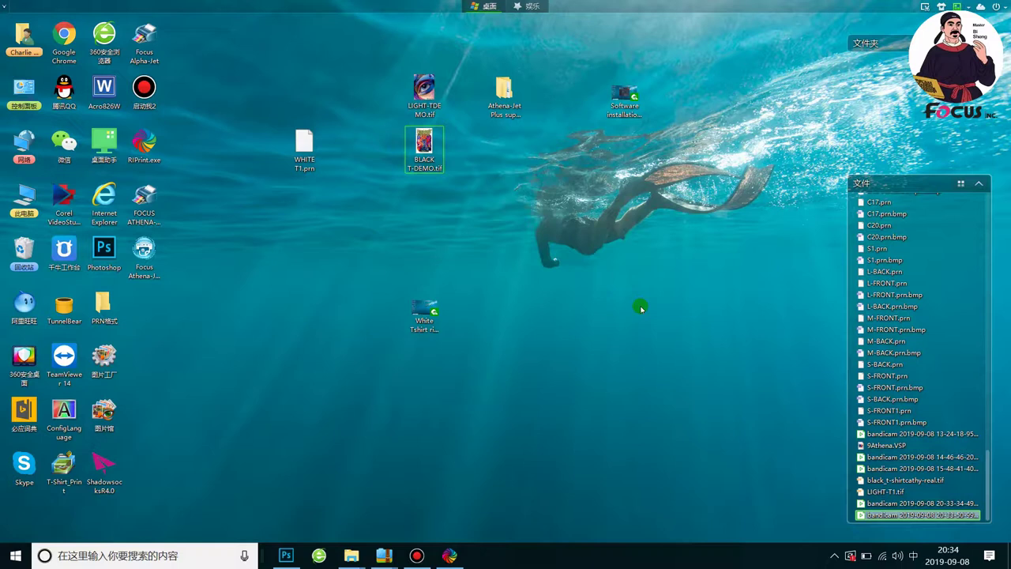
Step: Preview BLACK T-DEMO.tif from the desktop in the photo viewer, examine its artwork up close, and close the preview
left_click(423, 146)
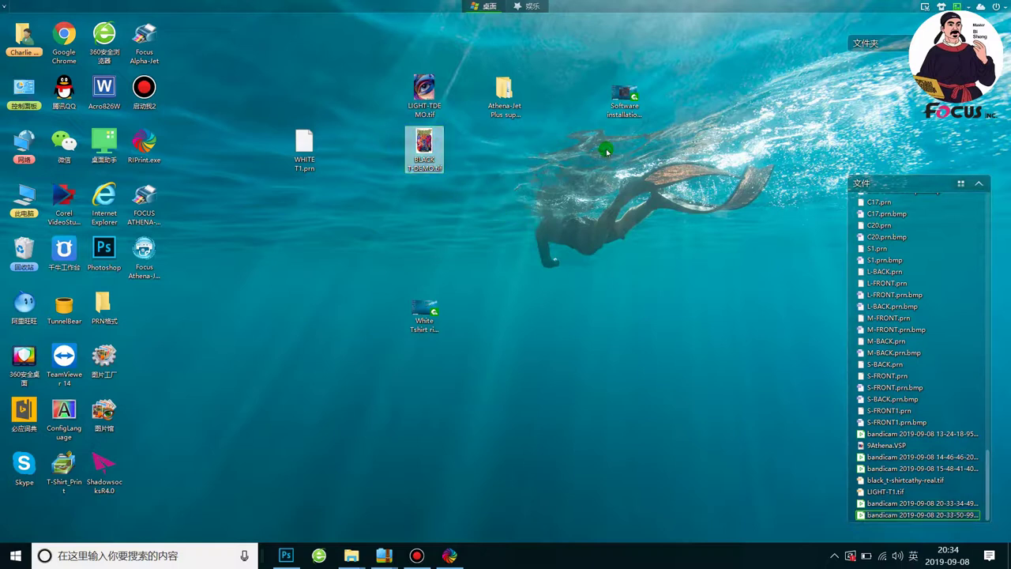
key("Return")
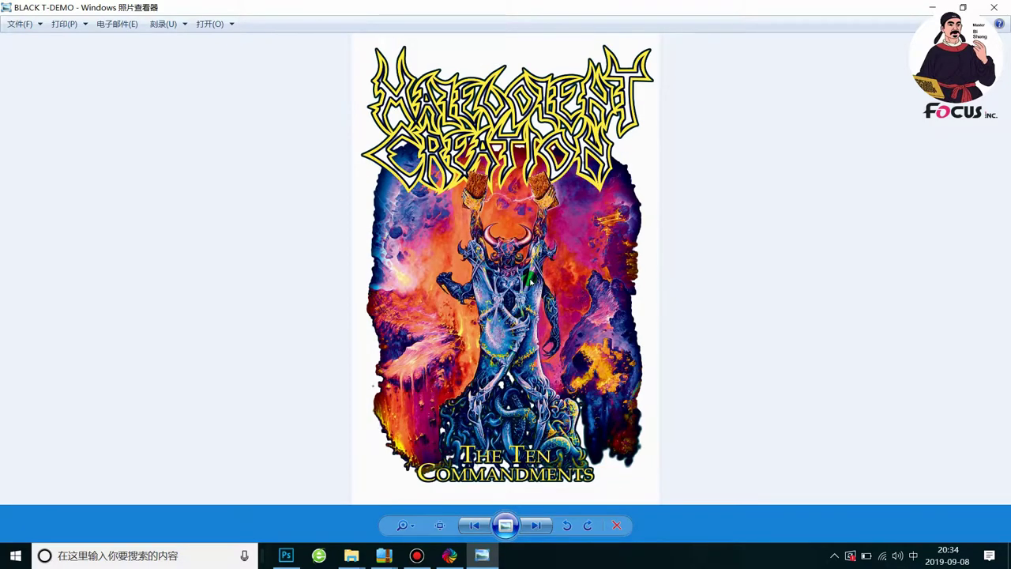
scroll(530, 280, "up", 1)
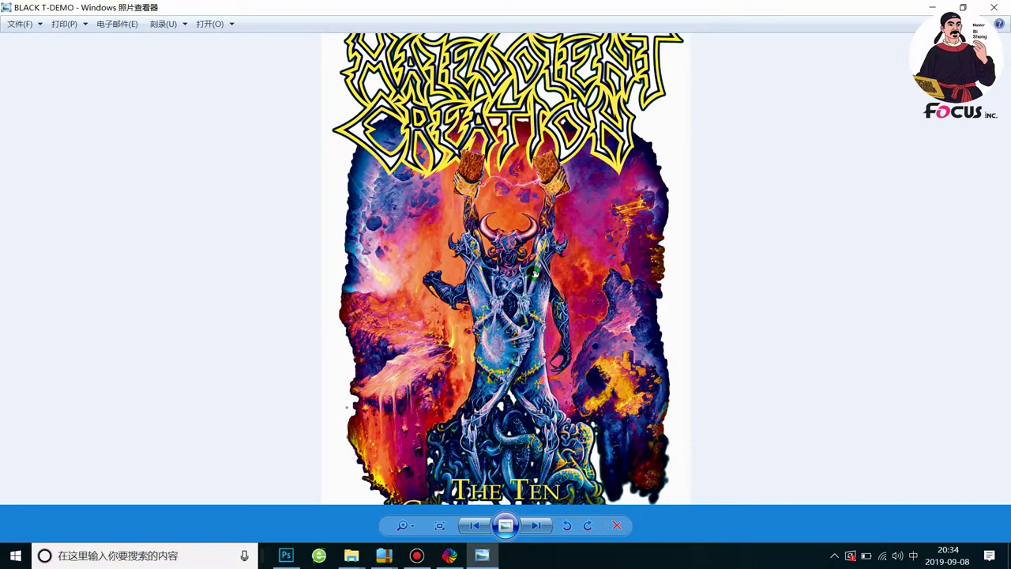
scroll(536, 273, "down", 1)
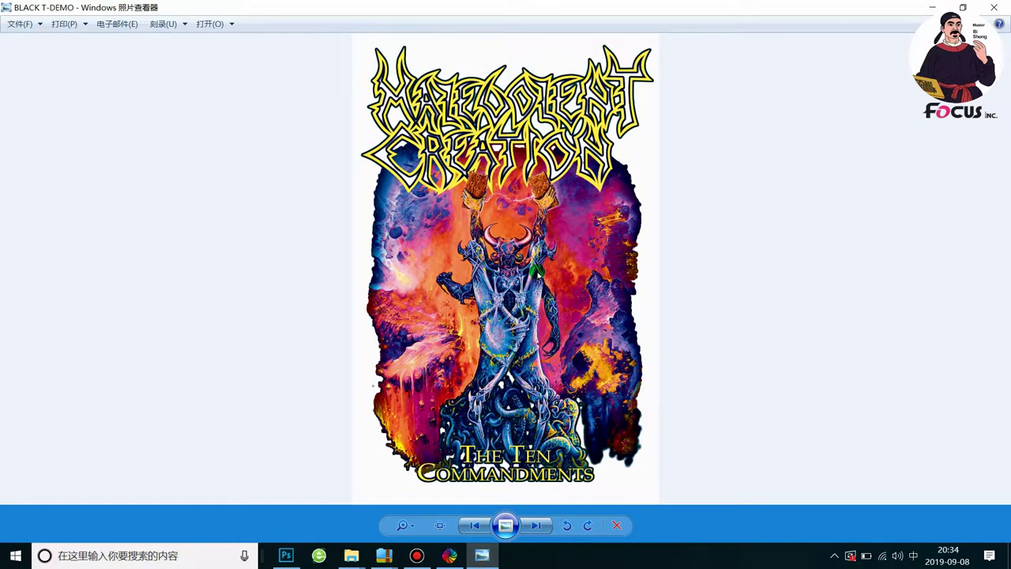
scroll(529, 274, "up", 2)
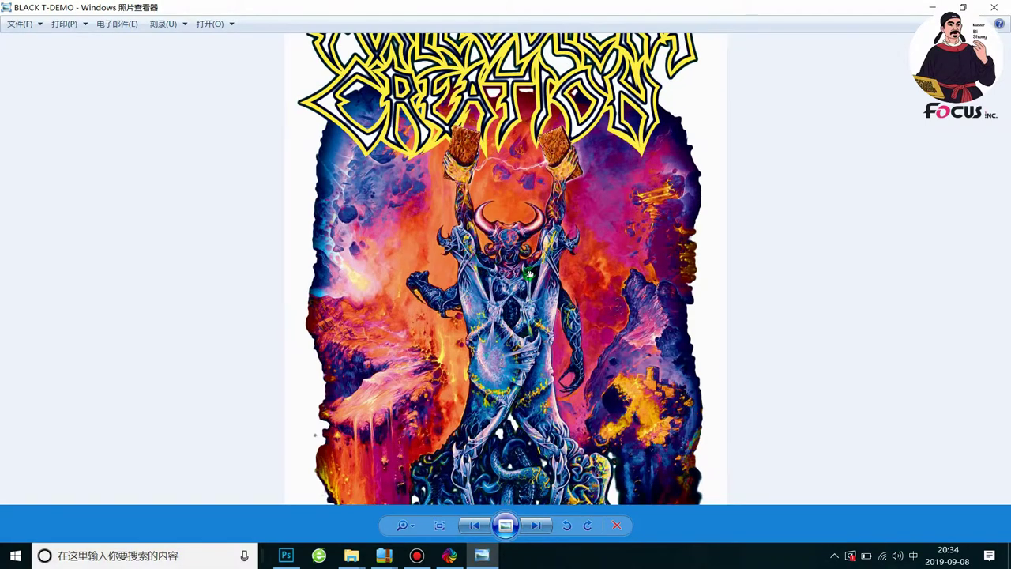
left_click(994, 8)
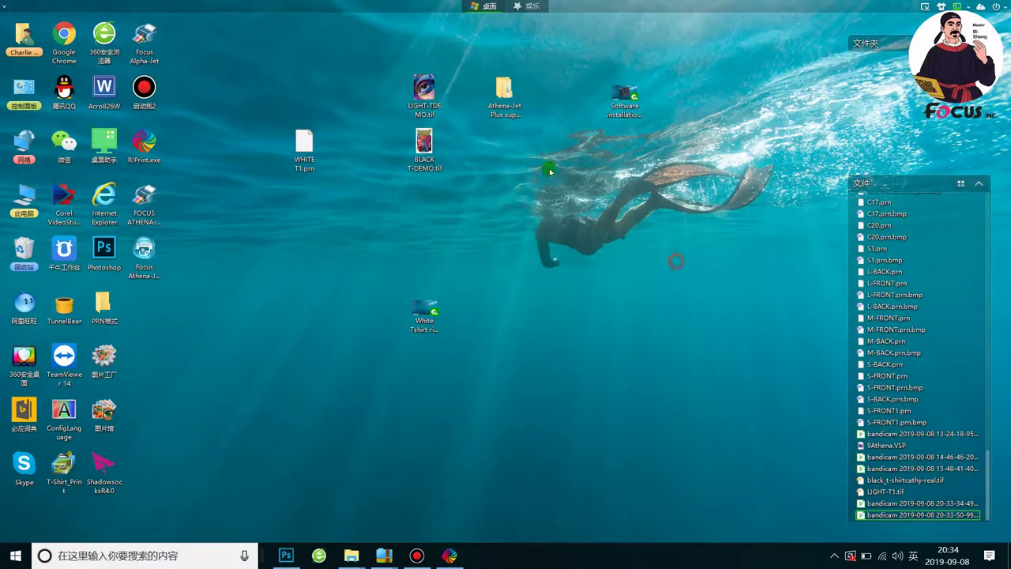
Step: Switch to Photoshop, close the document already open there, and open BLACK T-DEMO.tif from the desktop in the maximized window
left_click(435, 148)
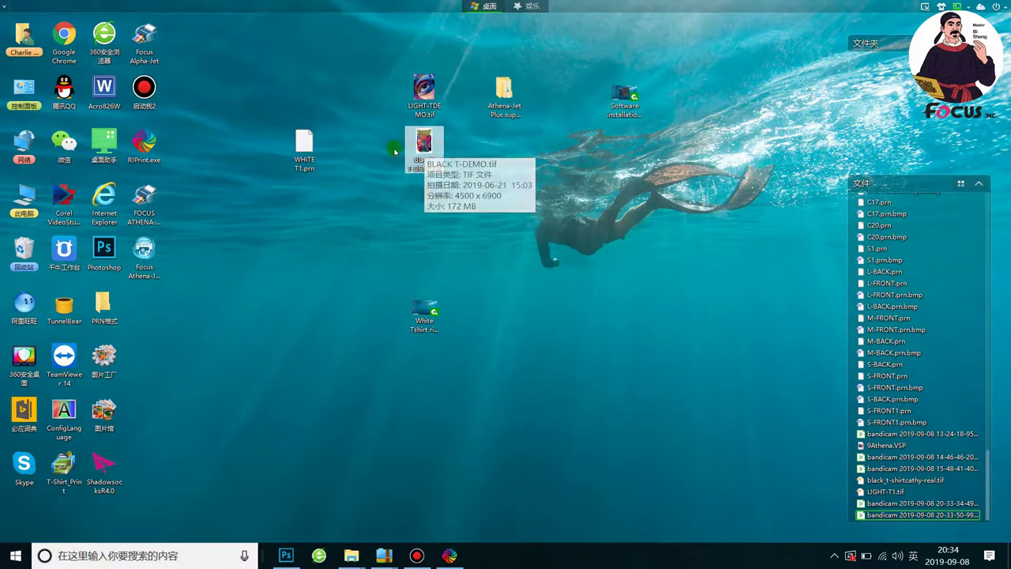
mouse_move(428, 147)
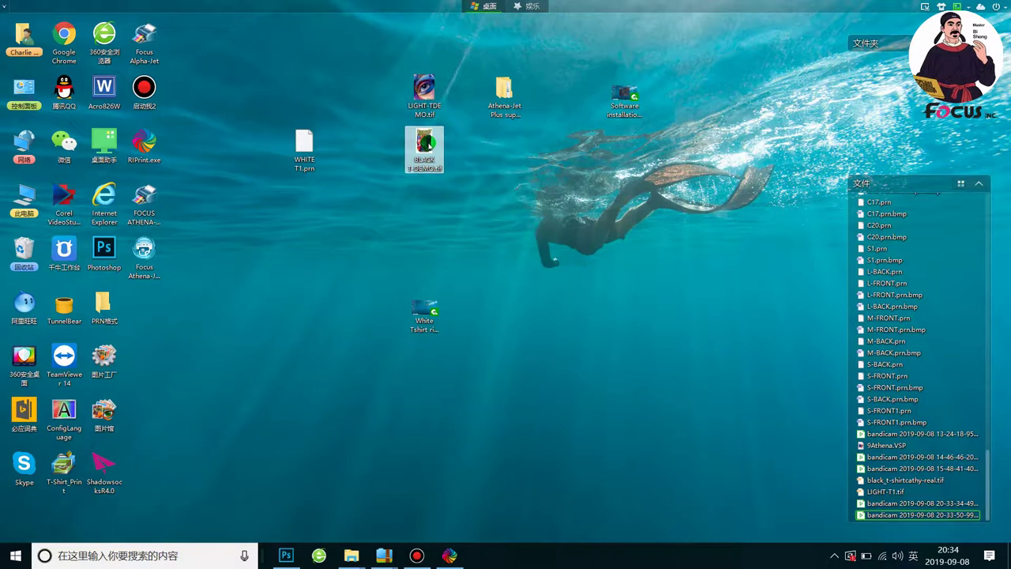
left_click(286, 555)
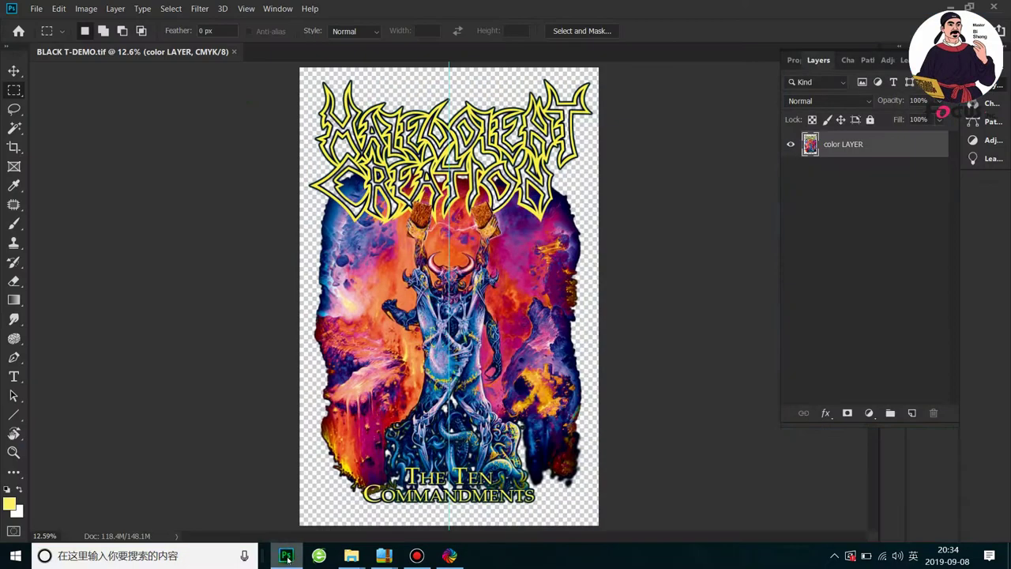
left_click(234, 52)
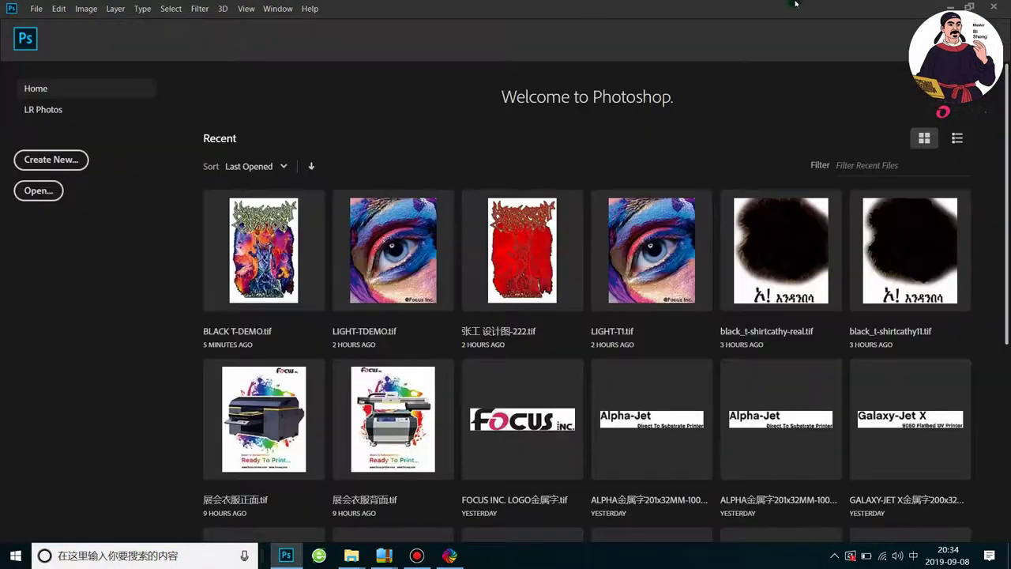
left_click_drag(818, 4, 822, 86)
left_click_drag(424, 144, 827, 251)
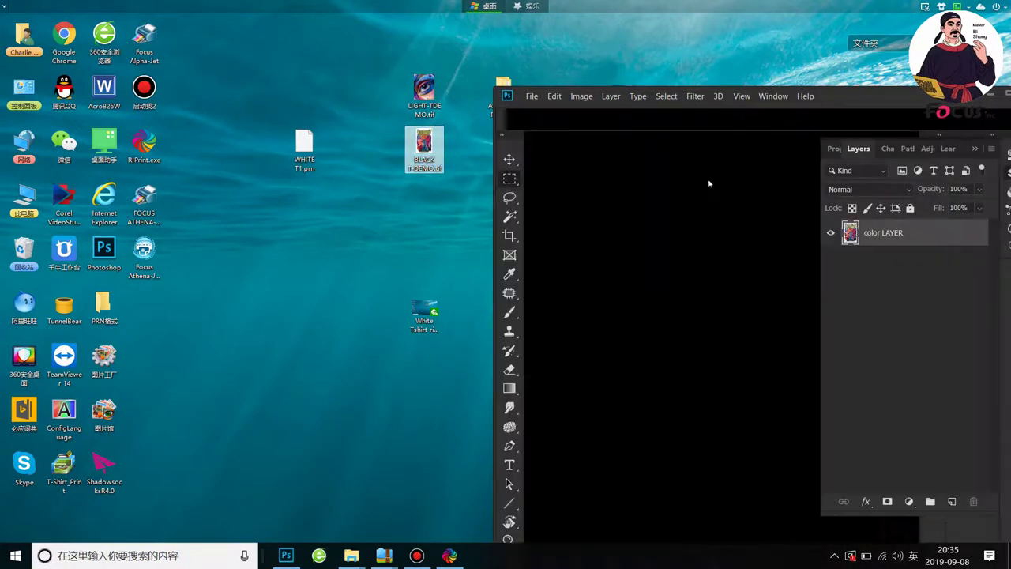
double_click(899, 100)
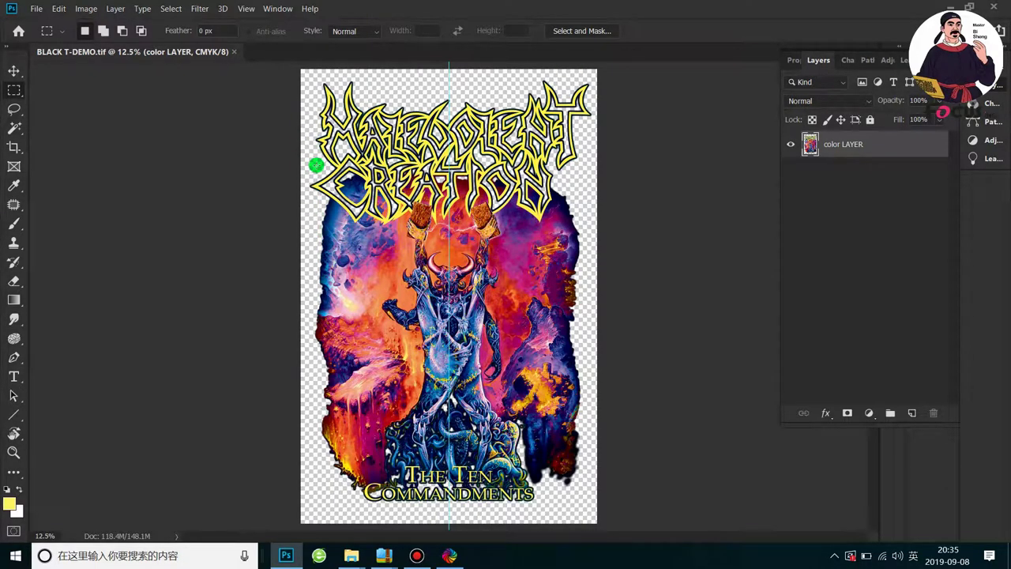
Step: Select the transparent background around the artwork with the Magic Wand and extend the selection to all similar areas
scroll(316, 164, "up", 3)
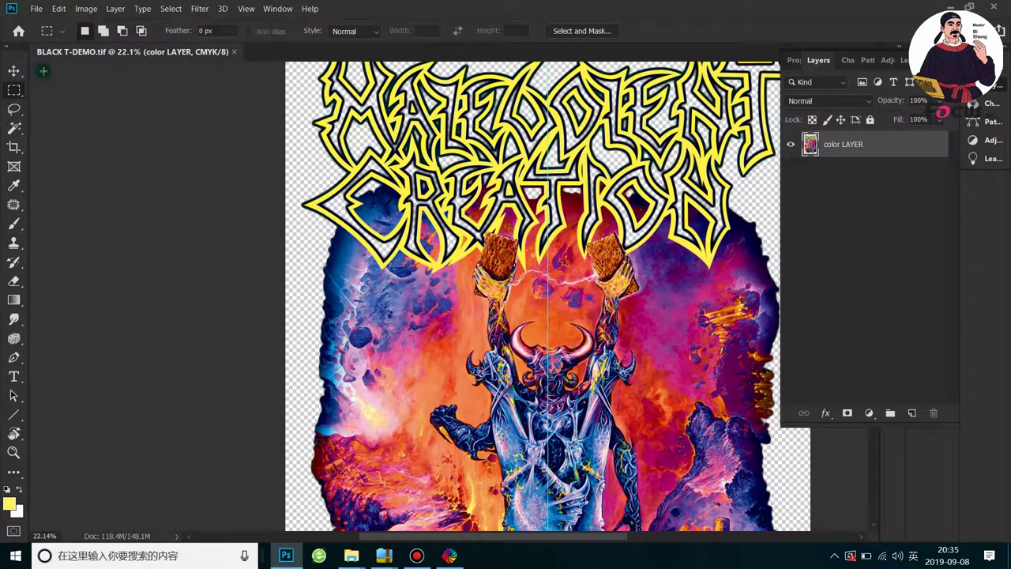
left_click_drag(14, 128, 62, 141)
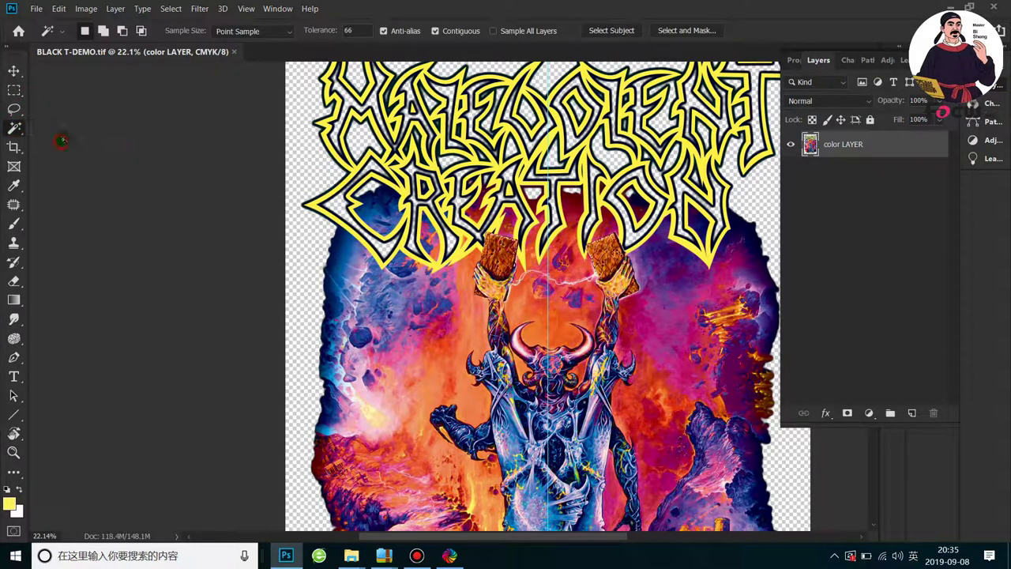
left_click(307, 157)
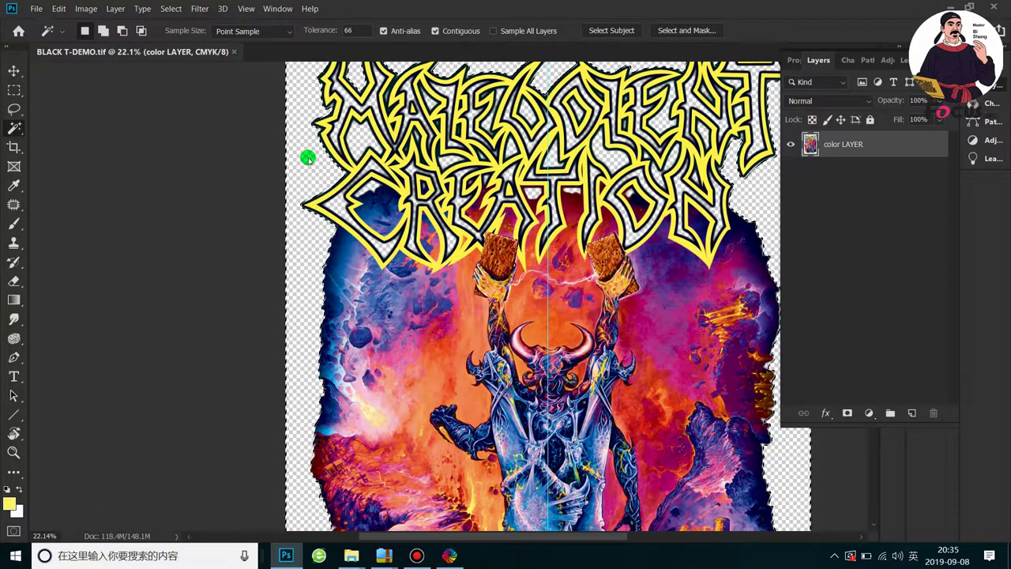
right_click(308, 158)
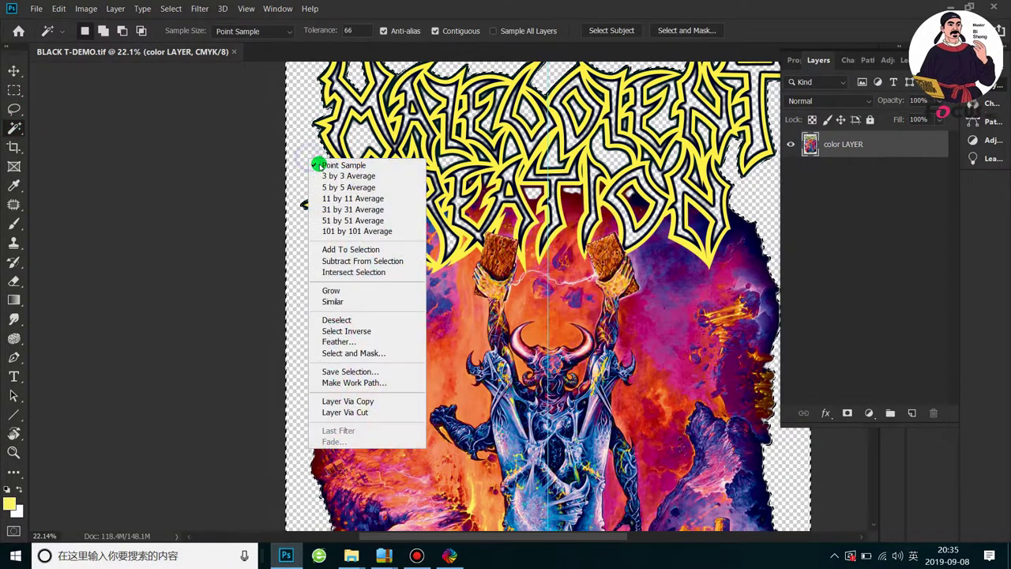
left_click(364, 301)
Step: Examine the semi-transparent edges along the lettering and expand the background selection by 12 pixels
scroll(407, 207, "up", 2)
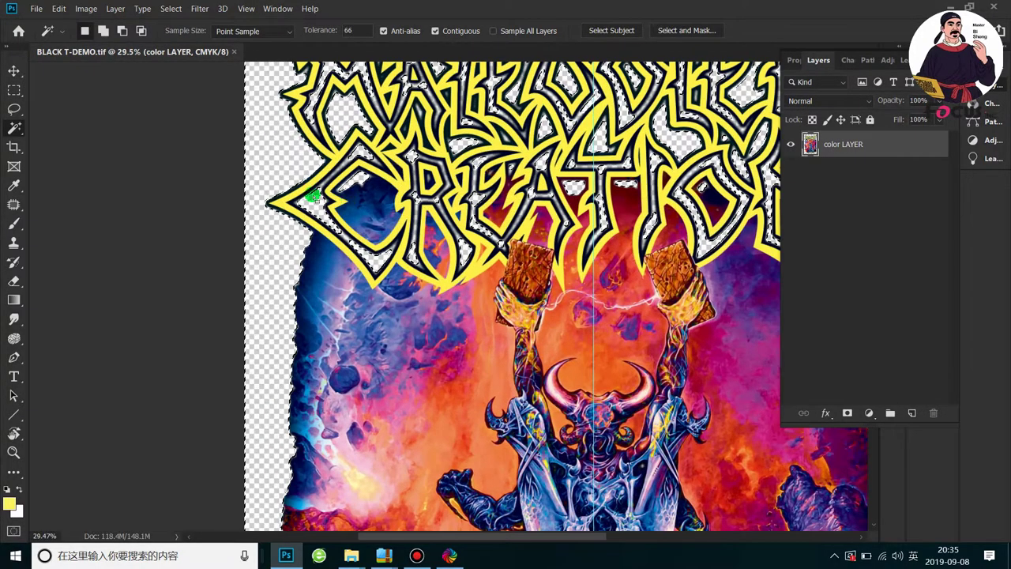
scroll(292, 162, "up", 2)
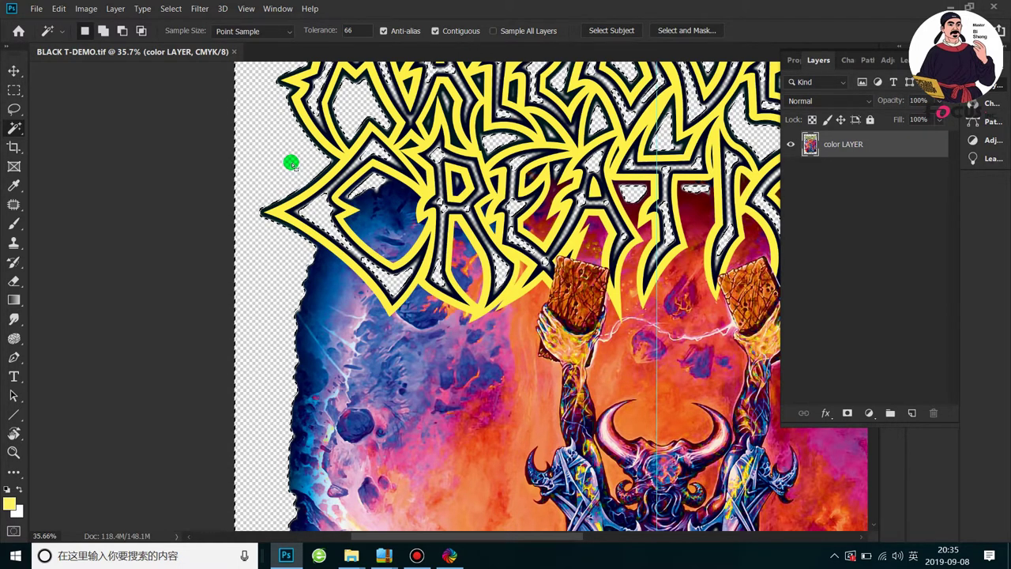
scroll(291, 161, "up", 5)
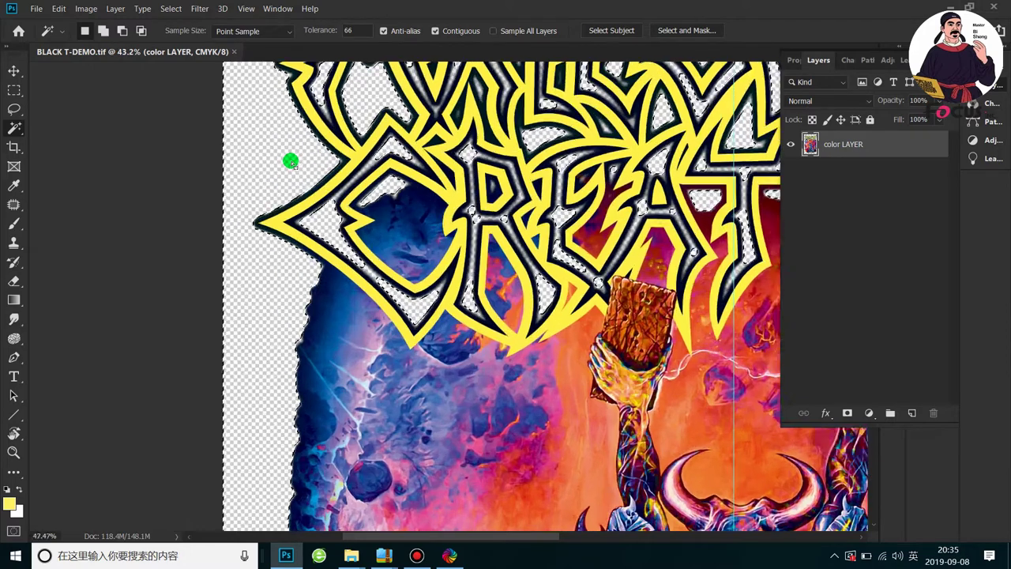
scroll(399, 164, "up", 4)
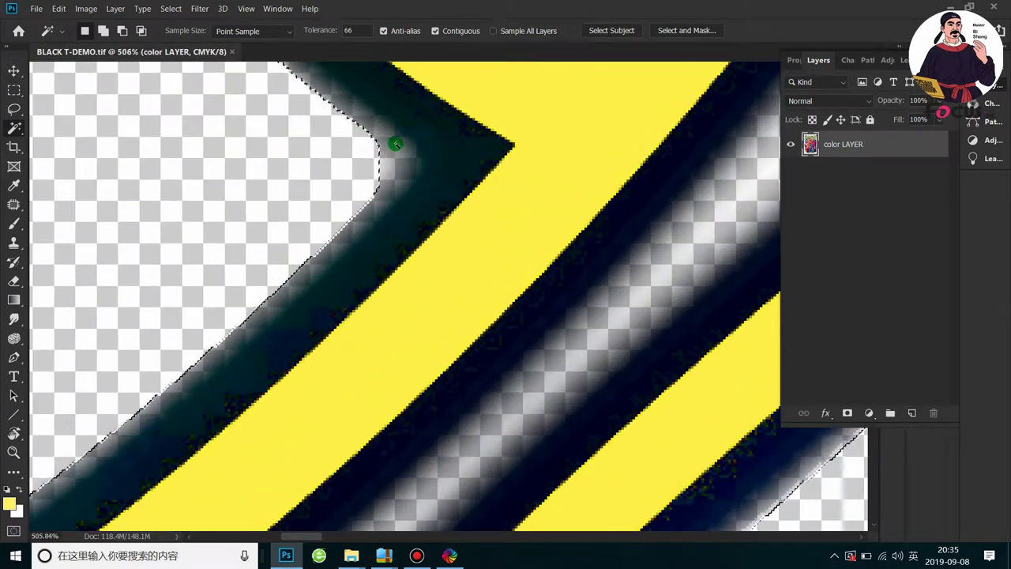
scroll(384, 154, "down", 7)
scroll(322, 159, "down", 1)
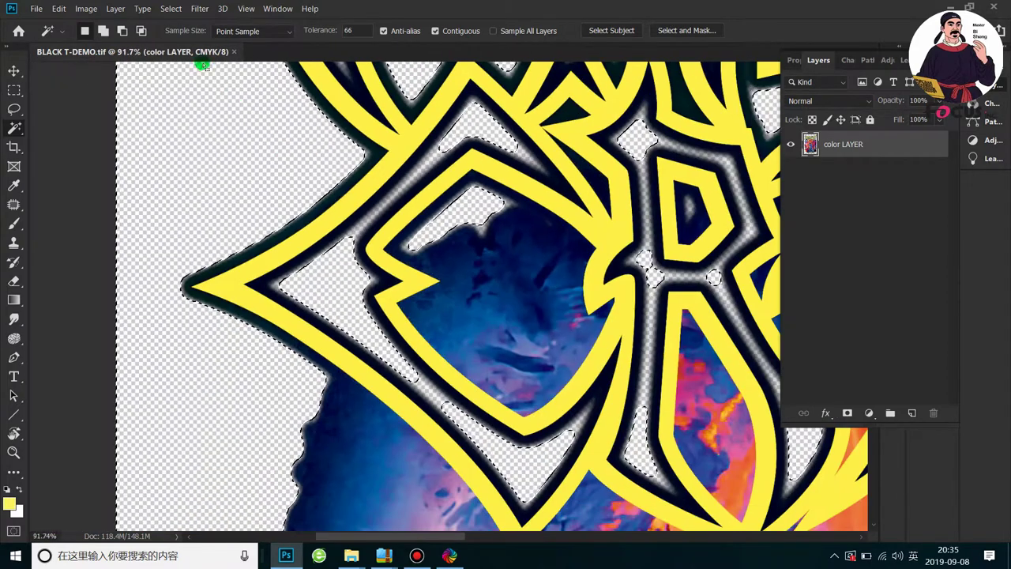
left_click(172, 9)
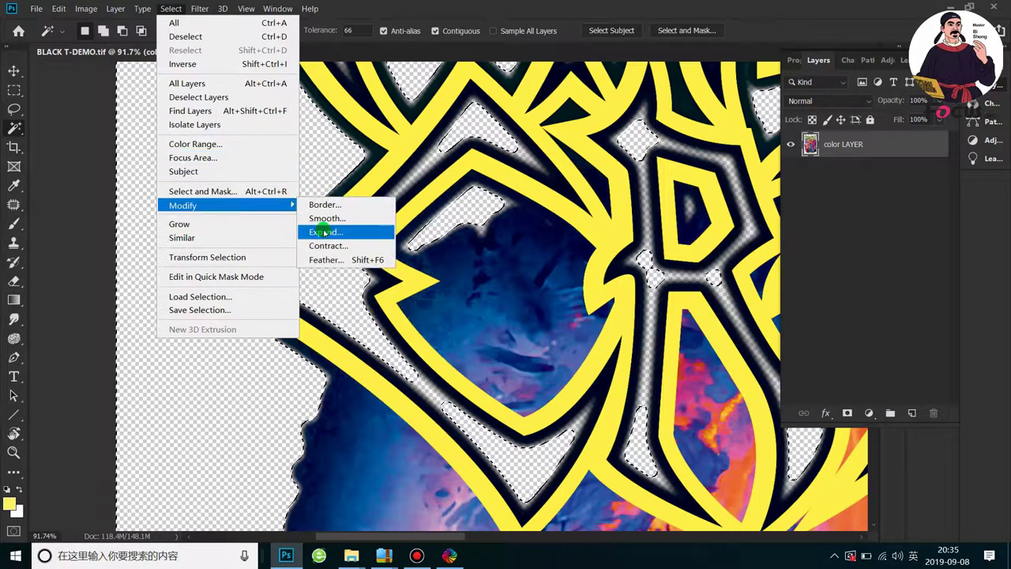
left_click(324, 231)
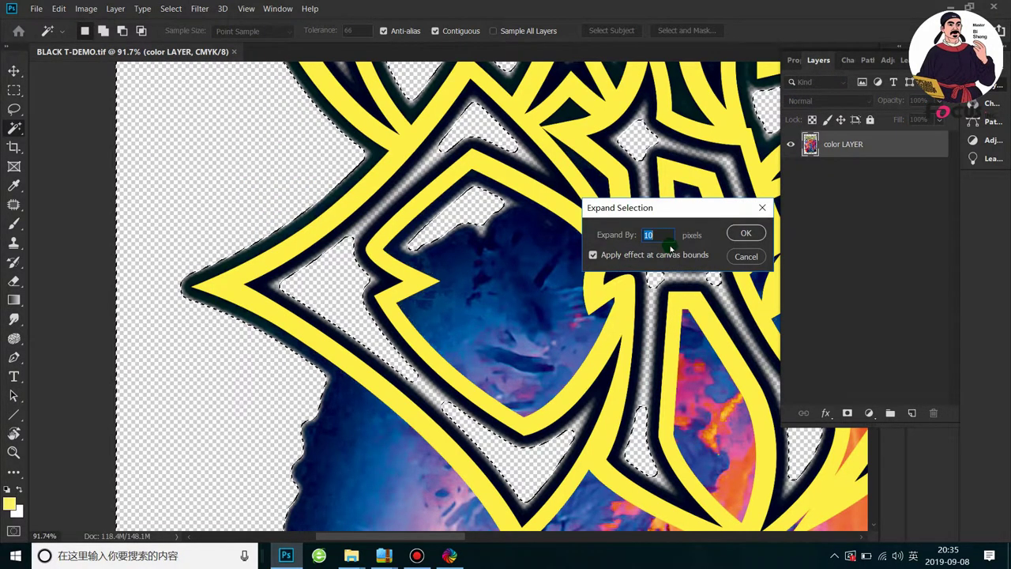
type("1")
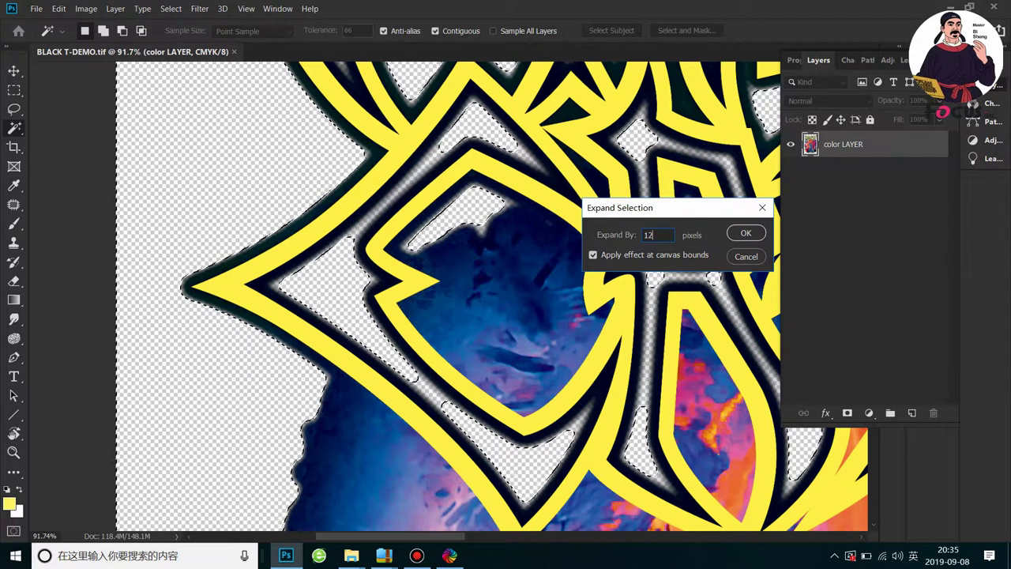
left_click(744, 234)
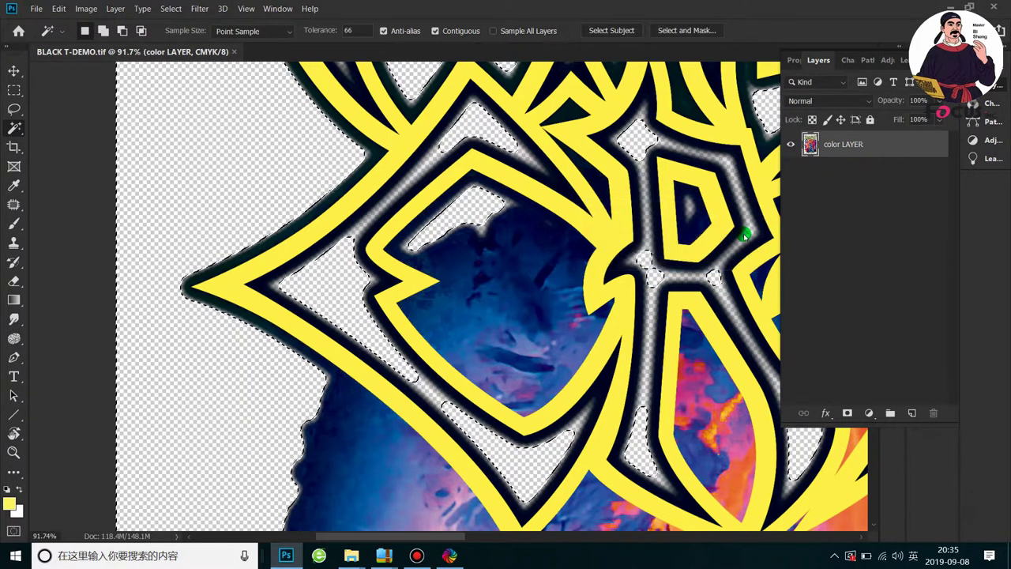
Step: Delete the soft edge pixels inside the expanded selection, deselect, and check the whole artwork
scroll(453, 280, "up", 4)
scroll(353, 161, "down", 5)
scroll(356, 165, "down", 1)
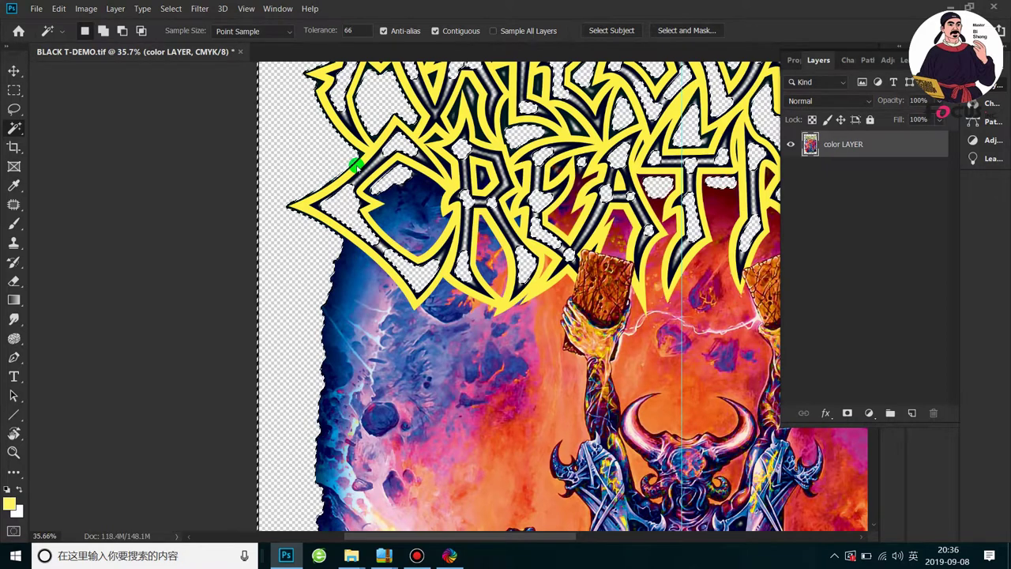
scroll(356, 166, "down", 3)
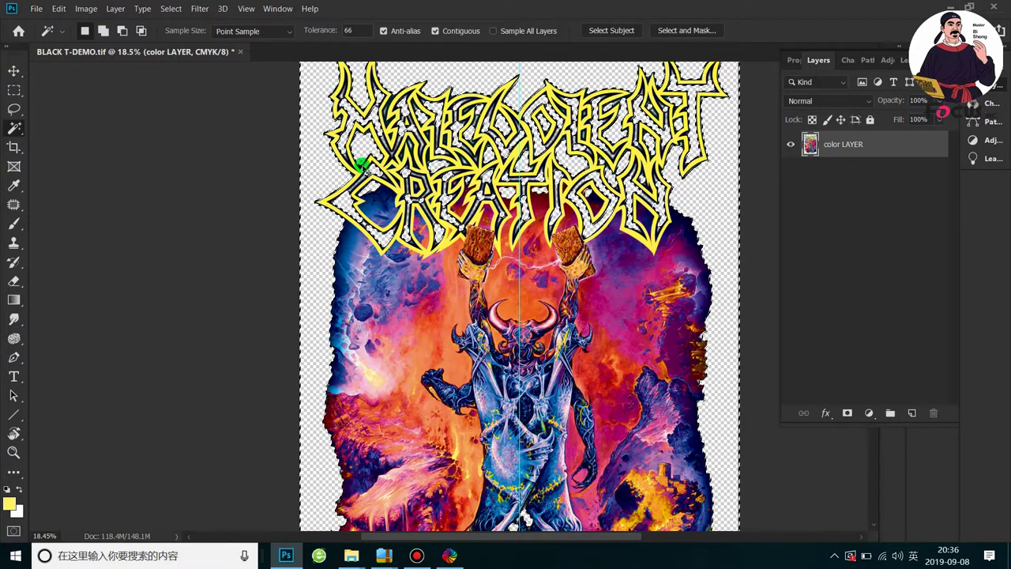
scroll(361, 164, "down", 2)
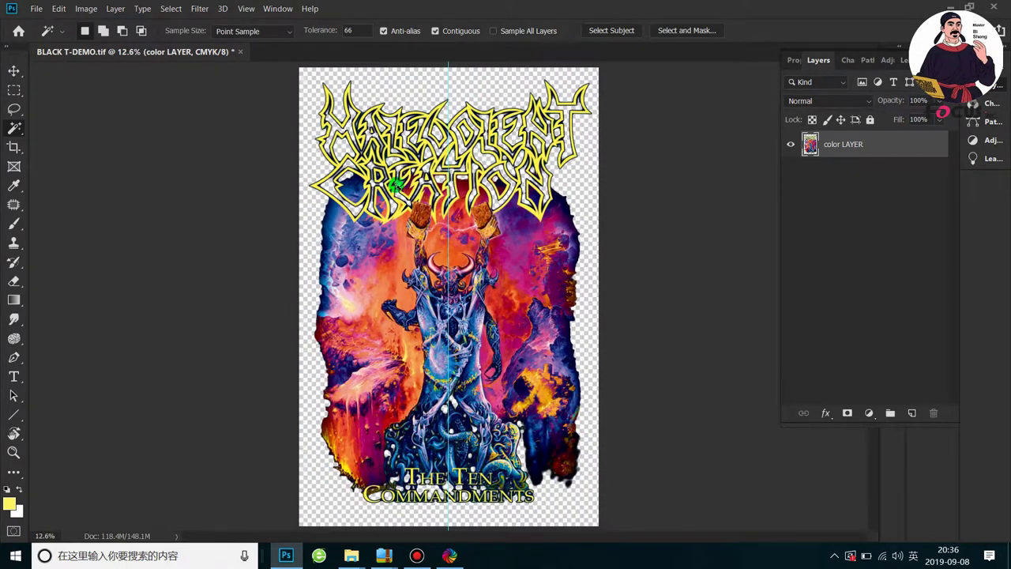
scroll(400, 189, "up", 3)
scroll(465, 184, "down", 3)
scroll(465, 184, "down", 1)
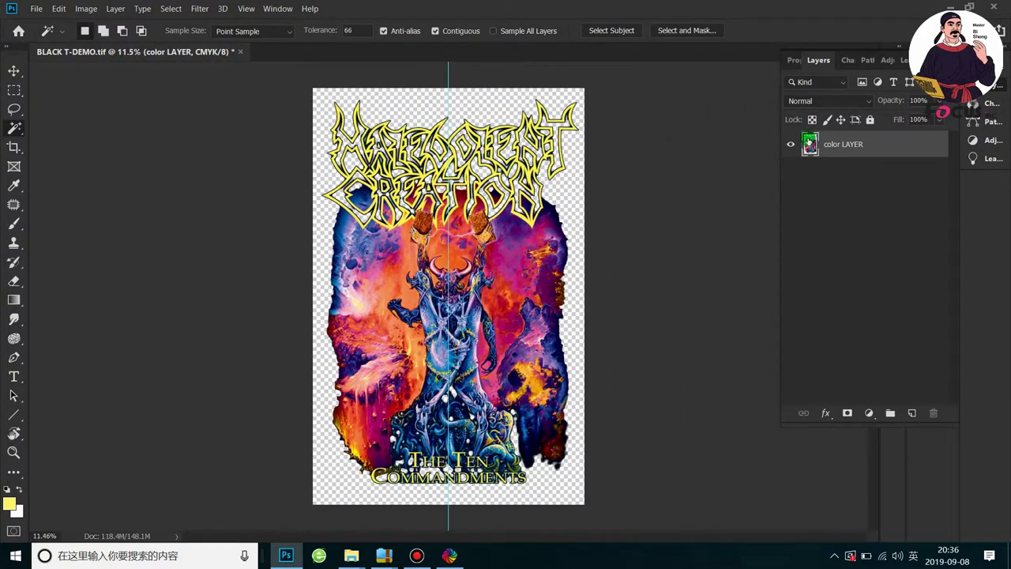
Step: Hide and redisplay the Layers panel, and toggle the full lock of color LAYER on and off
double_click(832, 64)
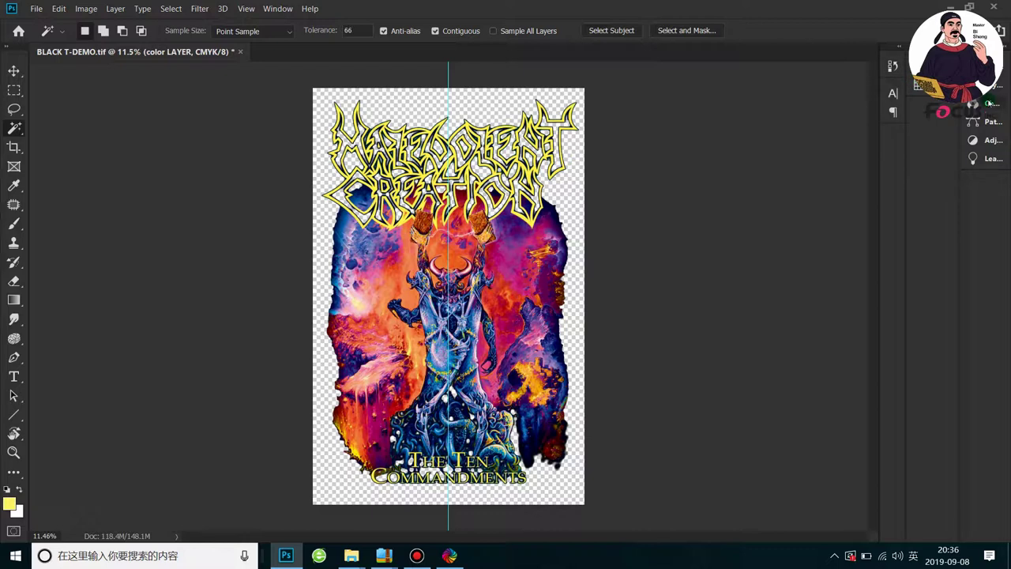
key("F7")
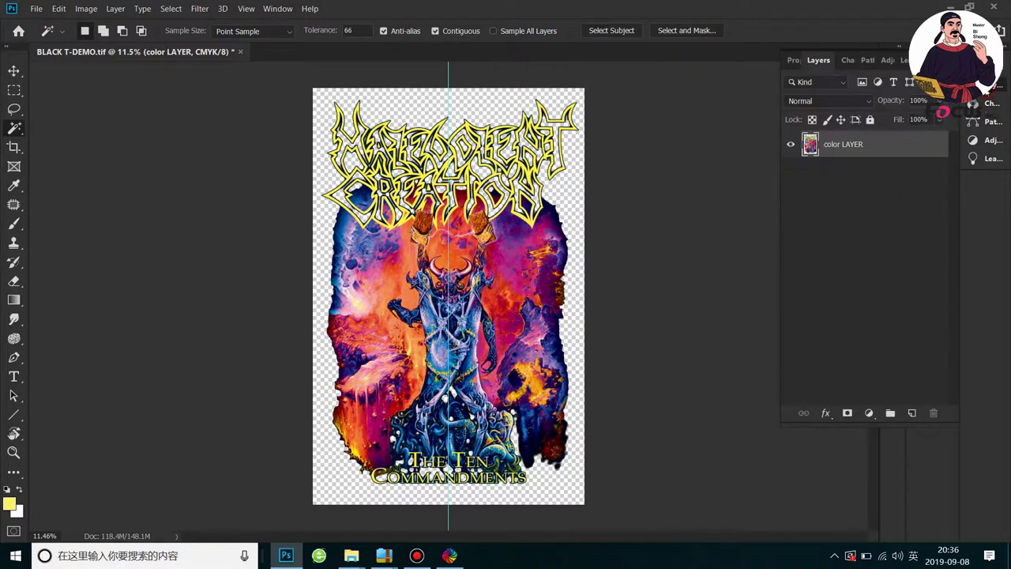
left_click(870, 120)
left_click(870, 120)
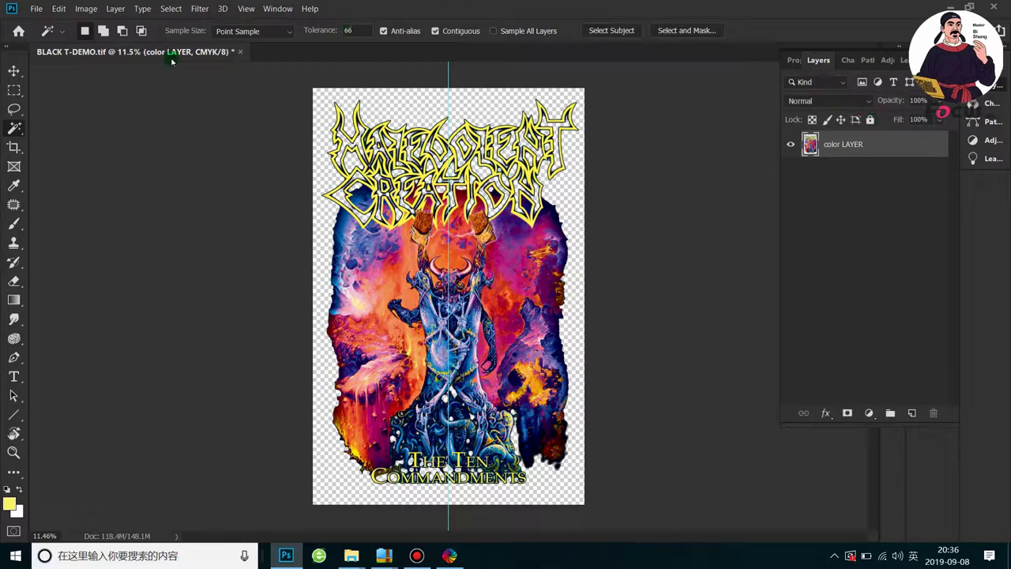
Step: Set the image's color mode to CMYK Color
left_click(85, 9)
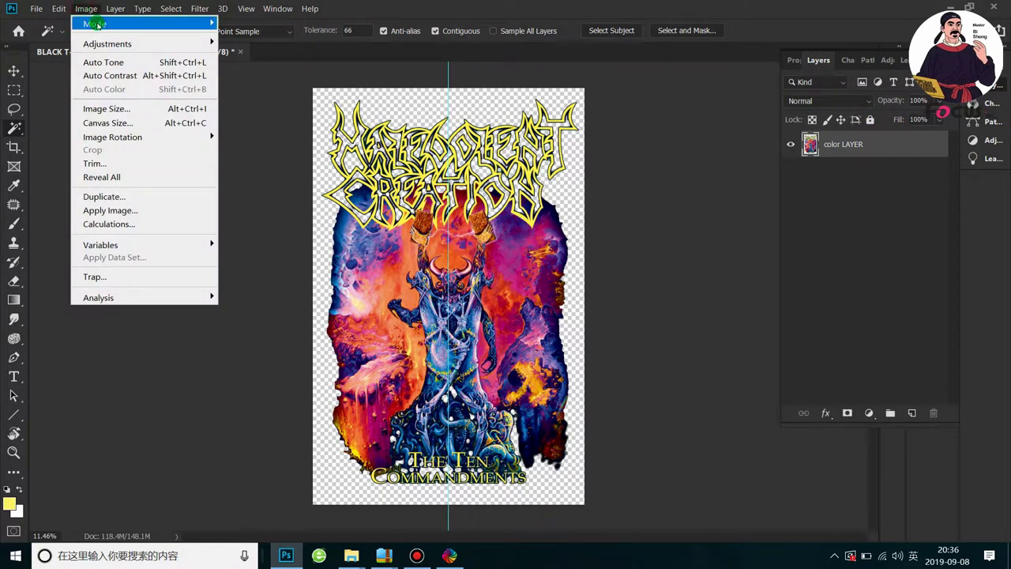
mouse_move(103, 25)
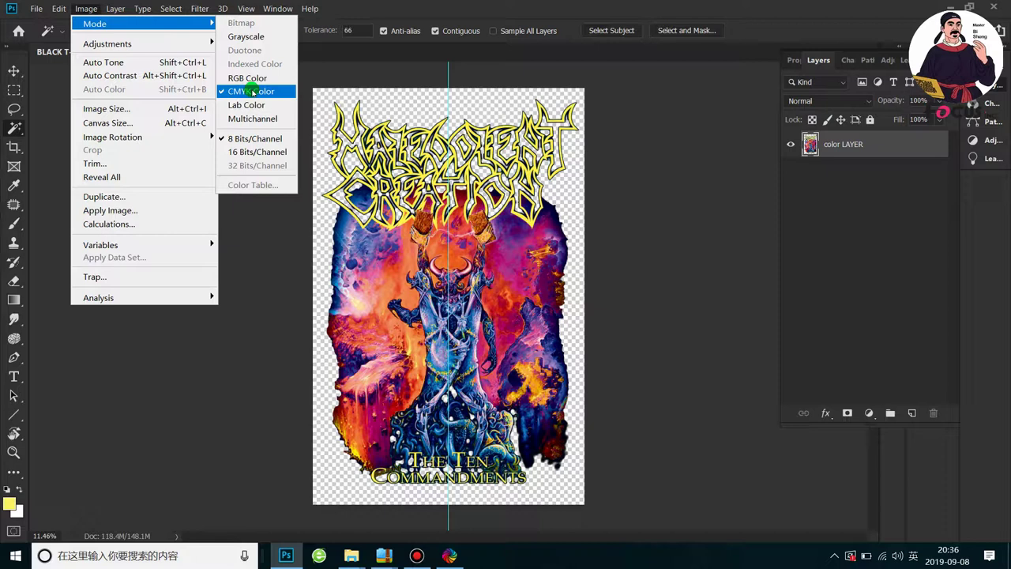
left_click(252, 91)
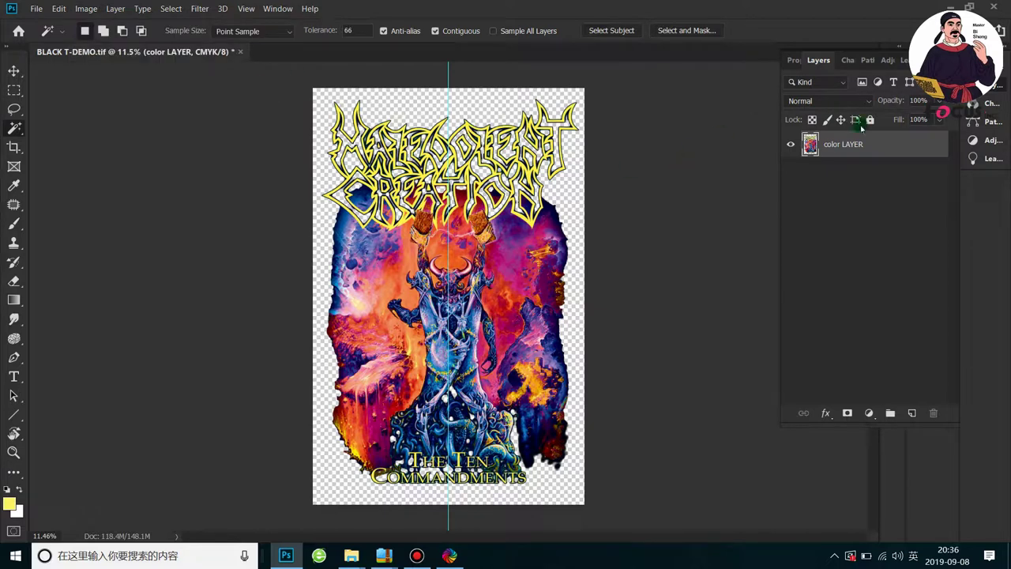
Step: Show only the Cyan channel, then make it the active channel to inspect its separation on its own
left_click(847, 61)
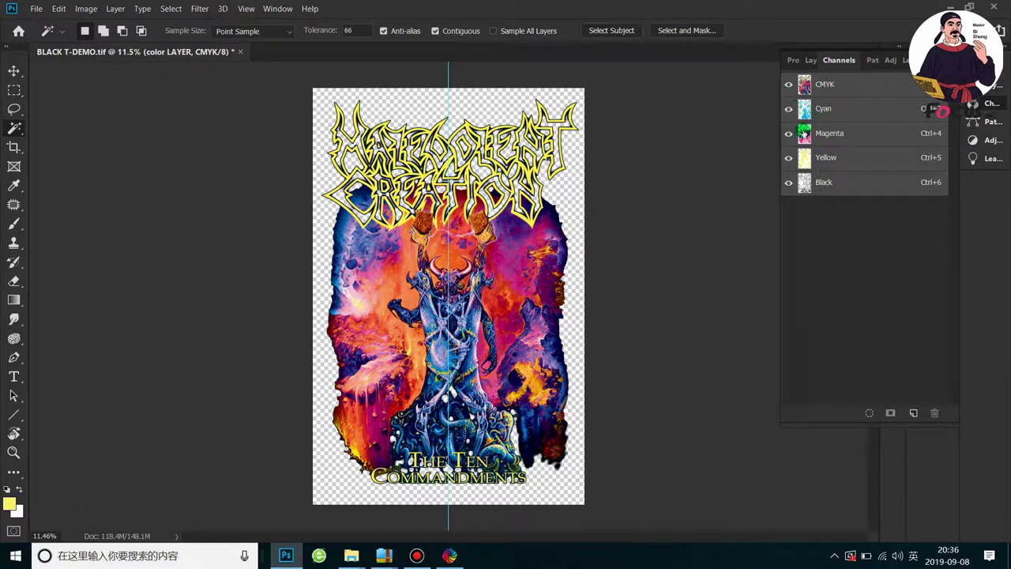
left_click(804, 182)
left_click(789, 84)
left_click_drag(789, 182, 793, 108)
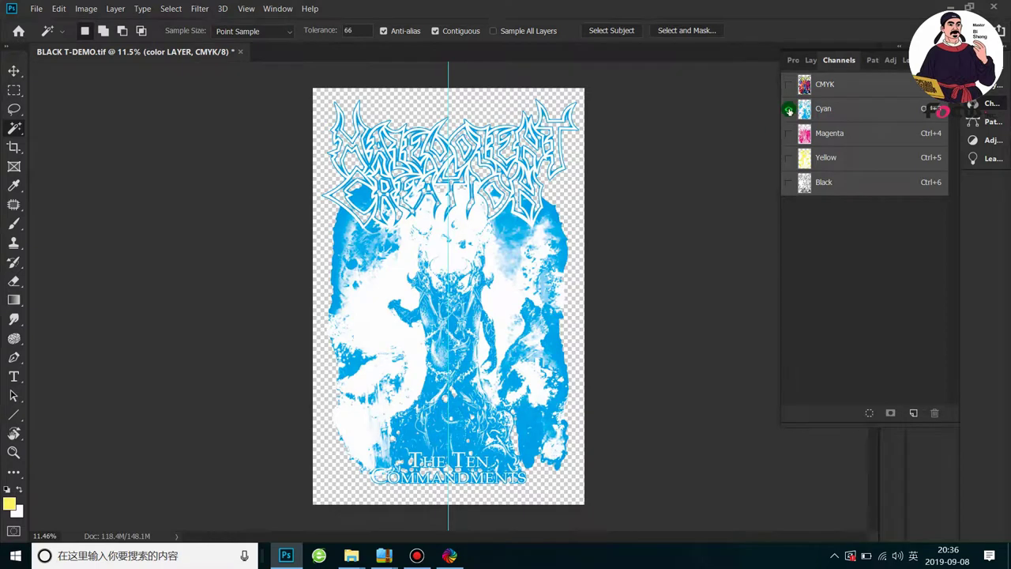
left_click(788, 86)
left_click_drag(789, 133, 788, 182)
left_click(818, 108)
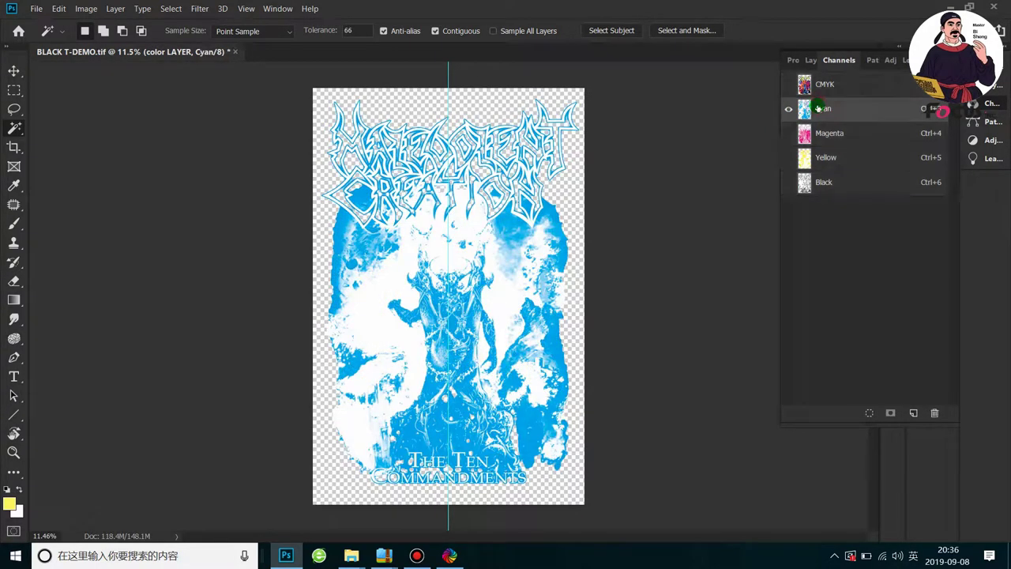
Step: Inspect the Magenta, Yellow and Black channels one at a time, and restore the CMYK composite view
left_click(788, 133)
left_click(789, 108)
left_click(788, 133)
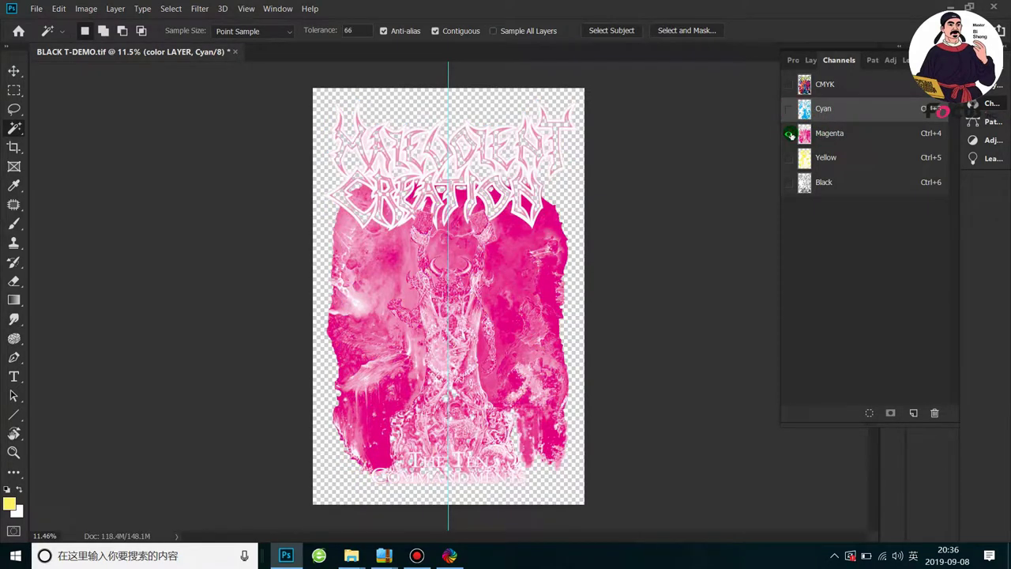
left_click(821, 157)
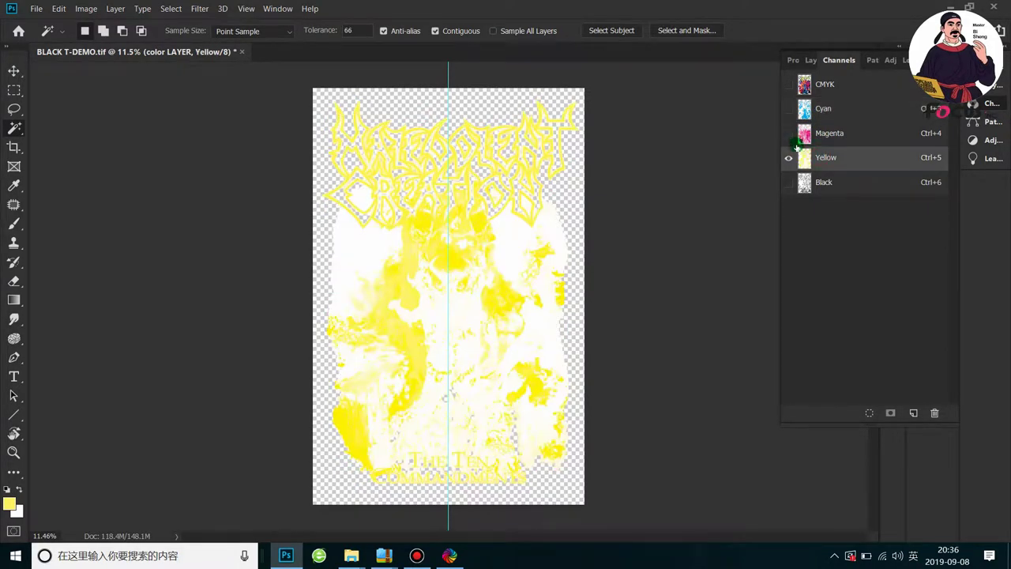
left_click(824, 183)
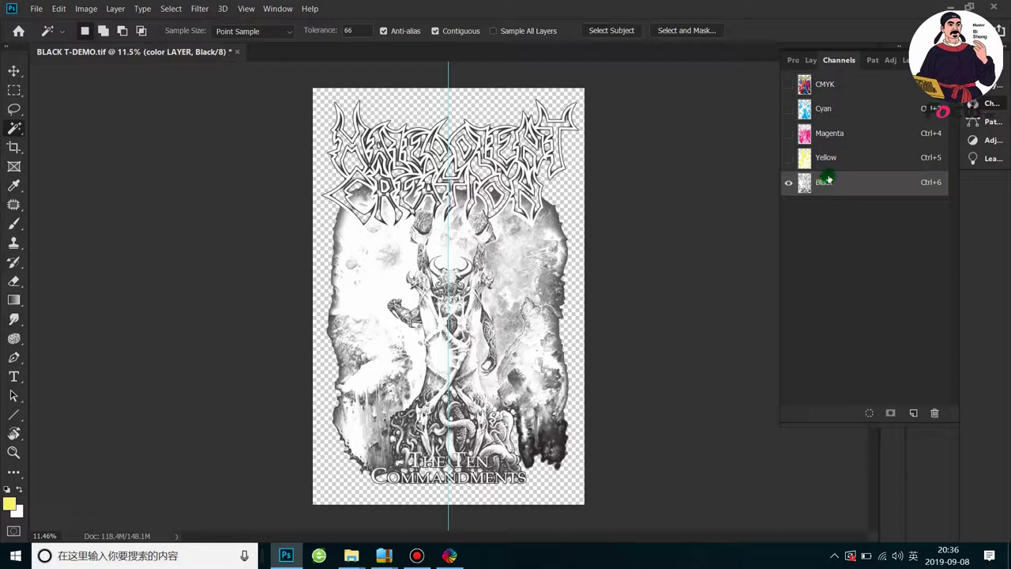
left_click(840, 85)
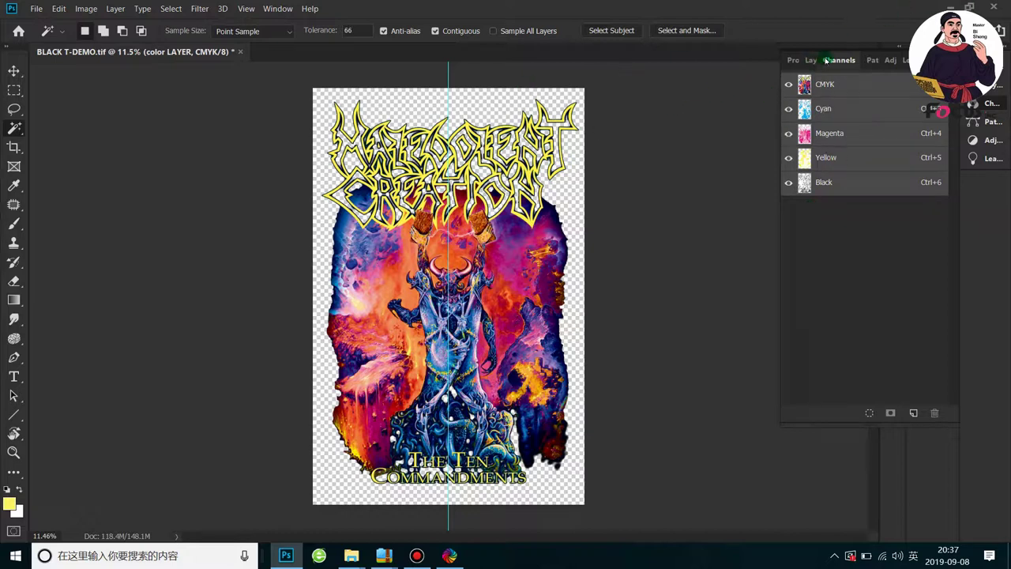
Step: Try desaturating color LAYER, and undo the desaturation
left_click(812, 60)
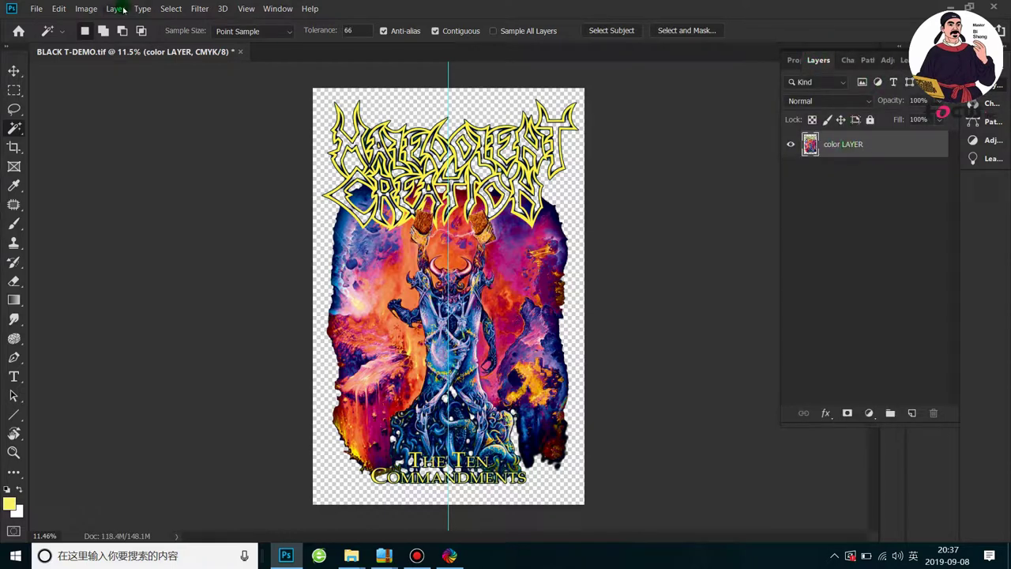
left_click(86, 9)
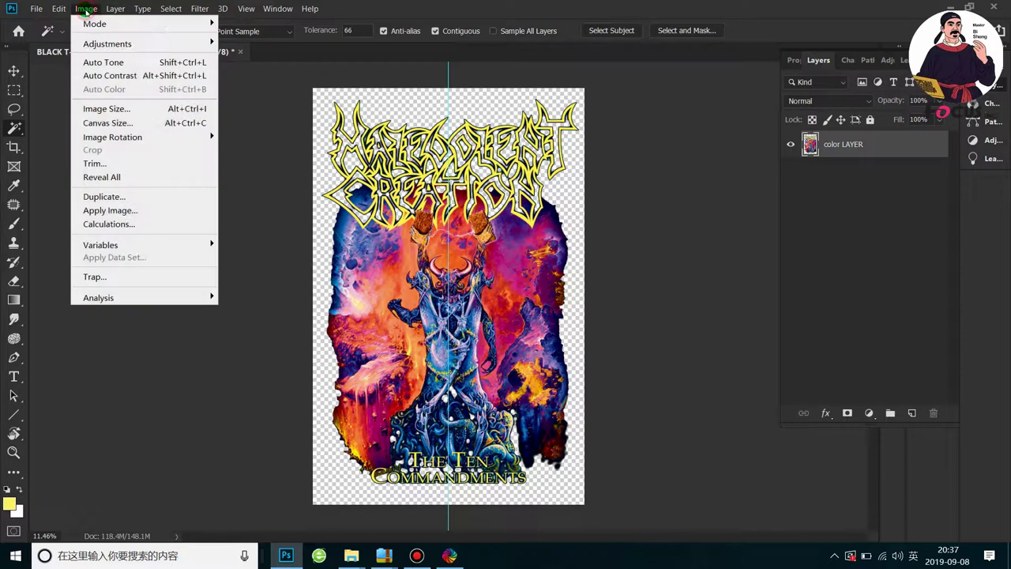
mouse_move(95, 41)
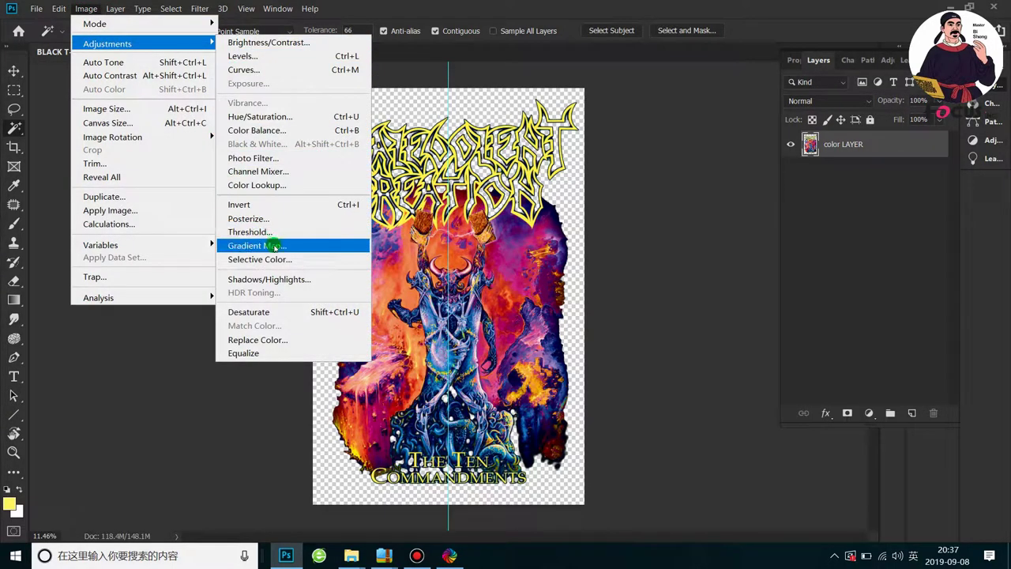
left_click(254, 315)
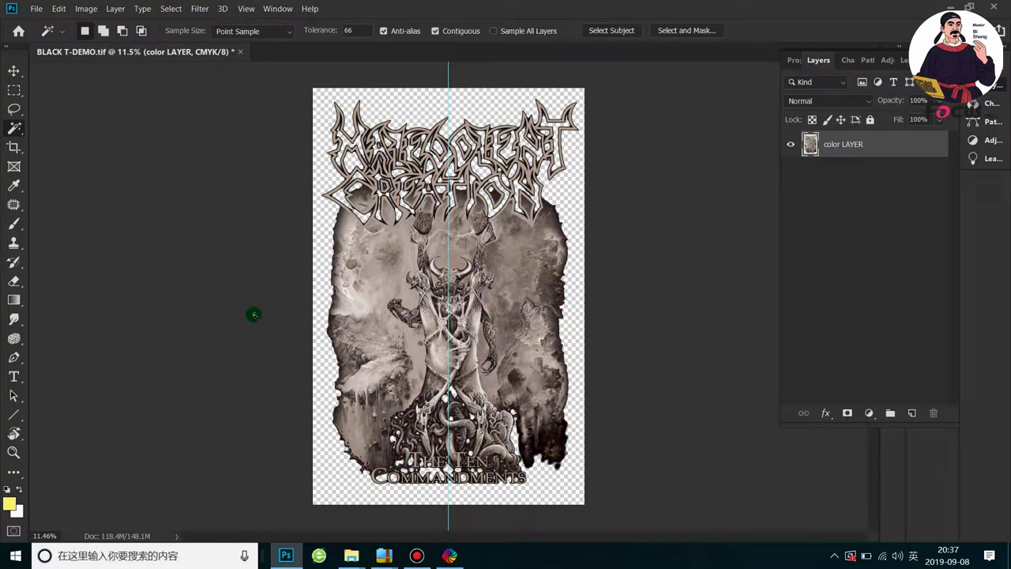
key("ctrl+z")
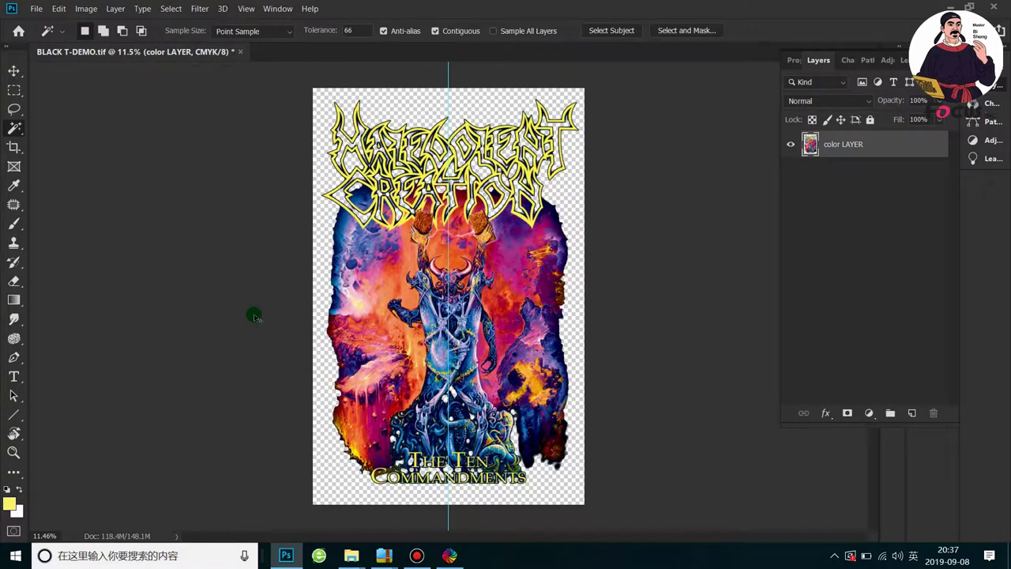
Step: Duplicate color LAYER as color LAYER copy within BLACK T-DEMO.tif, and hide the original layer
right_click(837, 147)
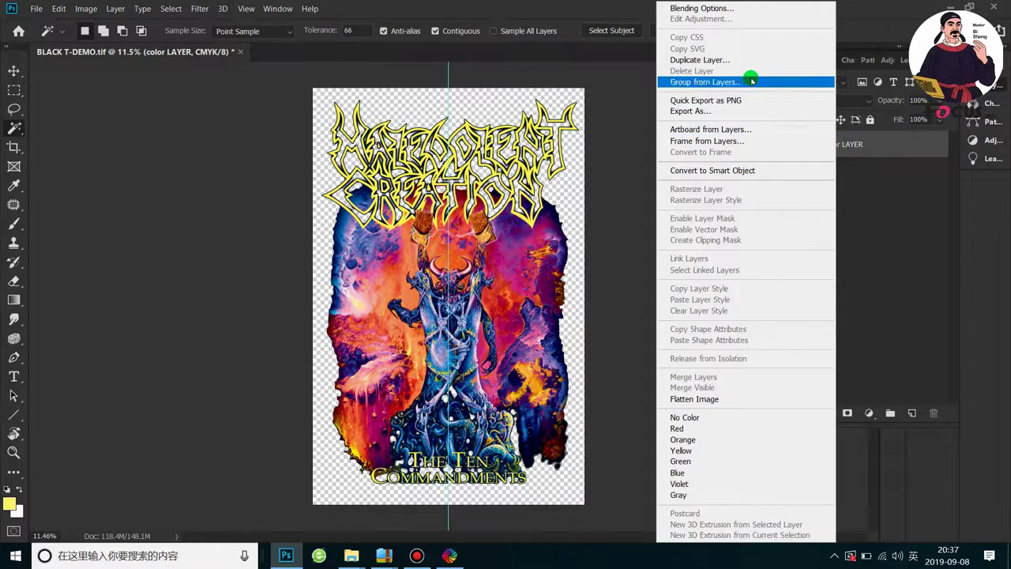
left_click(744, 63)
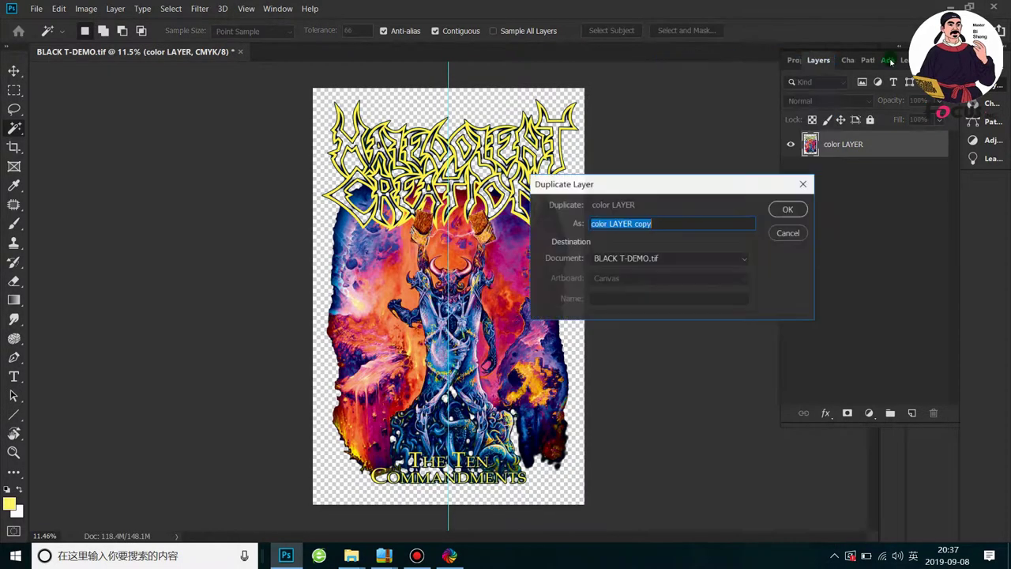
left_click(788, 205)
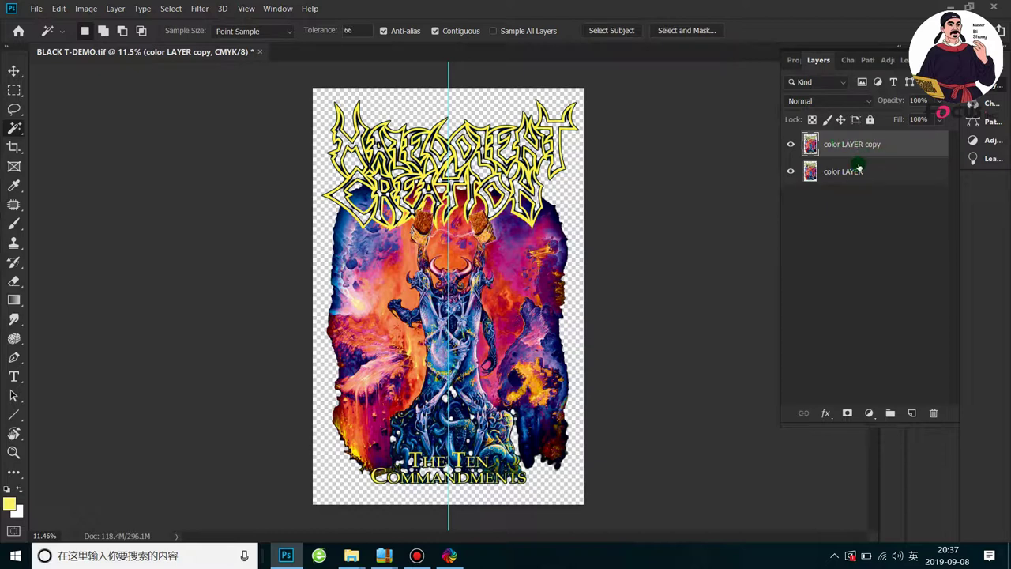
left_click(792, 172)
left_click(836, 169)
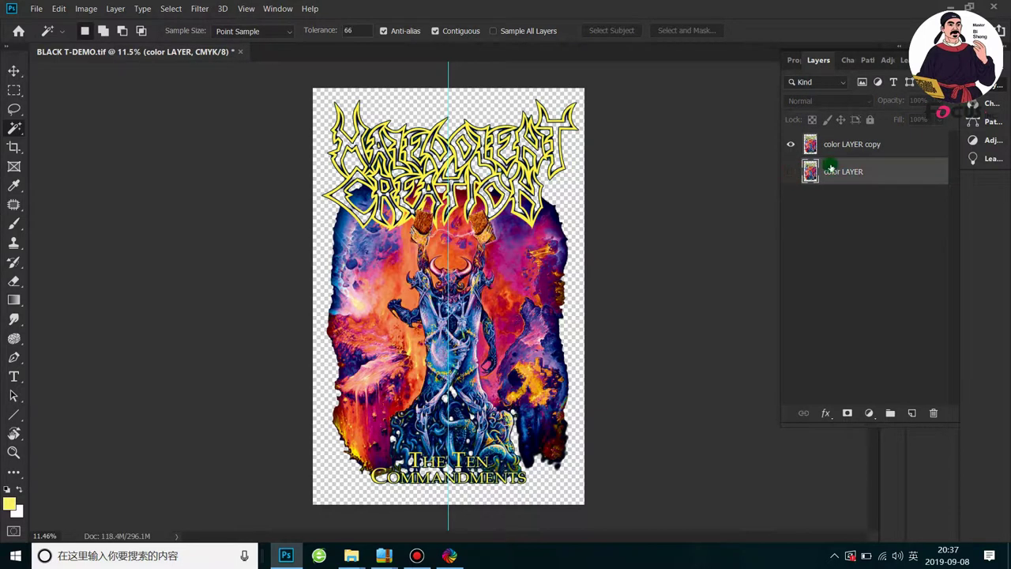
Step: Desaturate color LAYER copy
left_click(843, 148)
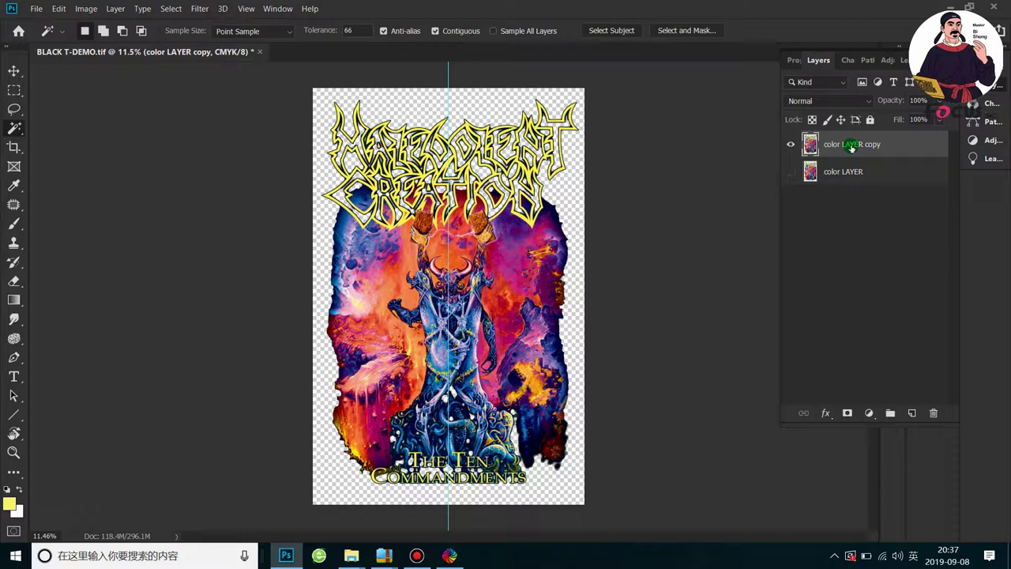
left_click(87, 9)
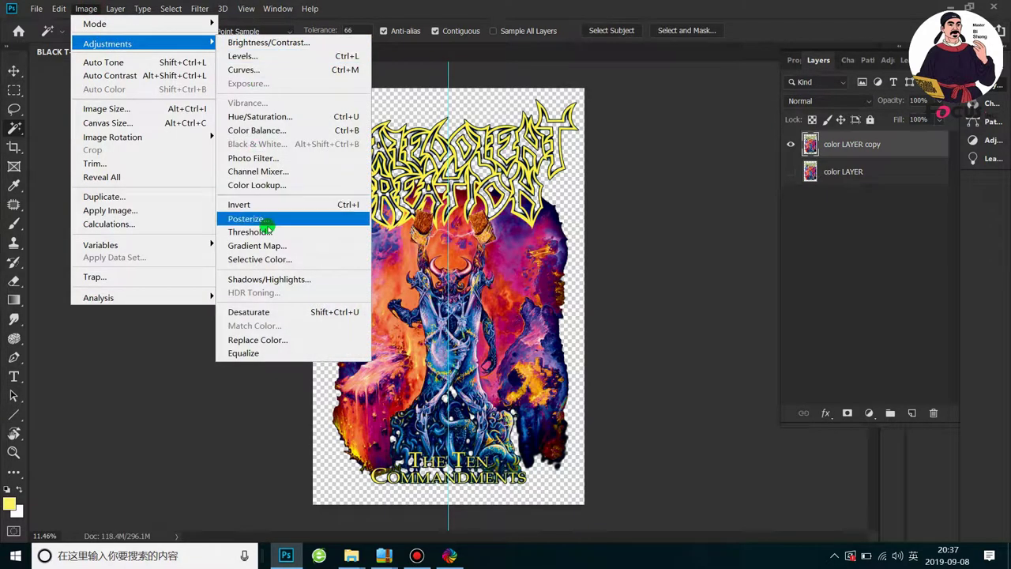
left_click(265, 313)
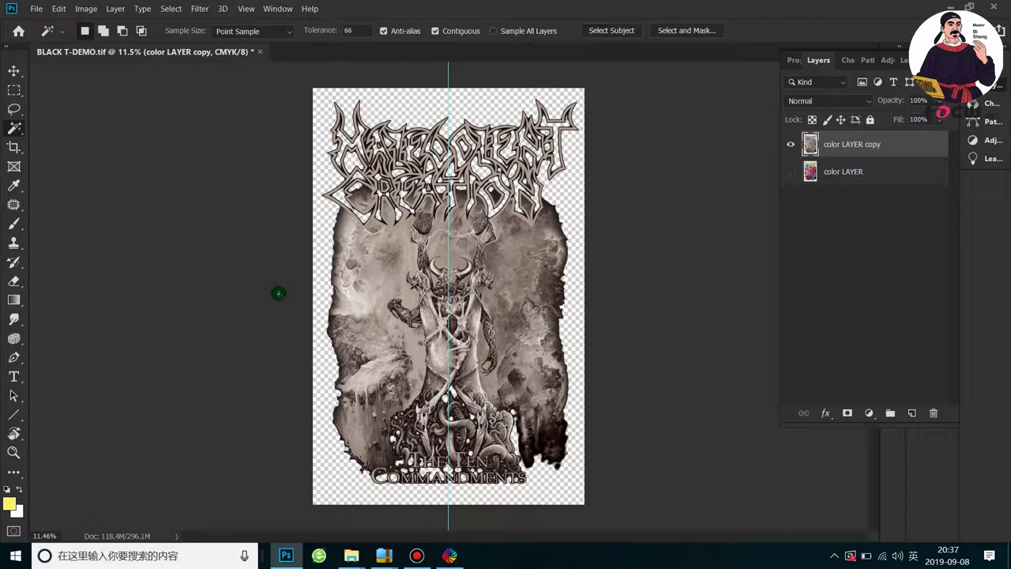
Step: Examine the light and dark tones of the desaturated copy around the figure's horns, head and raised fist, and across the whole artwork
scroll(418, 307, "up", 5)
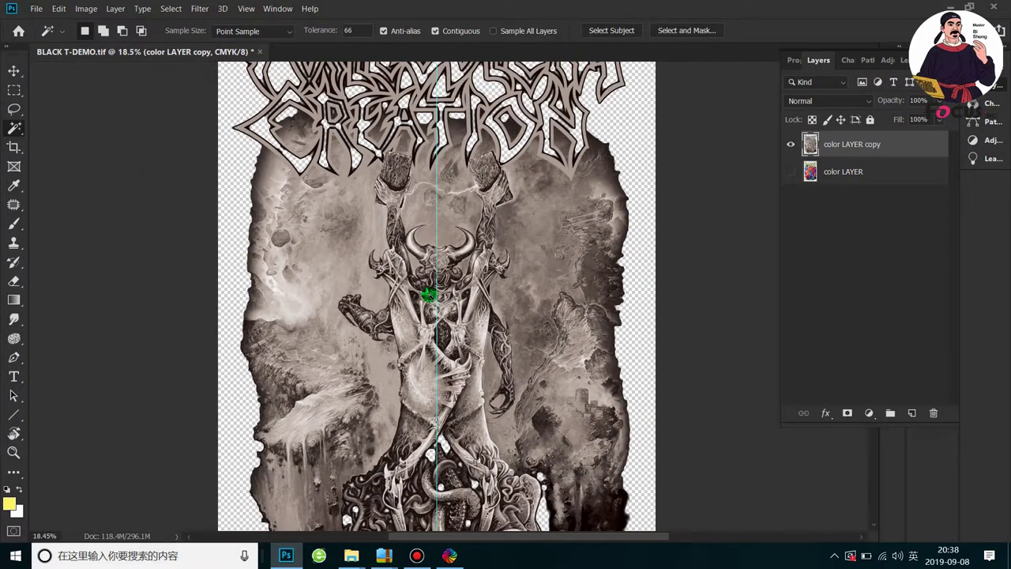
scroll(427, 296, "up", 6)
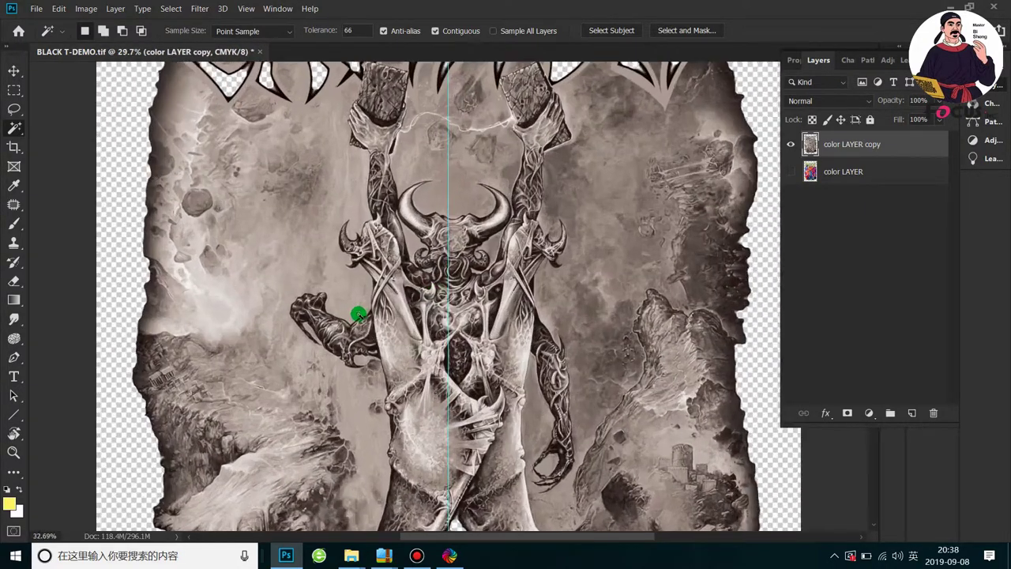
scroll(359, 311, "down", 2)
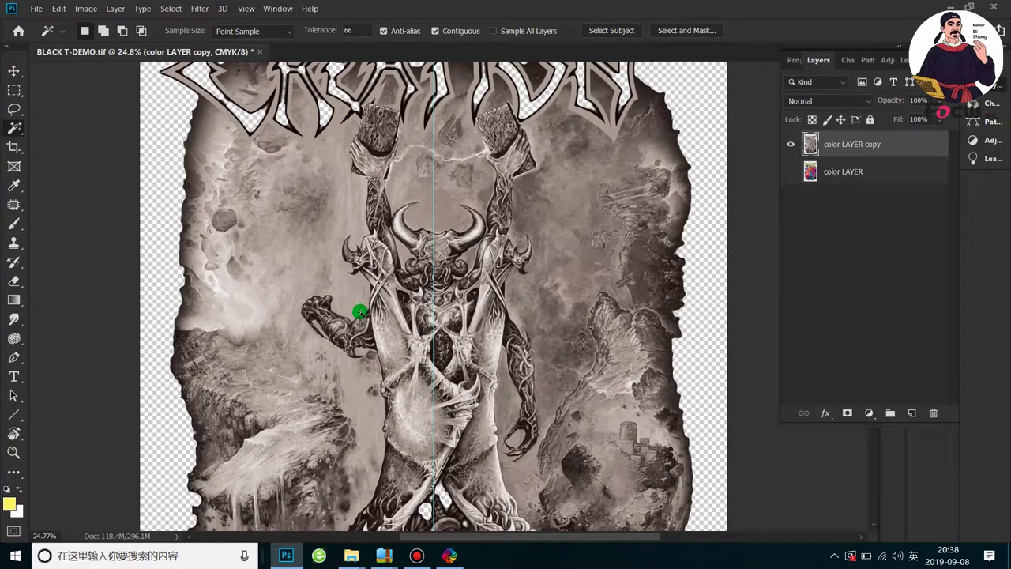
scroll(486, 250, "up", 5)
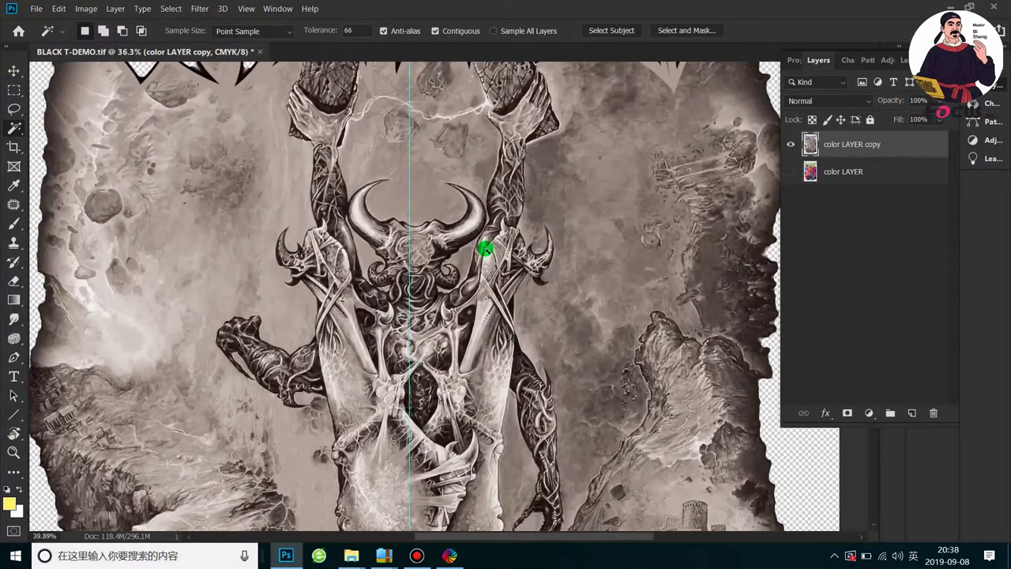
scroll(486, 249, "up", 1)
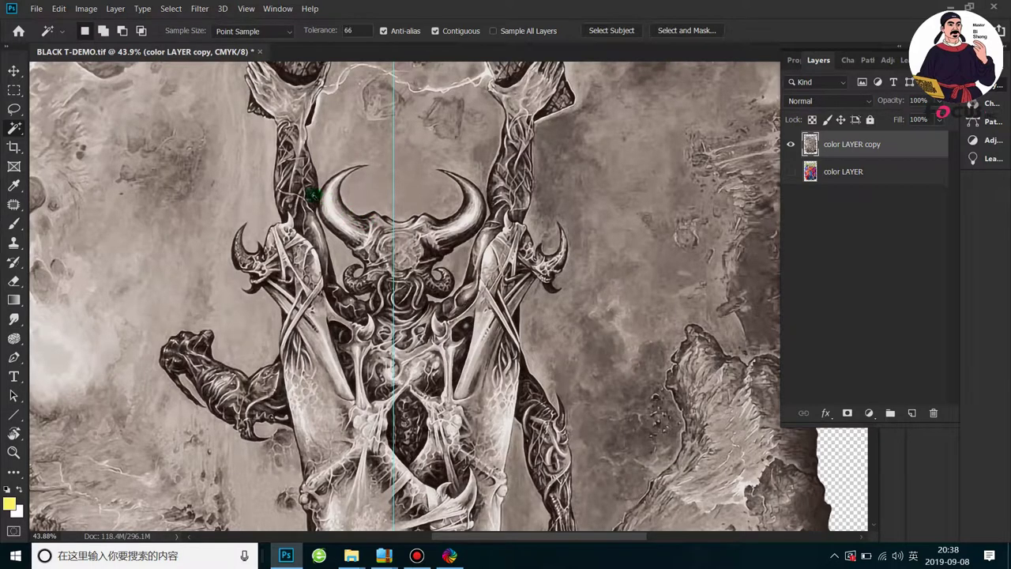
scroll(313, 196, "up", 10)
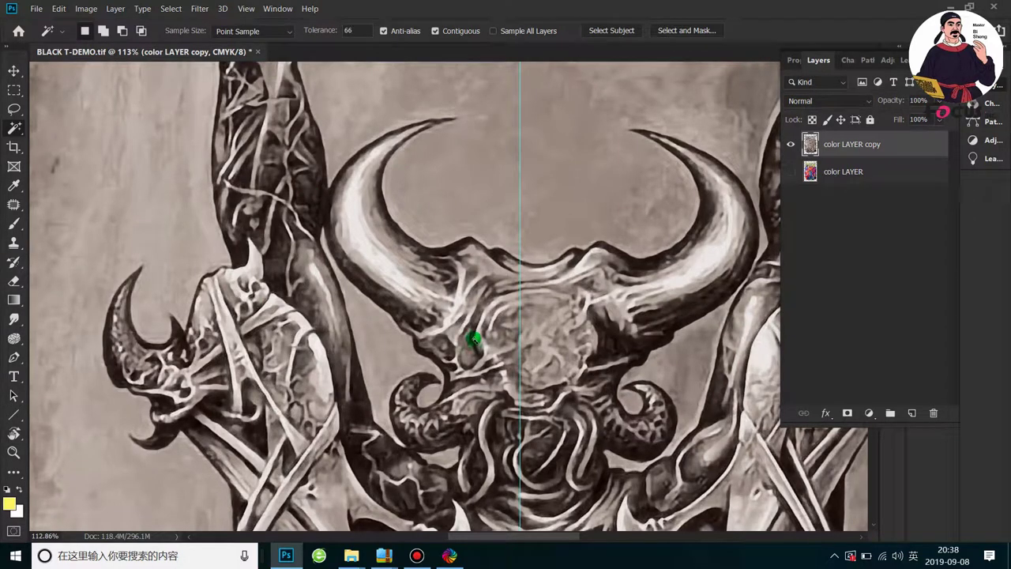
scroll(335, 240, "down", 5)
scroll(335, 240, "down", 5)
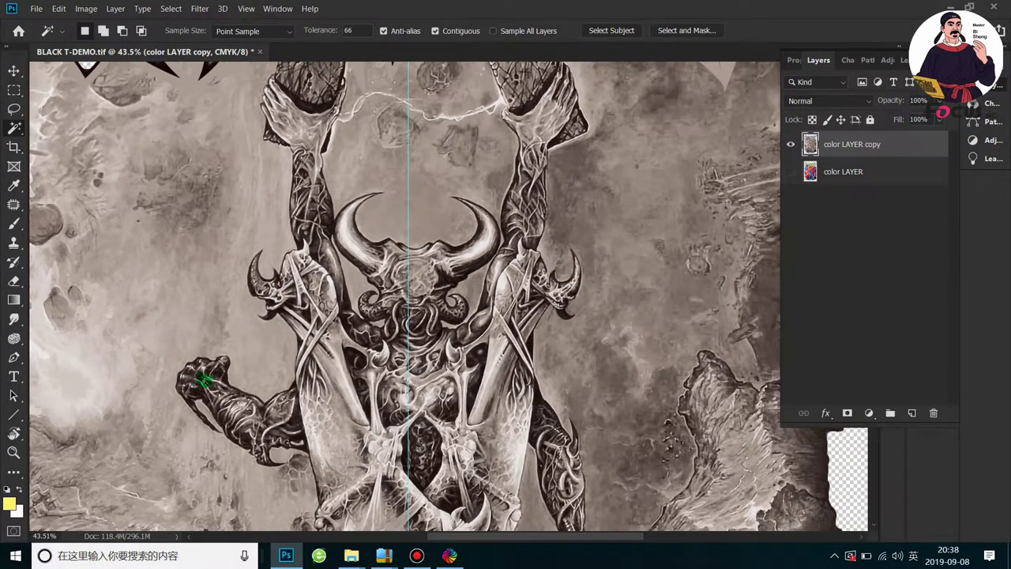
scroll(200, 379, "up", 8)
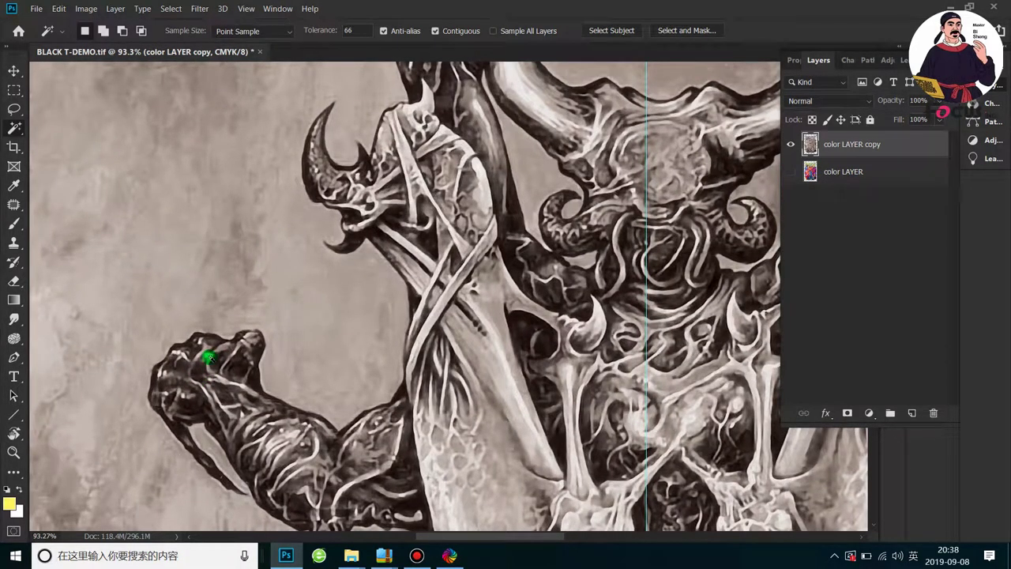
scroll(209, 358, "up", 3)
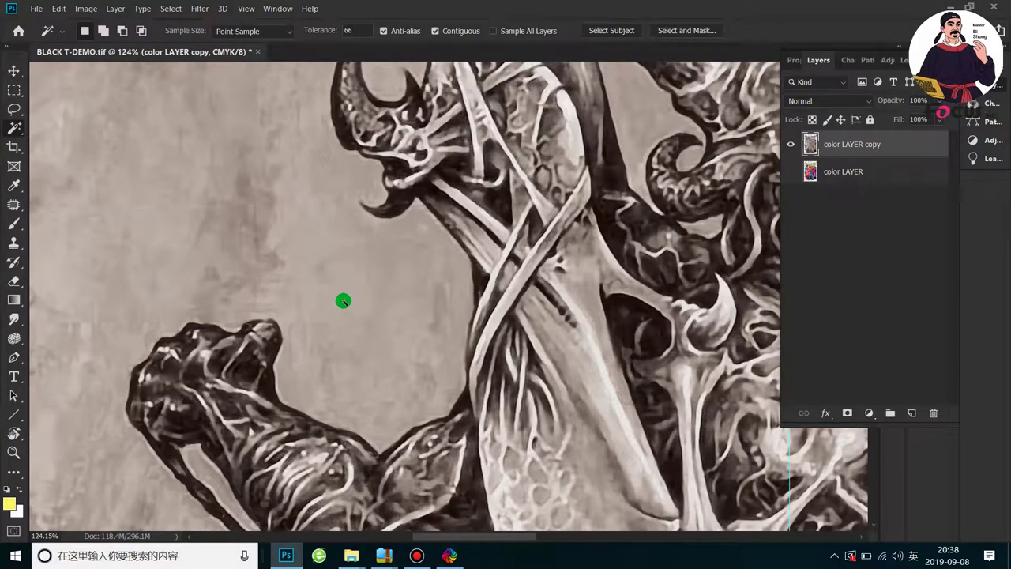
scroll(343, 301, "down", 9)
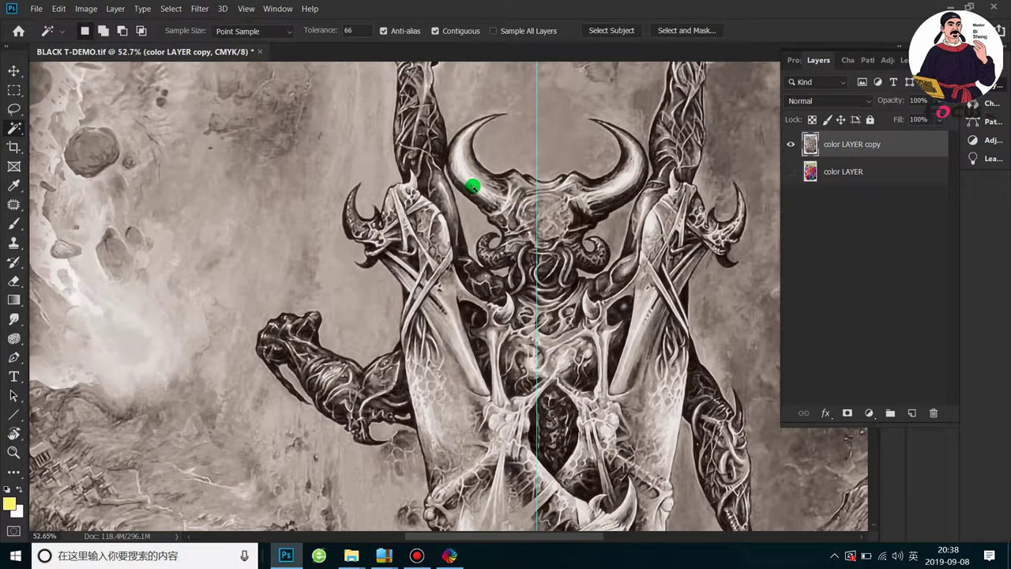
scroll(444, 198, "down", 5)
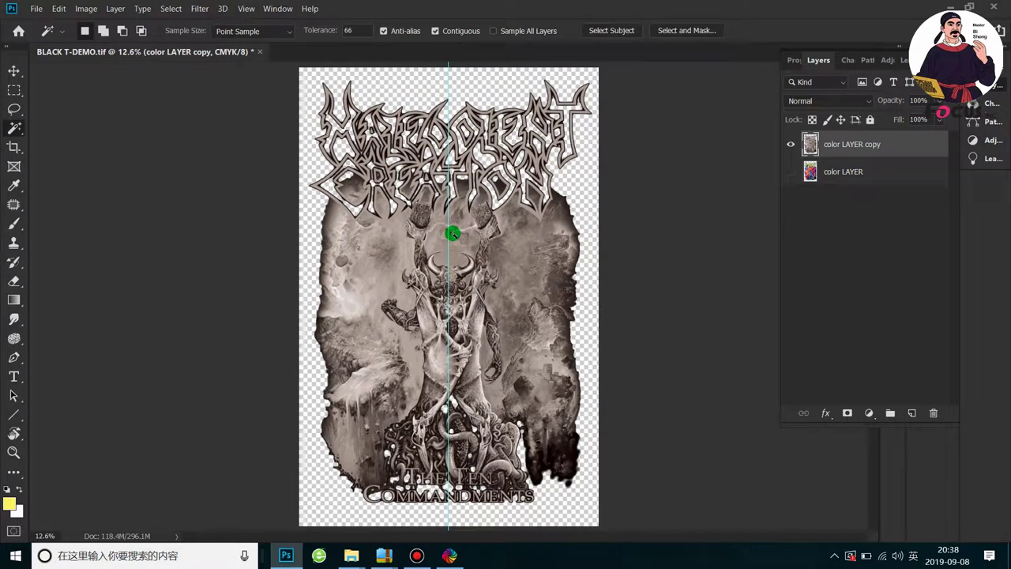
scroll(452, 233, "up", 1)
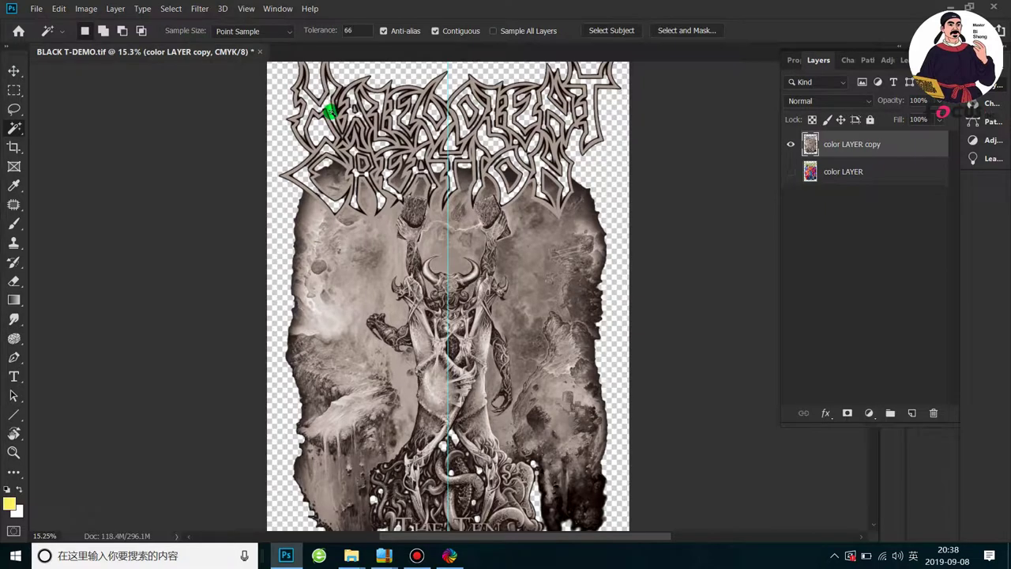
Step: Invert the tones of color LAYER copy and check the inverted figure, background and lettering
left_click(86, 8)
mouse_move(202, 44)
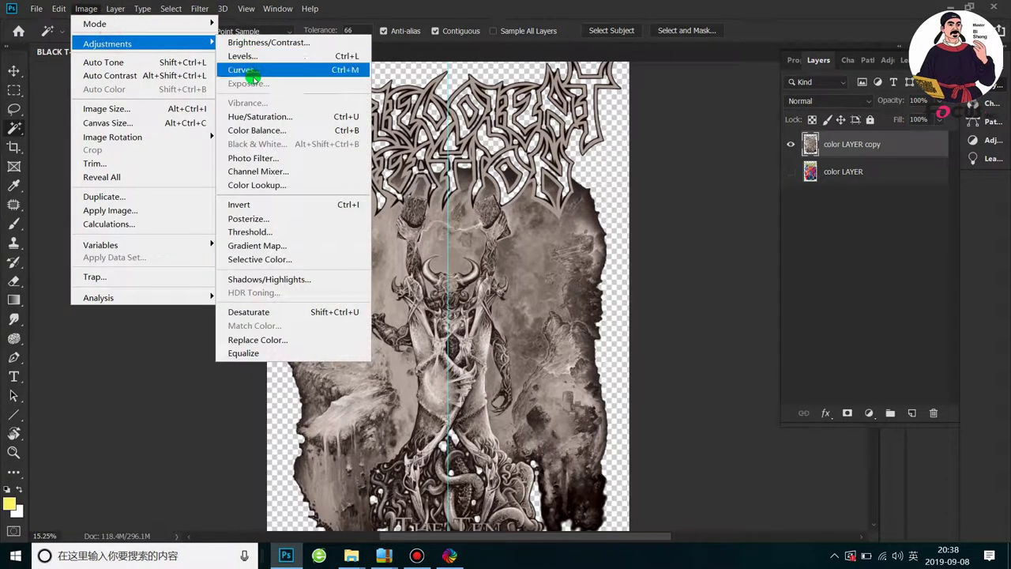
left_click(264, 205)
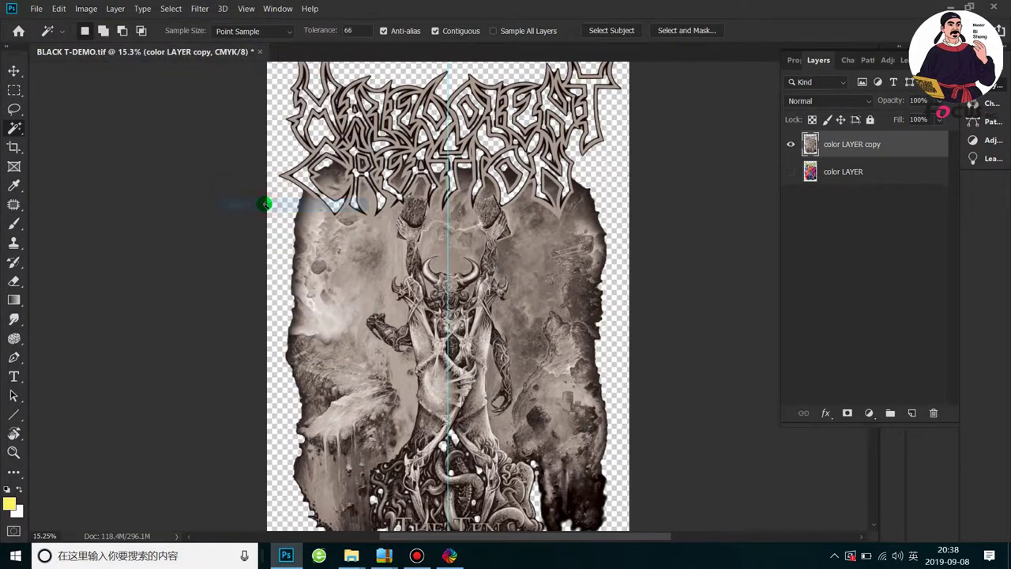
scroll(452, 259, "up", 4)
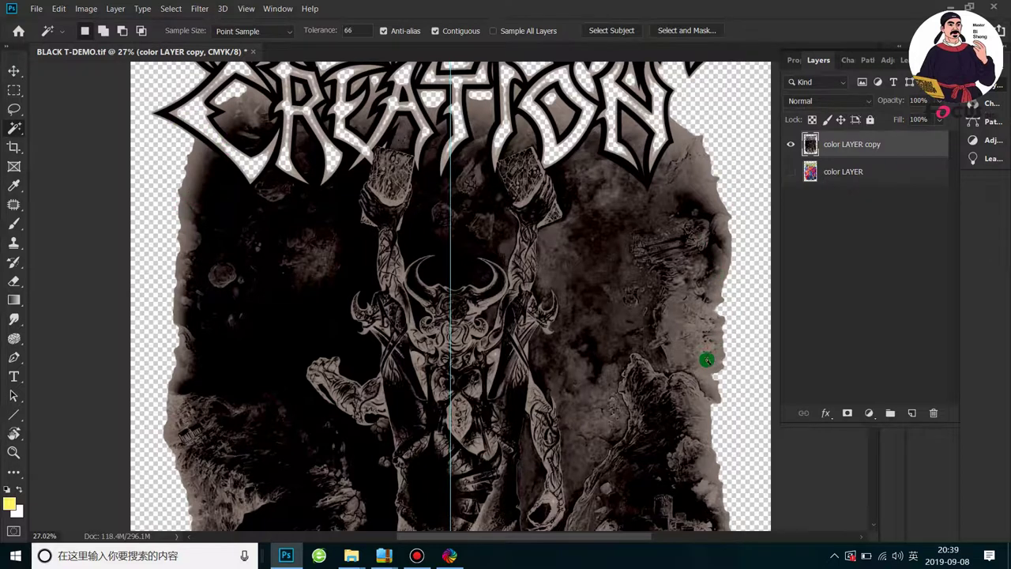
scroll(722, 436, "down", 1)
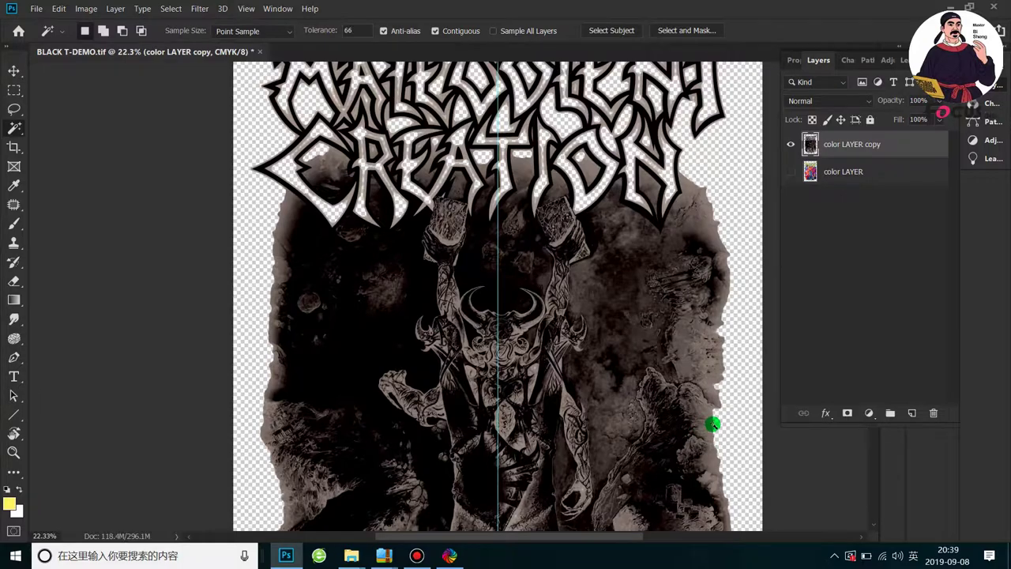
Step: Start a Curves adjustment on color LAYER copy and test an extreme darkening of the CMYK channel, input 2% to output 88%
scroll(713, 424, "down", 1)
scroll(713, 424, "down", 3)
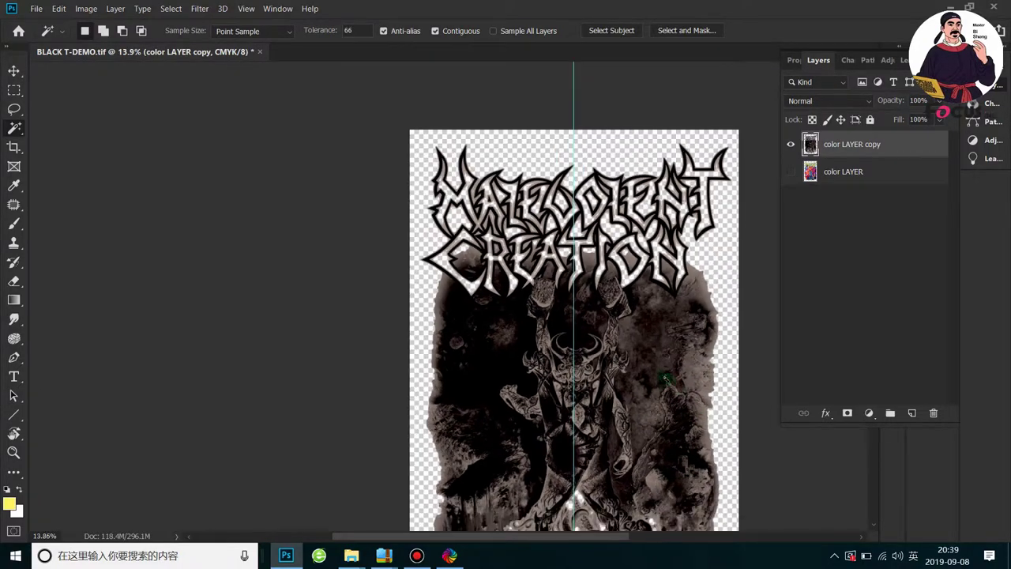
scroll(664, 379, "up", 2)
scroll(605, 307, "down", 2)
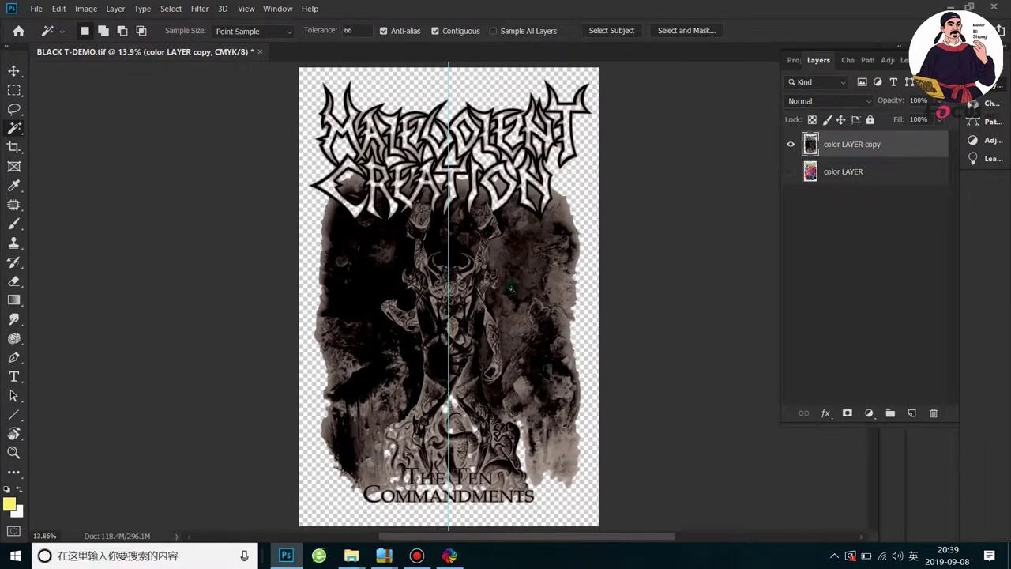
scroll(511, 289, "up", 1)
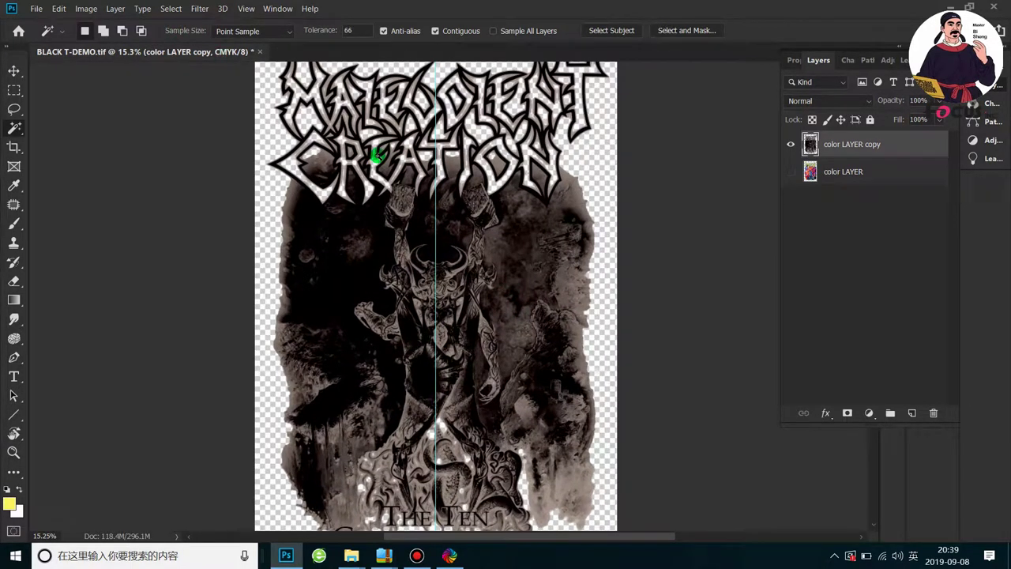
left_click(87, 9)
mouse_move(95, 44)
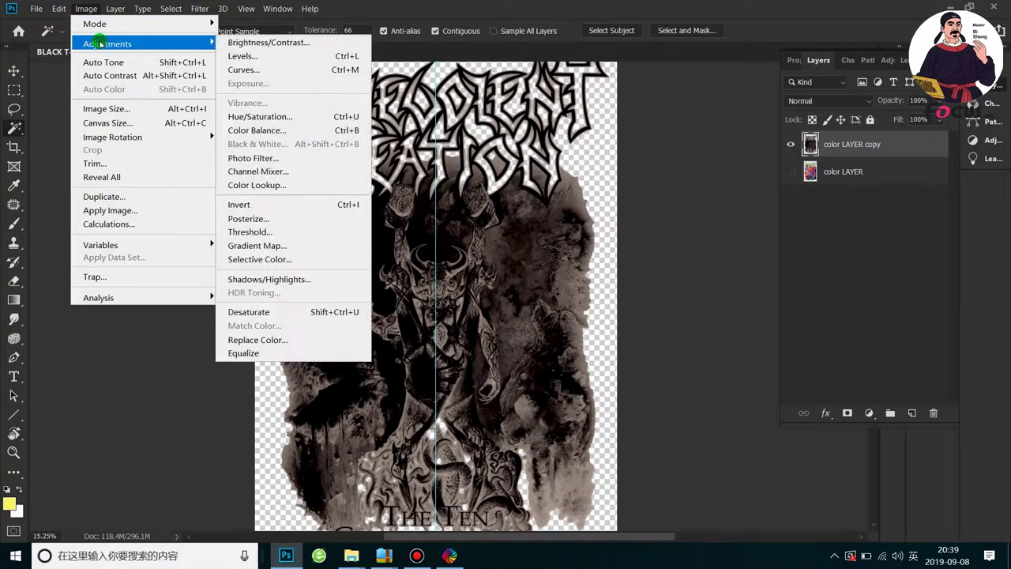
left_click(243, 70)
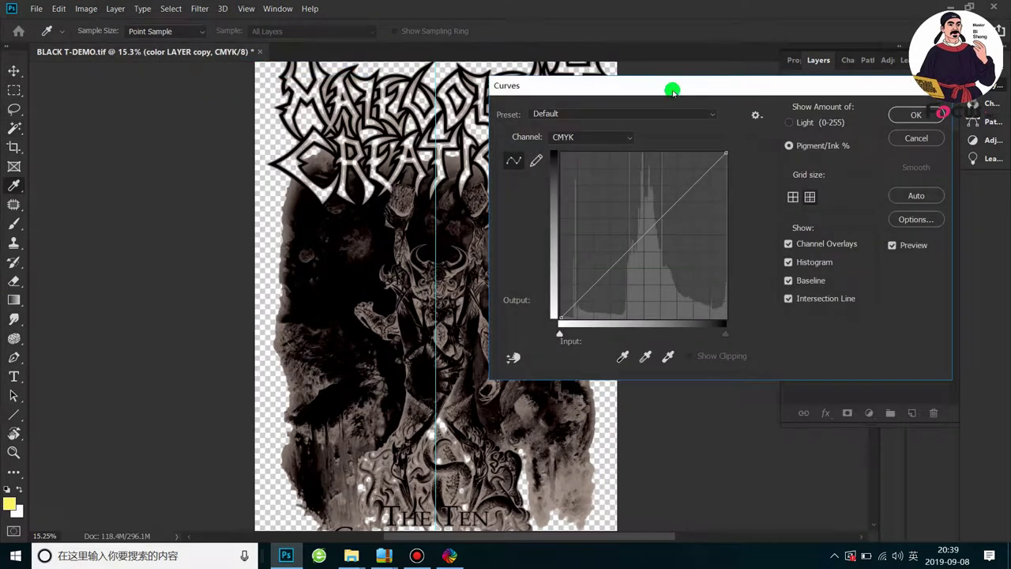
left_click_drag(670, 87, 746, 83)
left_click(721, 235)
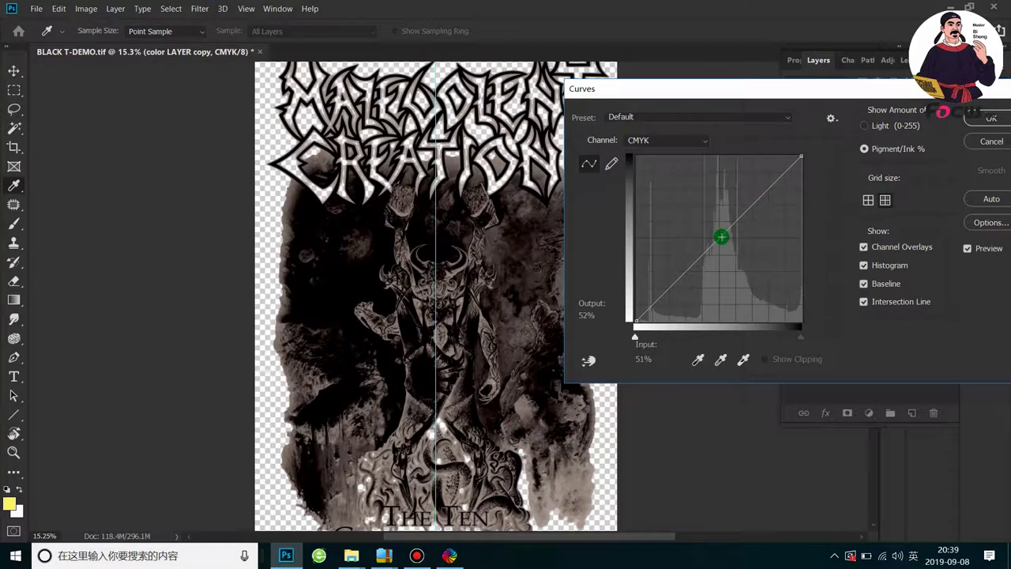
left_click_drag(713, 234, 656, 183)
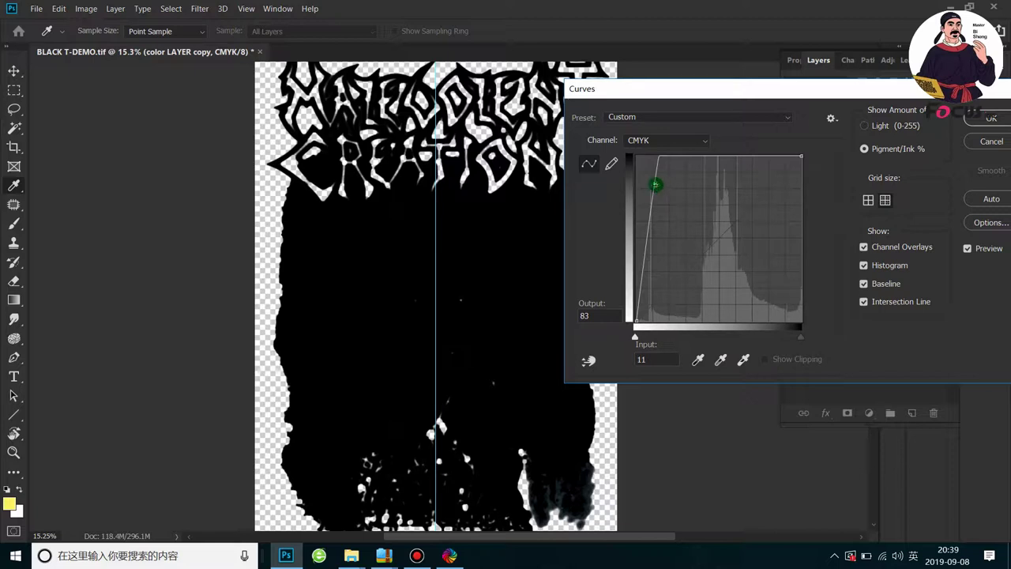
mouse_move(654, 183)
left_mouse_down()
mouse_move(716, 210)
mouse_move(740, 240)
mouse_move(639, 173)
left_mouse_up()
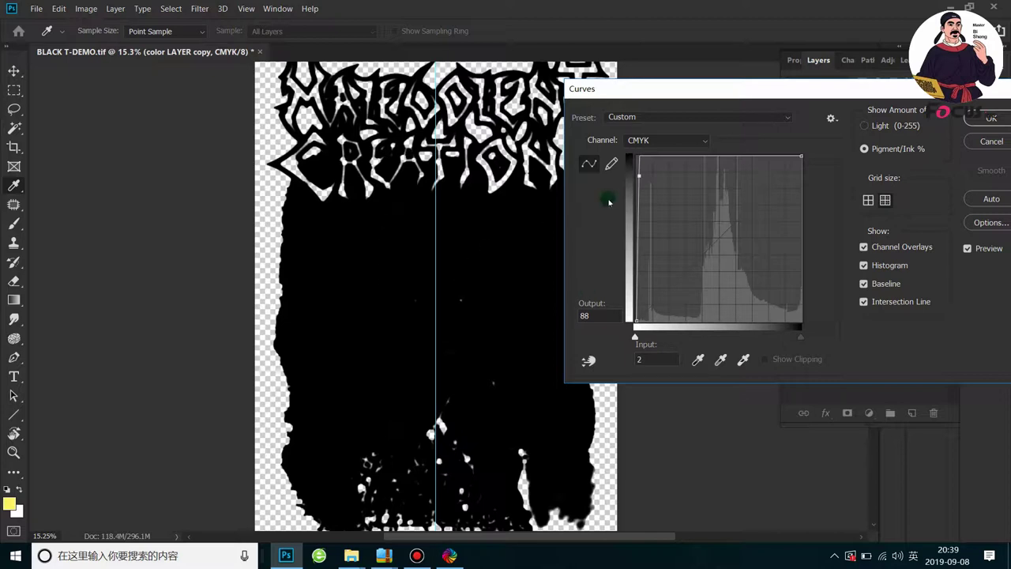
Step: Moderate the CMYK curve to a gentler midtone darkening, apply it, and check the darkened artwork
left_click_drag(639, 178, 701, 227)
left_click(993, 120)
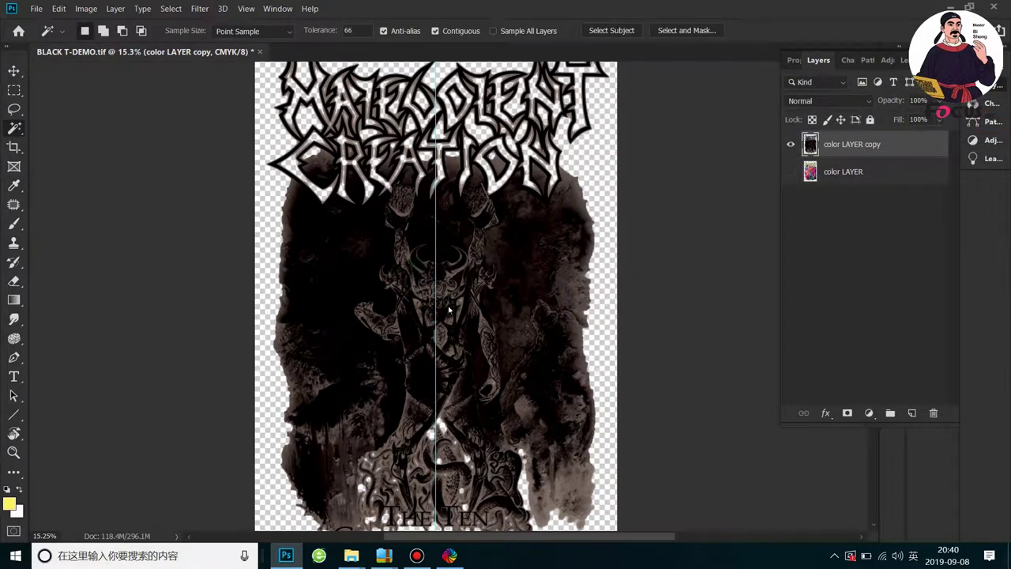
scroll(485, 348, "down", 2)
scroll(489, 310, "up", 3)
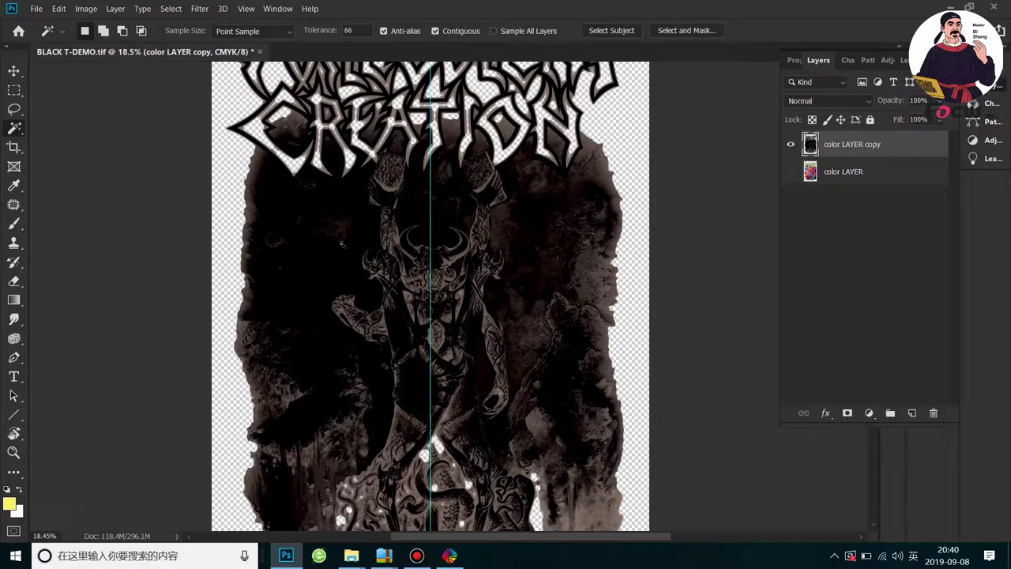
Step: Load the CMYK composite channel as a selection and invert the selection to cover the dark artwork
left_click(847, 61)
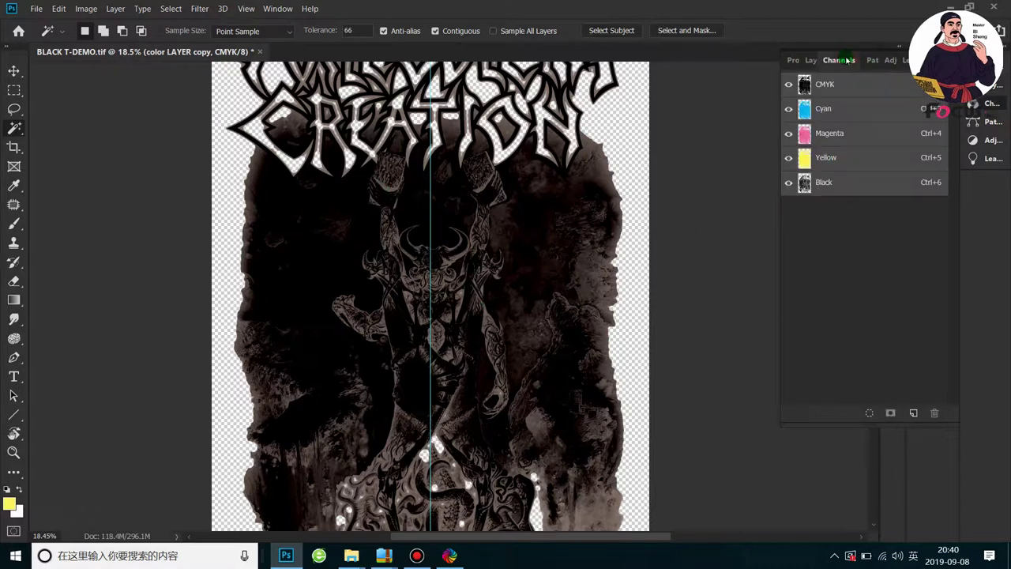
left_click(869, 413)
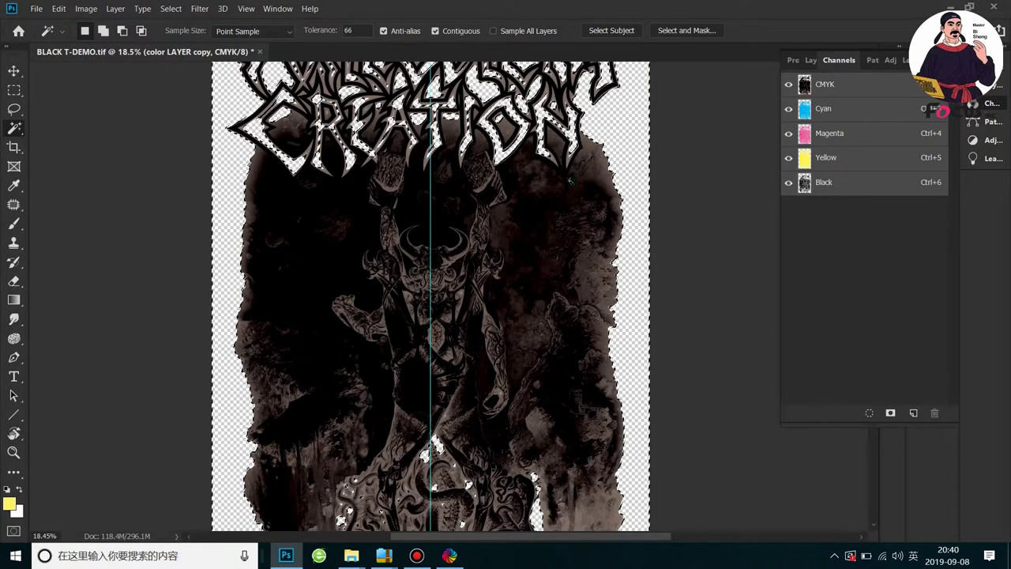
scroll(547, 174, "down", 3)
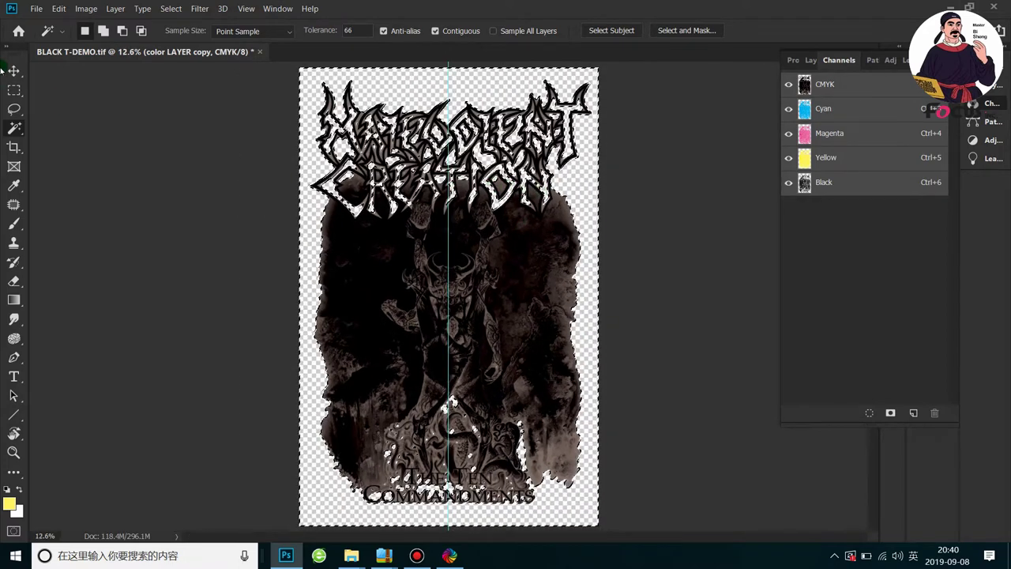
right_click(16, 90)
left_click(63, 86)
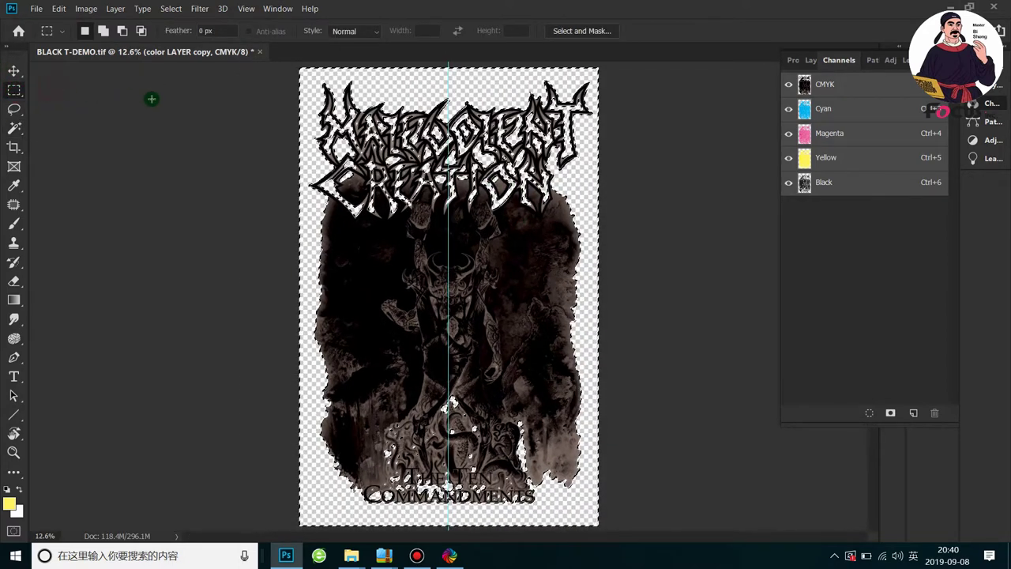
right_click(320, 161)
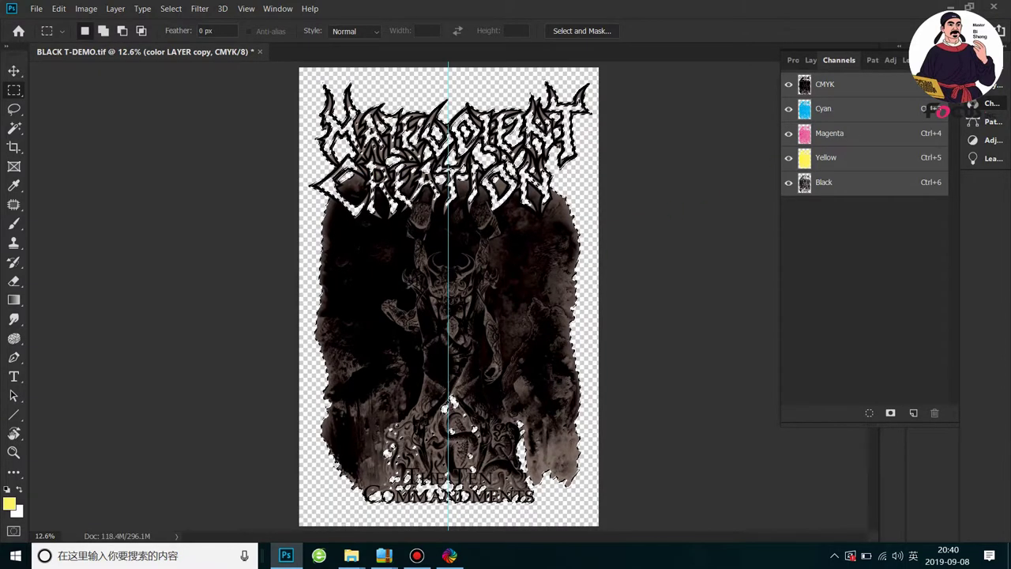
Step: Start a new spot channel from the selection and name it White spot chanel
left_click(942, 60)
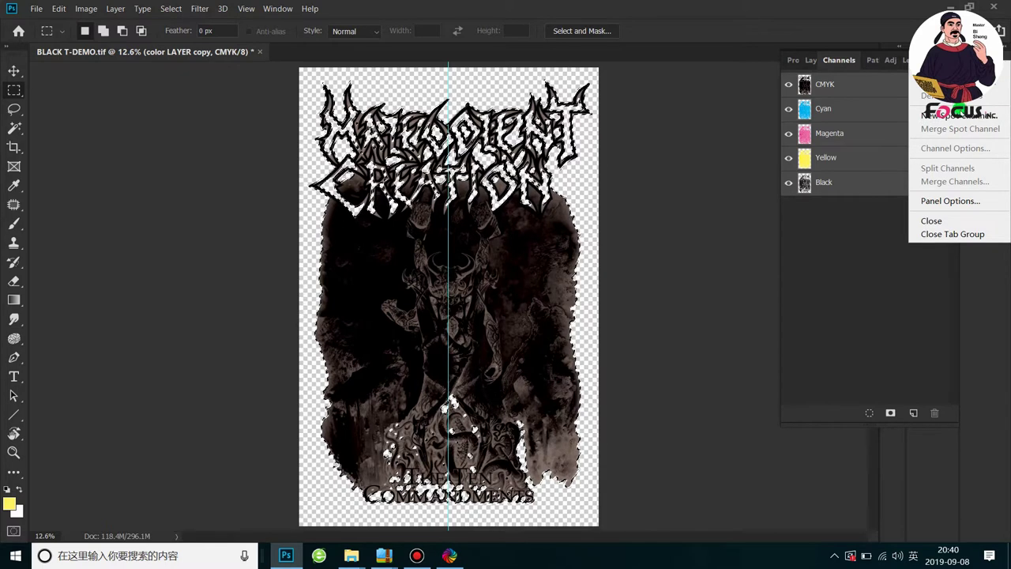
left_click(959, 116)
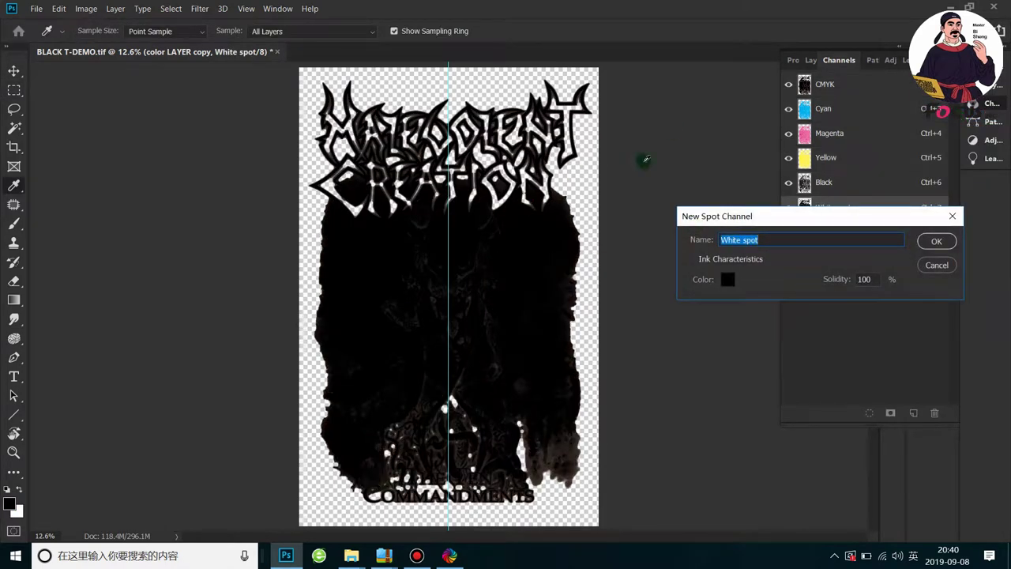
left_click(766, 240)
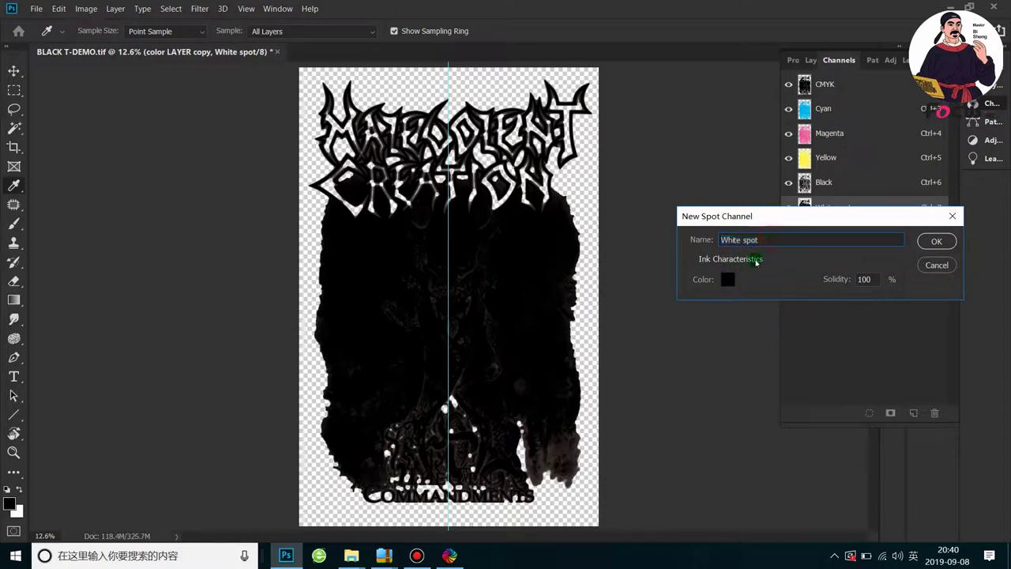
type("chanel")
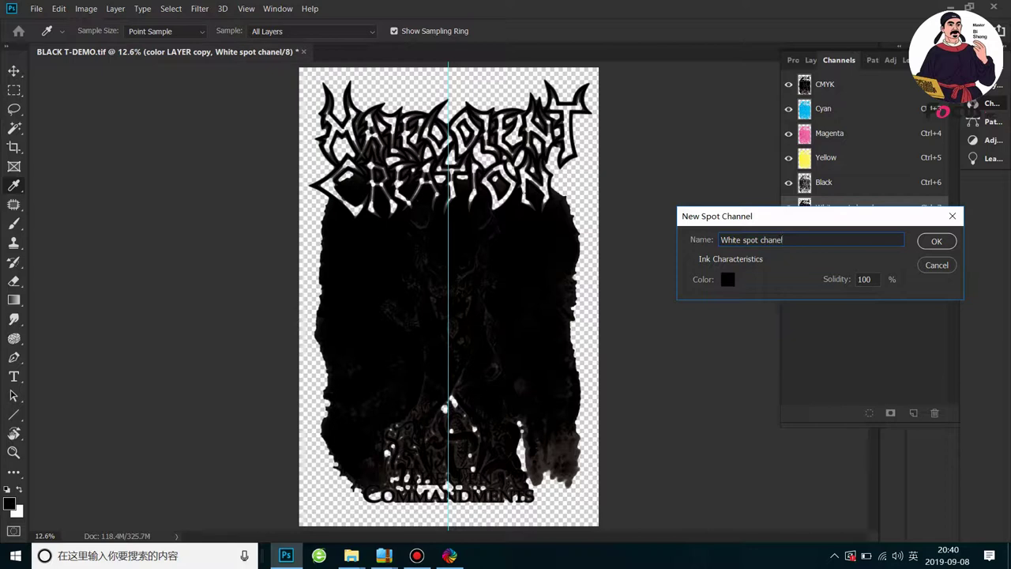
Step: Set the spot channel's ink color to C 100, M 100, Y 100, K 100 and create the channel
left_click(727, 278)
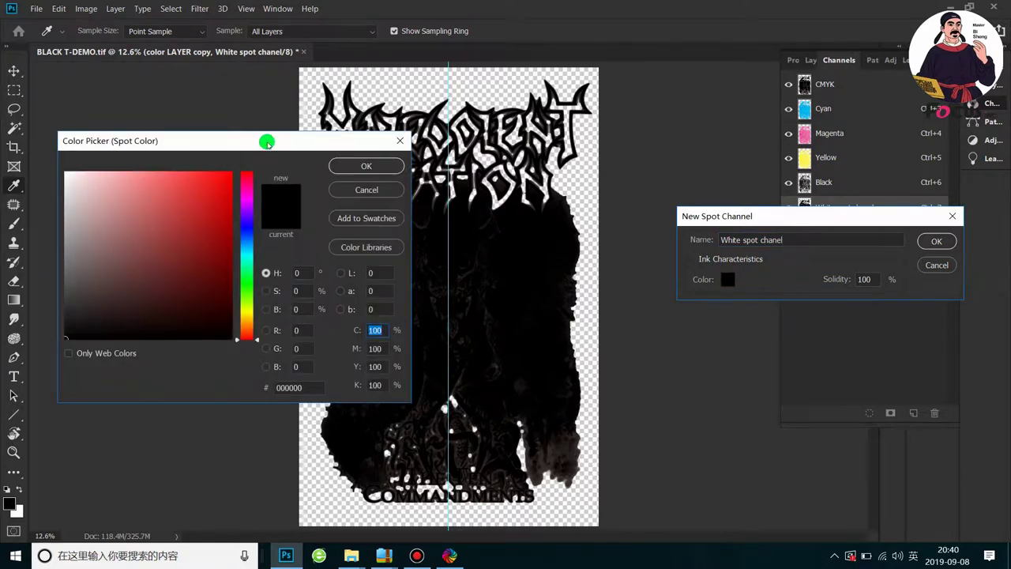
left_click_drag(266, 140, 272, 166)
mouse_move(180, 199)
left_mouse_down()
mouse_move(169, 181)
mouse_move(158, 182)
mouse_move(173, 195)
mouse_move(153, 189)
mouse_move(213, 244)
mouse_move(199, 316)
mouse_move(93, 348)
left_mouse_up()
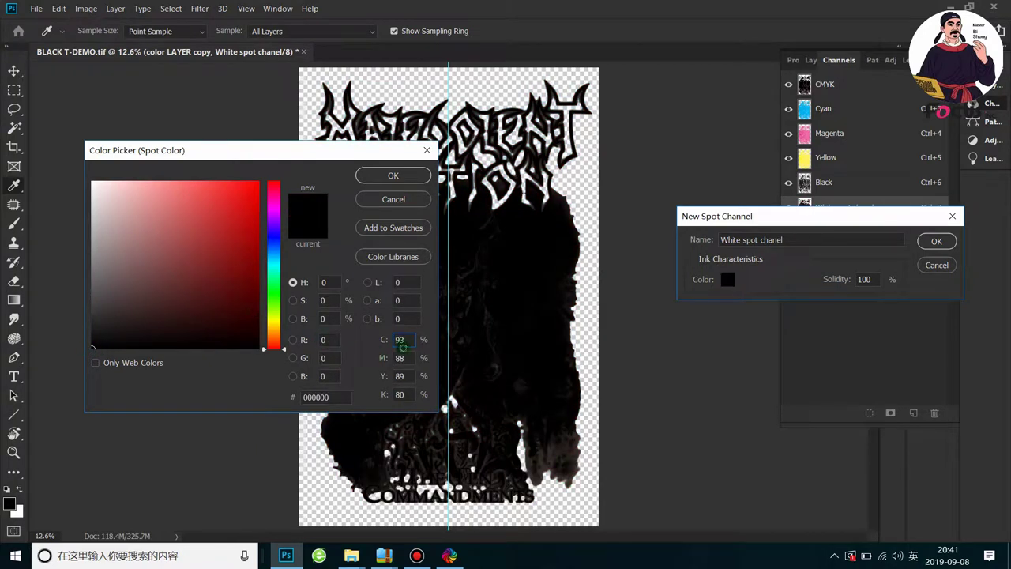
left_click(410, 340)
type("100")
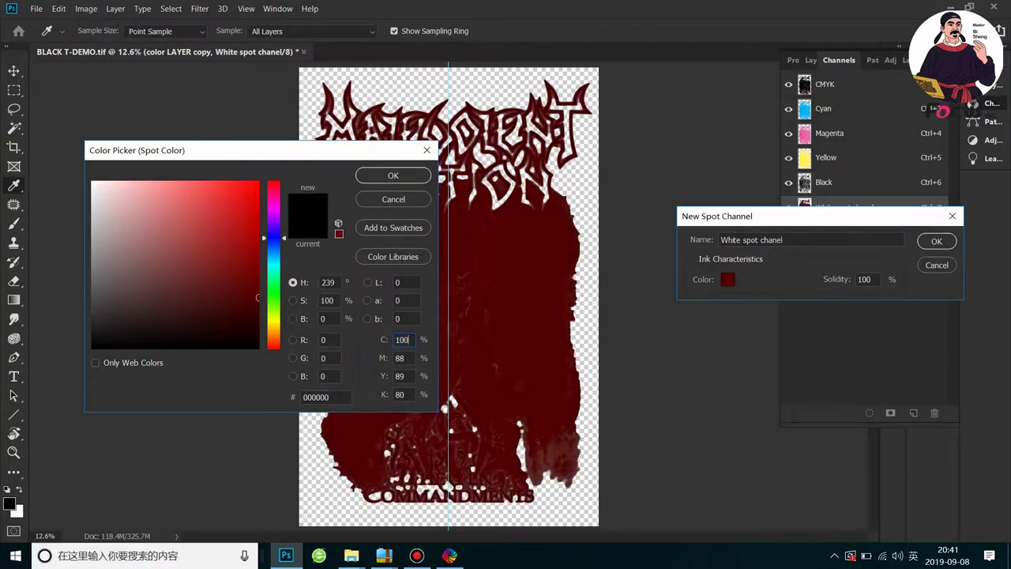
key("Tab")
type("100")
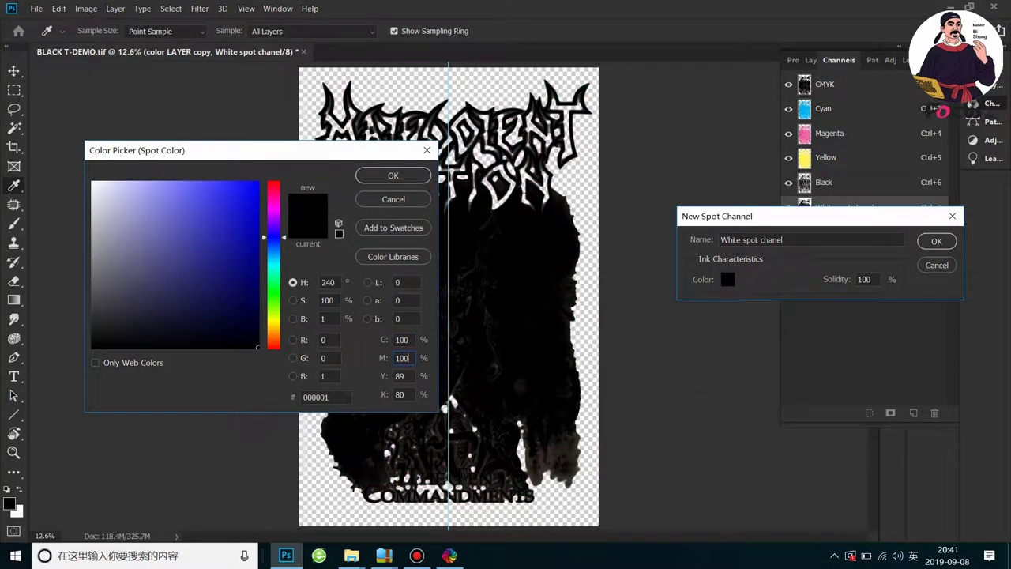
left_click(411, 378)
type("100100")
left_click(388, 178)
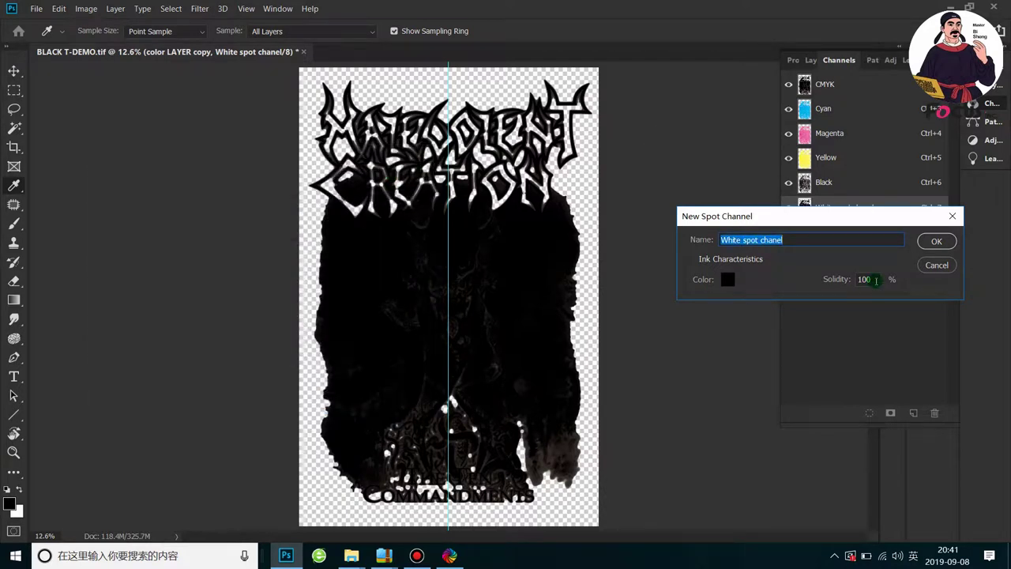
left_click(936, 241)
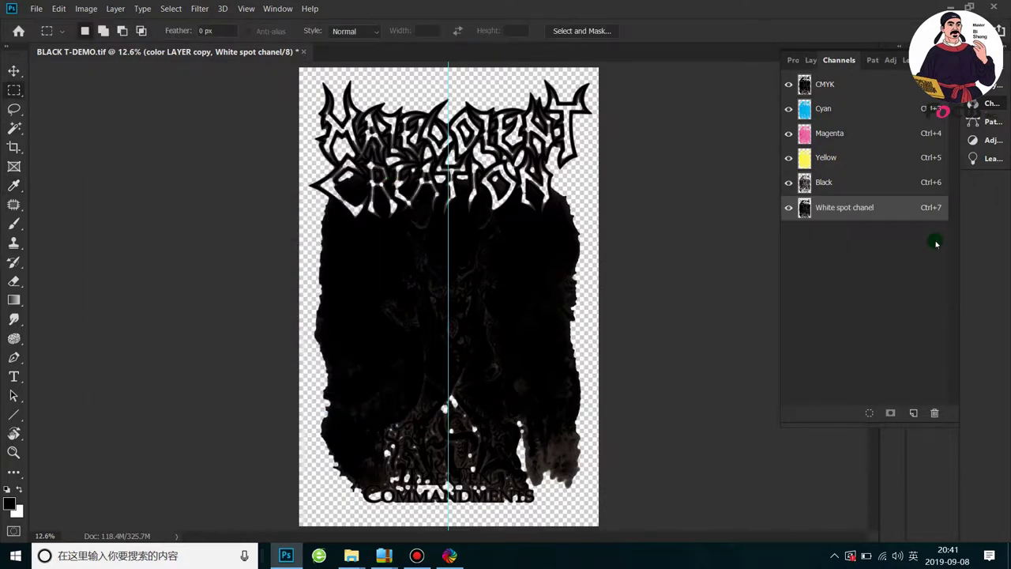
Step: Display only White spot chanel by hiding the CMYK channels
left_click(858, 211)
left_click(804, 89)
left_click(790, 85)
Step: Examine the grayscale tones of White spot chanel across the lettering, the horned figure and the background
scroll(516, 315, "up", 5)
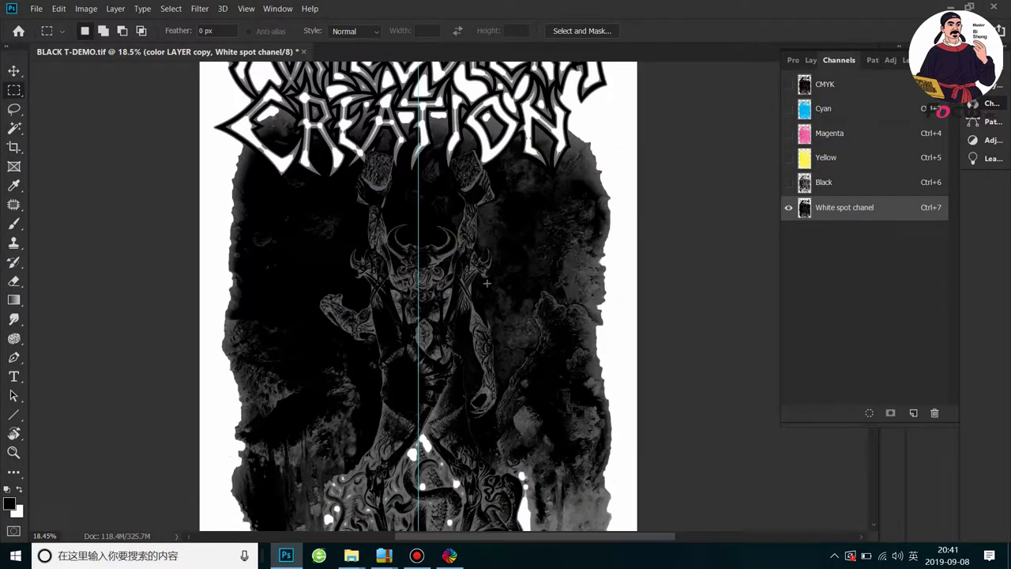
scroll(486, 284, "down", 4)
scroll(486, 285, "down", 2)
scroll(487, 285, "up", 4)
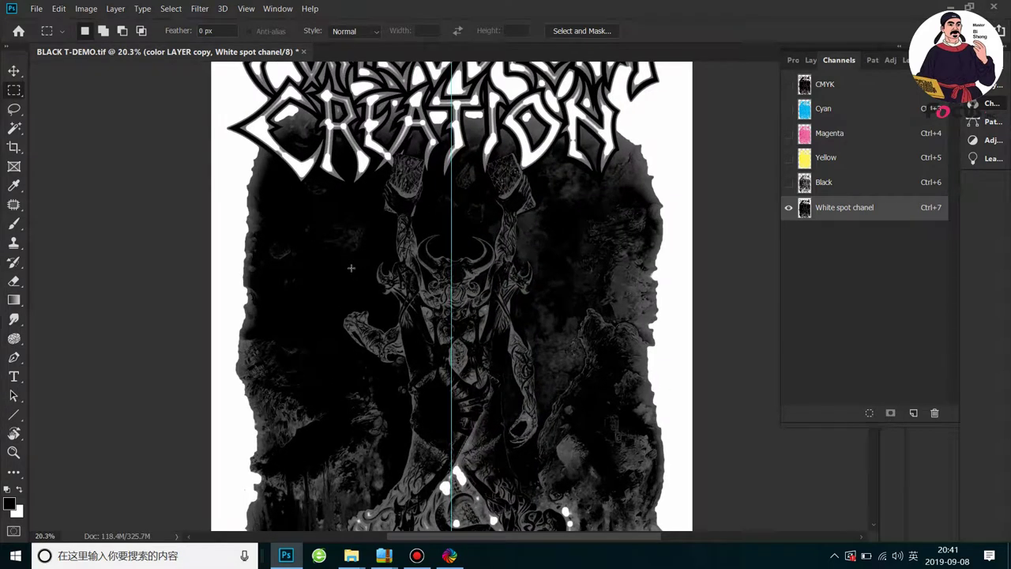
scroll(352, 267, "down", 2)
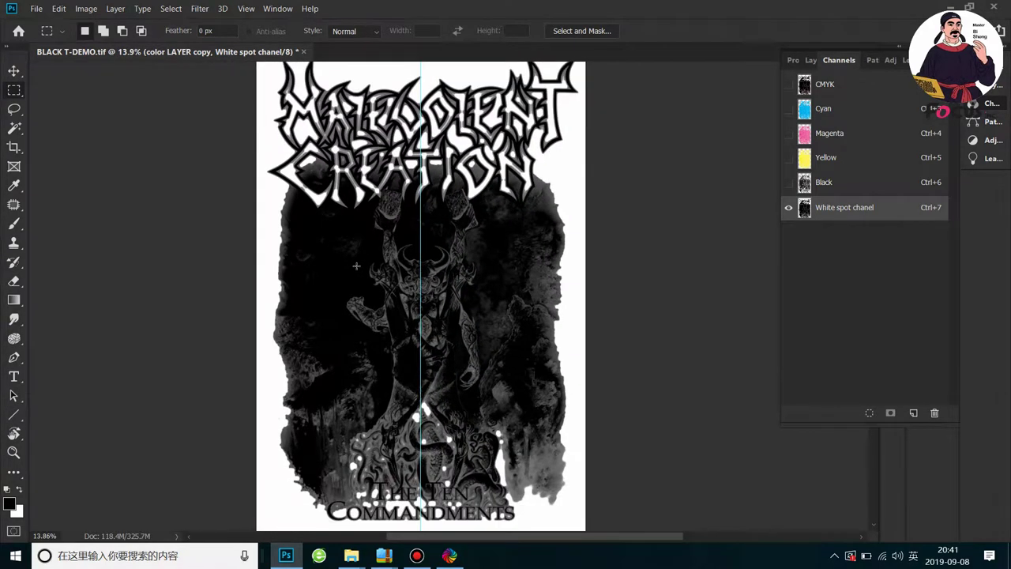
scroll(356, 266, "up", 1)
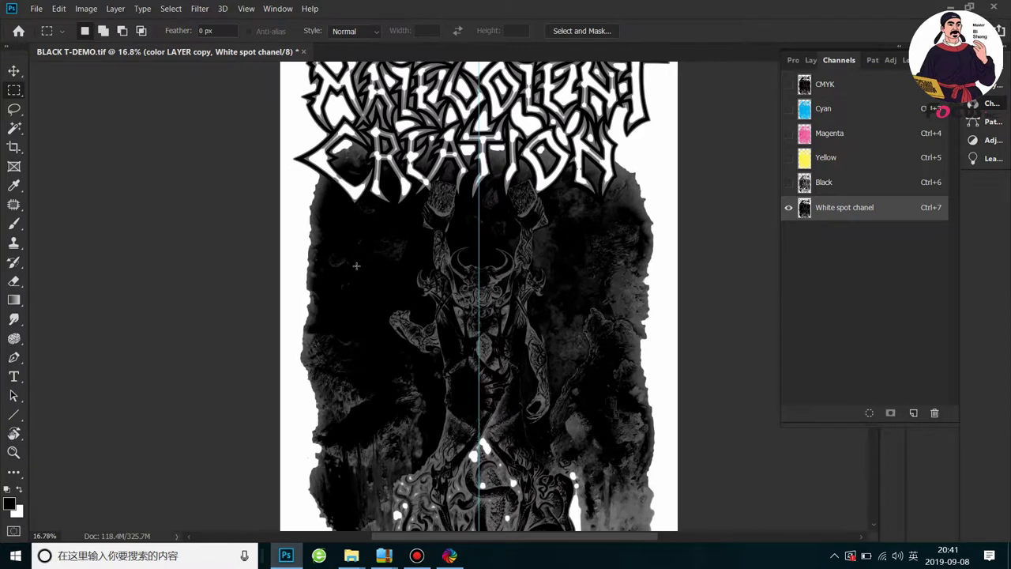
scroll(356, 266, "down", 1)
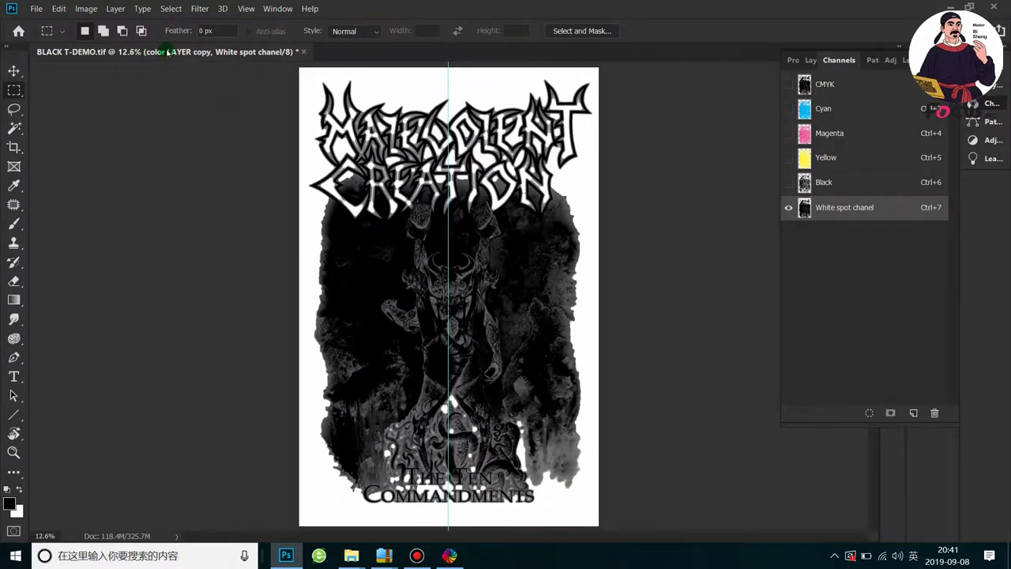
Step: Lighten White spot chanel with a Curves adjustment that lowers the midtones from about 58% input to about 45% output
left_click(86, 9)
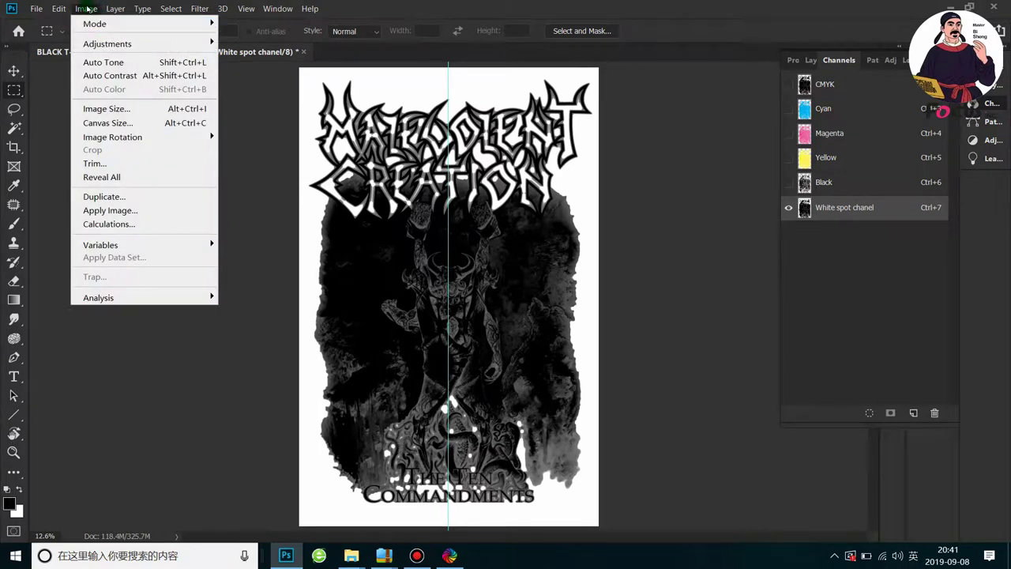
mouse_move(107, 44)
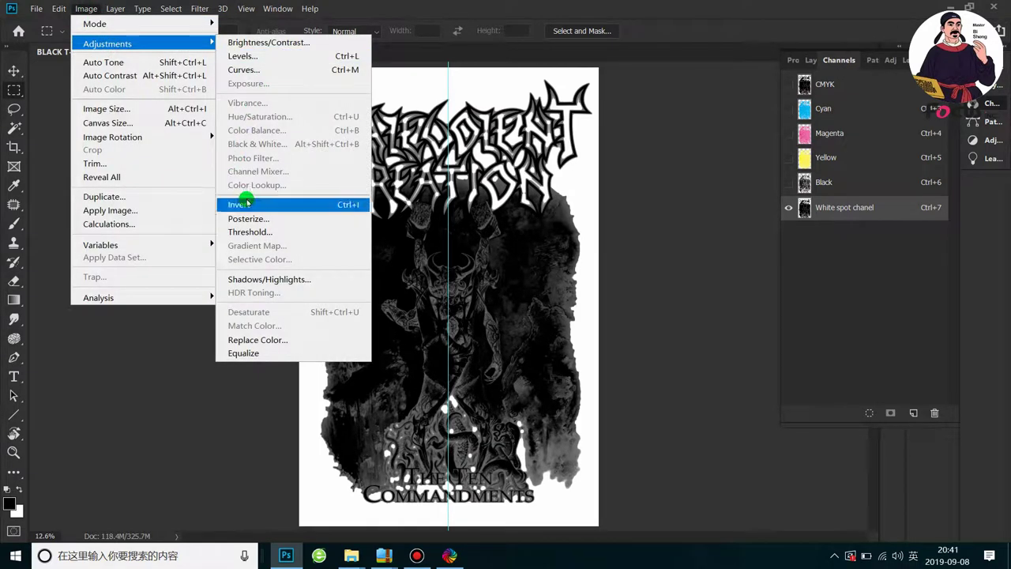
left_click(257, 72)
left_click_drag(564, 69, 854, 77)
mouse_move(722, 219)
left_mouse_down()
mouse_move(707, 215)
mouse_move(732, 237)
mouse_move(692, 204)
mouse_move(723, 235)
left_mouse_up()
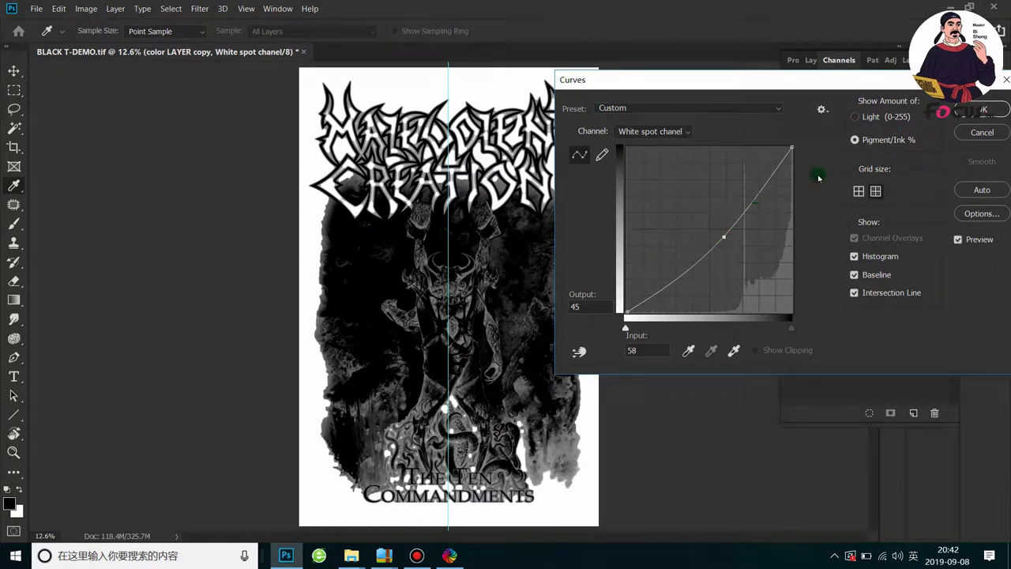
left_click_drag(724, 235, 719, 234)
left_click(980, 110)
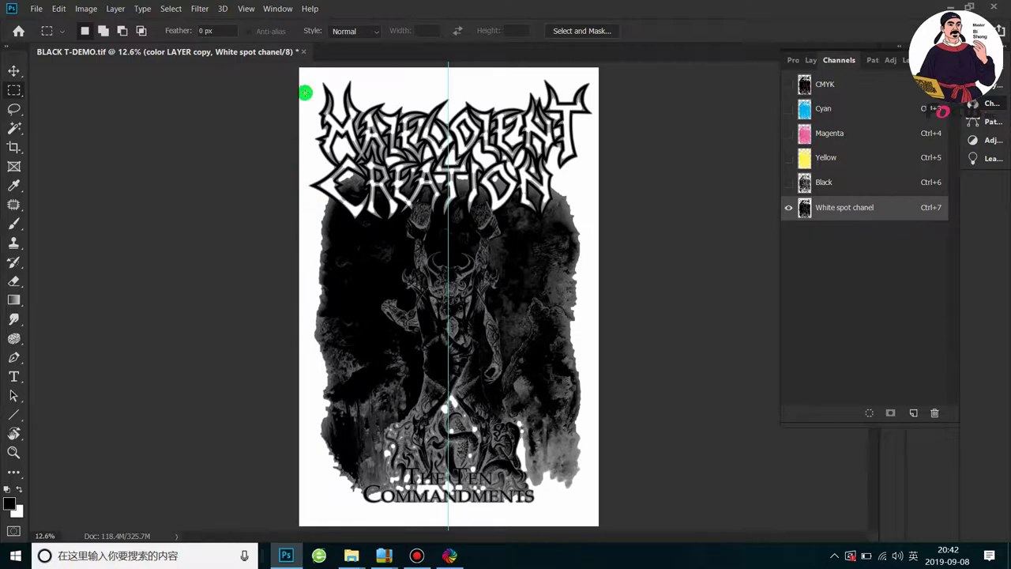
Step: Preview White spot chanel's tones with Threshold at levels 22 and 1, then cancel the adjustment
left_click(86, 8)
mouse_move(98, 43)
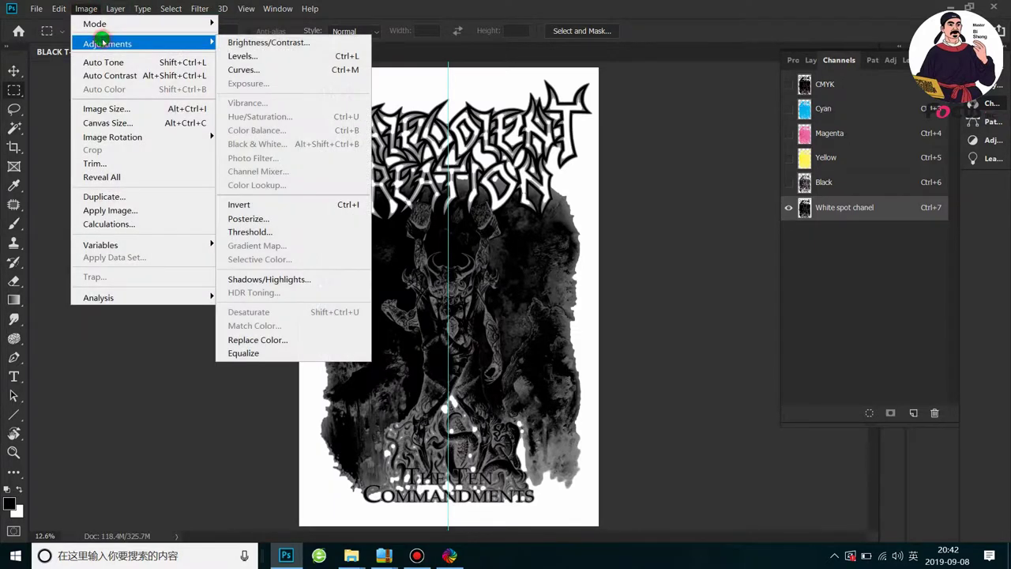
left_click(257, 233)
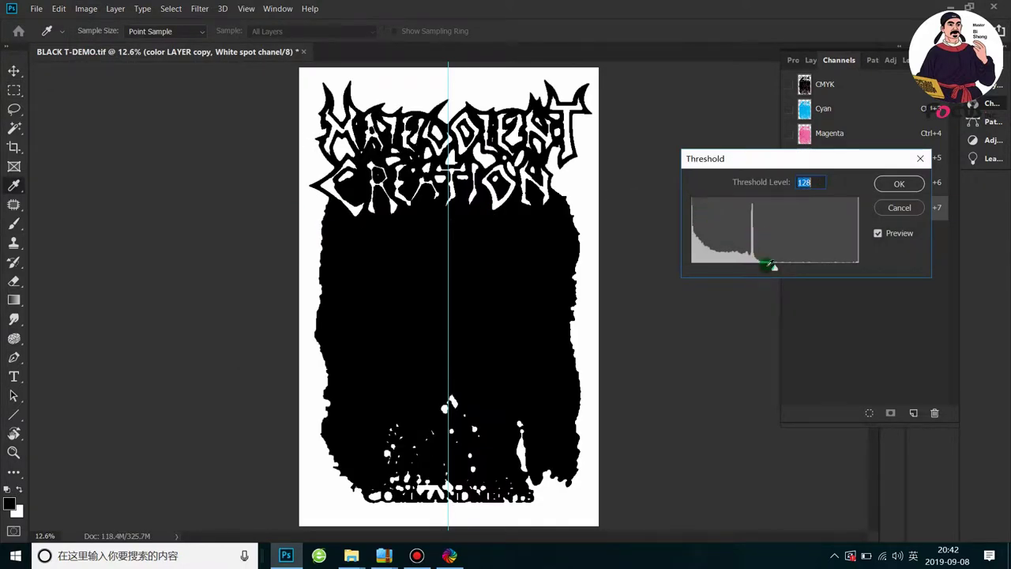
left_click_drag(773, 271, 706, 271)
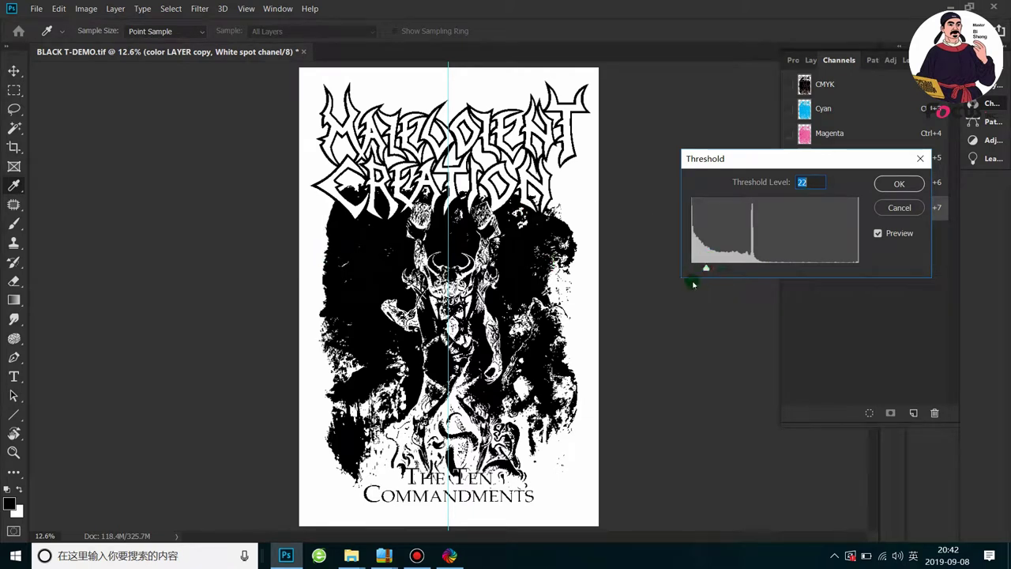
mouse_move(706, 269)
left_mouse_down()
mouse_move(716, 266)
mouse_move(699, 272)
mouse_move(723, 272)
mouse_move(694, 275)
left_mouse_up()
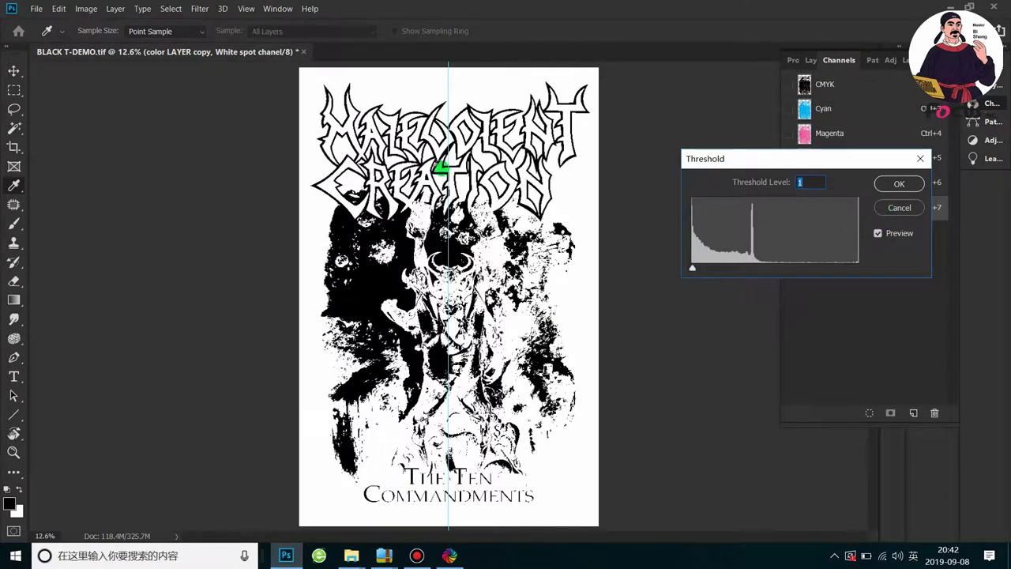
left_click(897, 207)
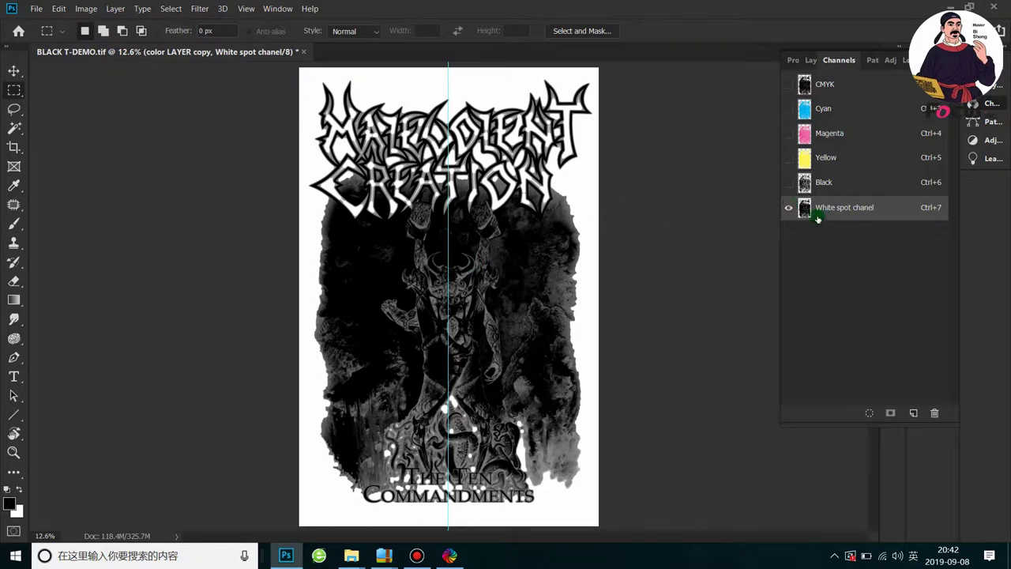
Step: Compare the Black channel on its own with the full CMYK composite while White spot chanel is hidden
left_click(788, 84)
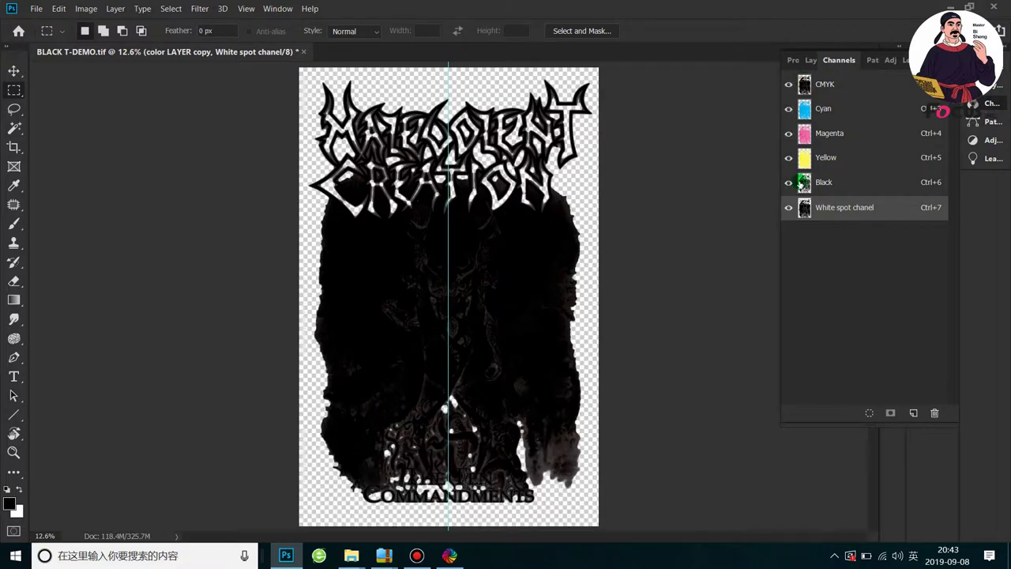
left_click(788, 206)
left_click(789, 108)
left_click(789, 134)
left_click(788, 157)
left_click(788, 157)
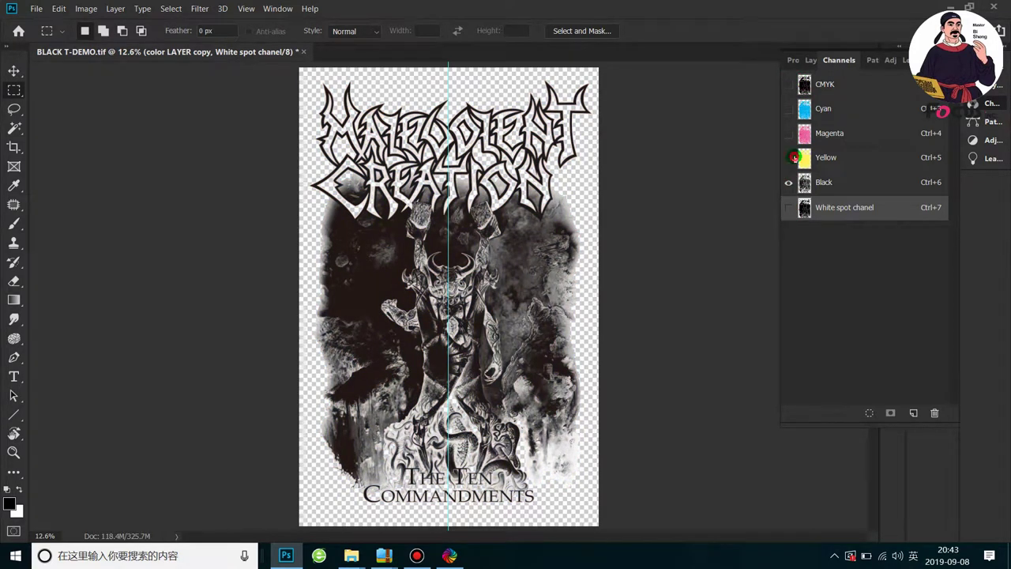
left_click(788, 133)
left_click(788, 109)
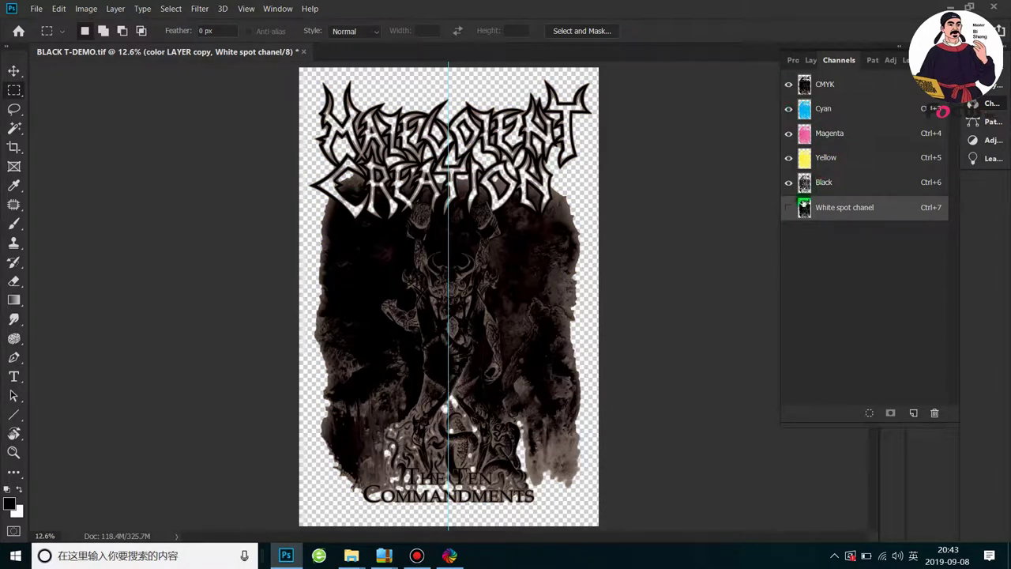
Step: Delete the grayscale color LAYER copy, leaving only the color LAYER artwork
left_click(807, 60)
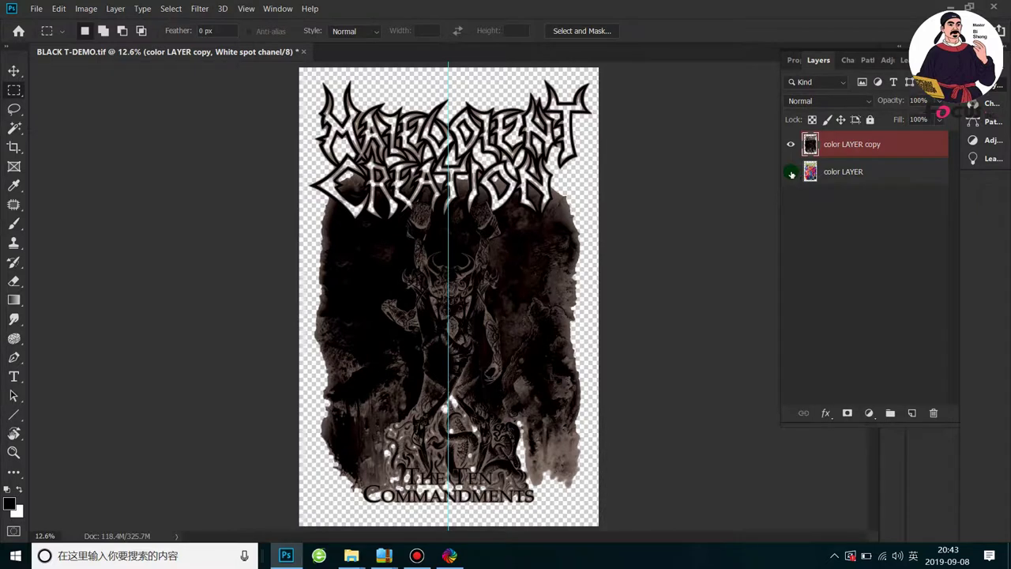
left_click(836, 169)
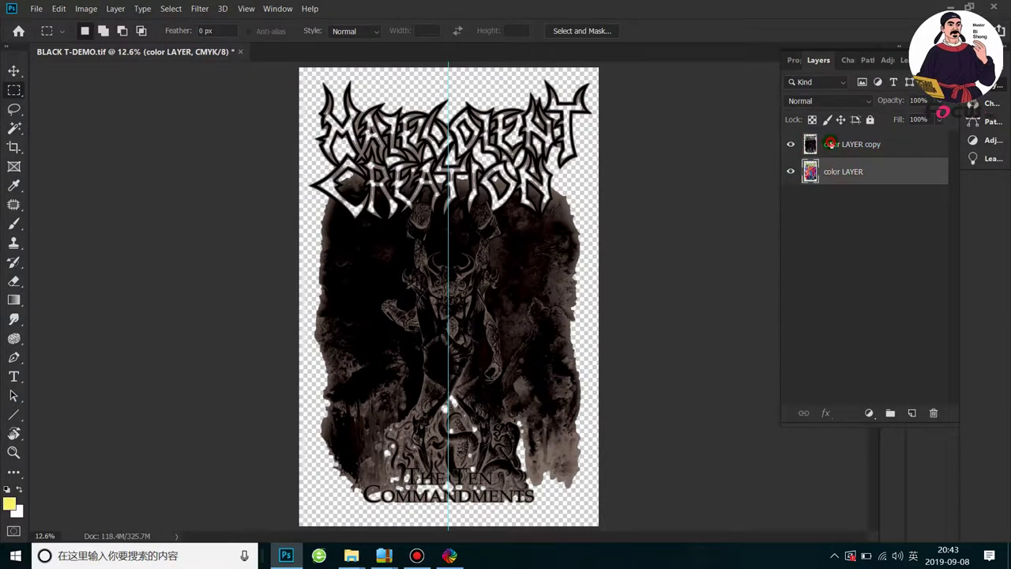
left_click(833, 145)
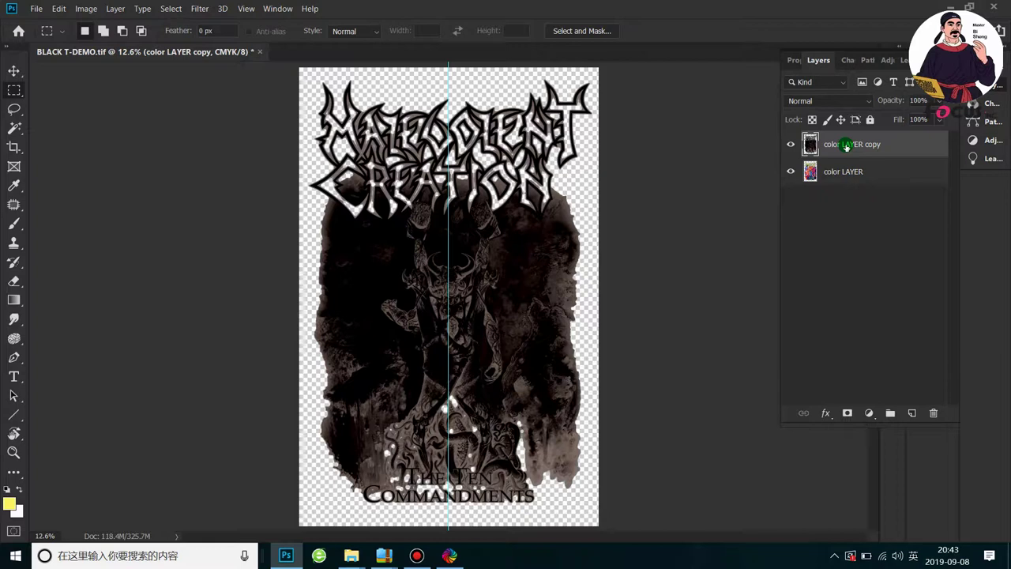
right_click(846, 145)
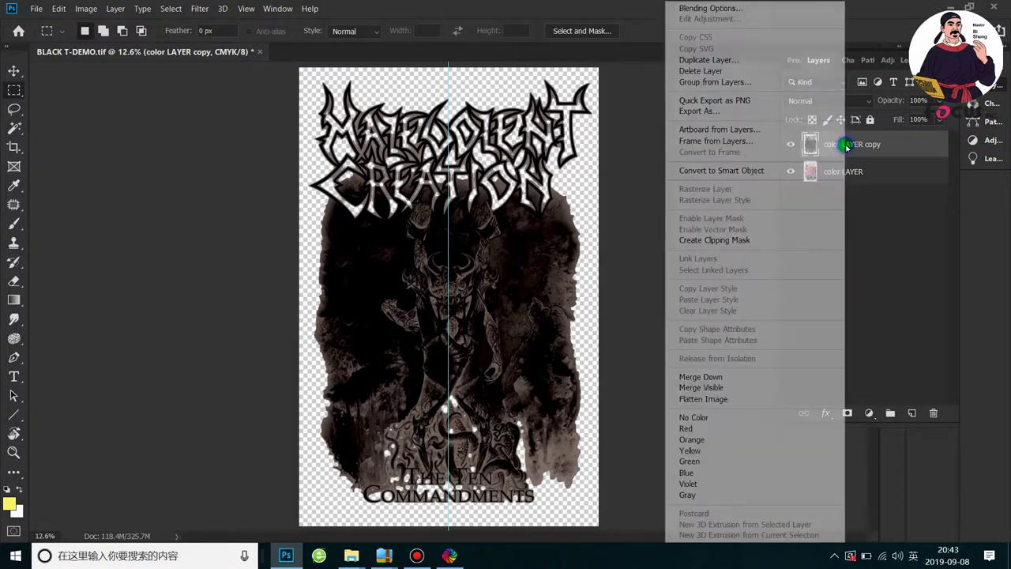
left_click(716, 71)
left_click(467, 220)
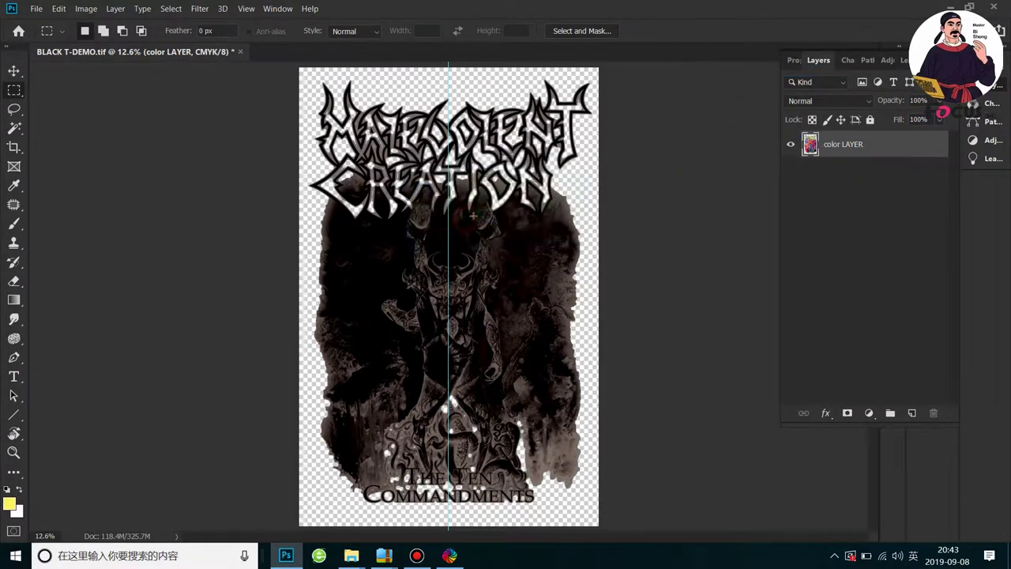
Step: Check the color LAYER artwork with White spot chanel overlaid and hidden
left_click(789, 145)
left_click(789, 145)
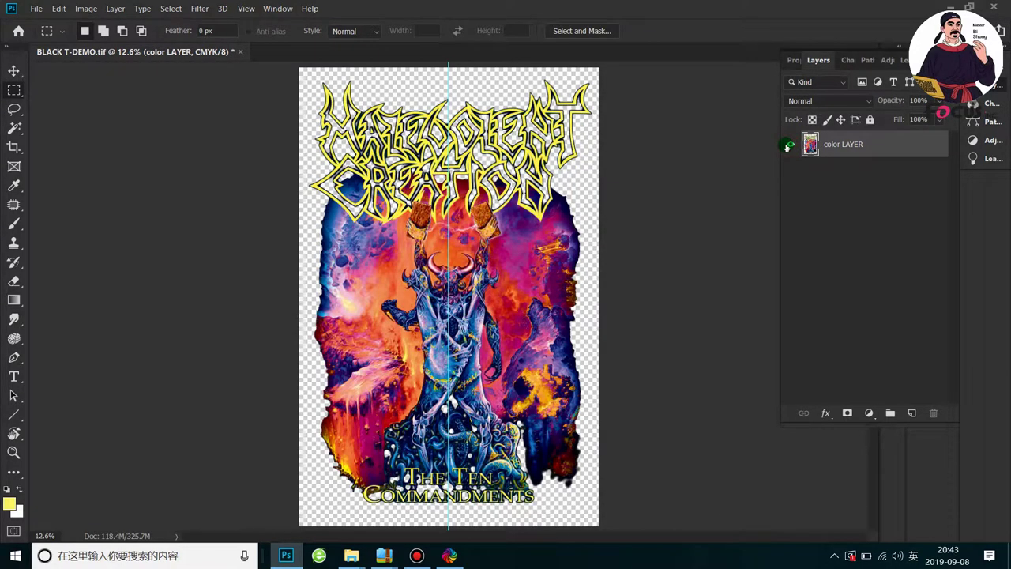
left_click(845, 61)
left_click(789, 207)
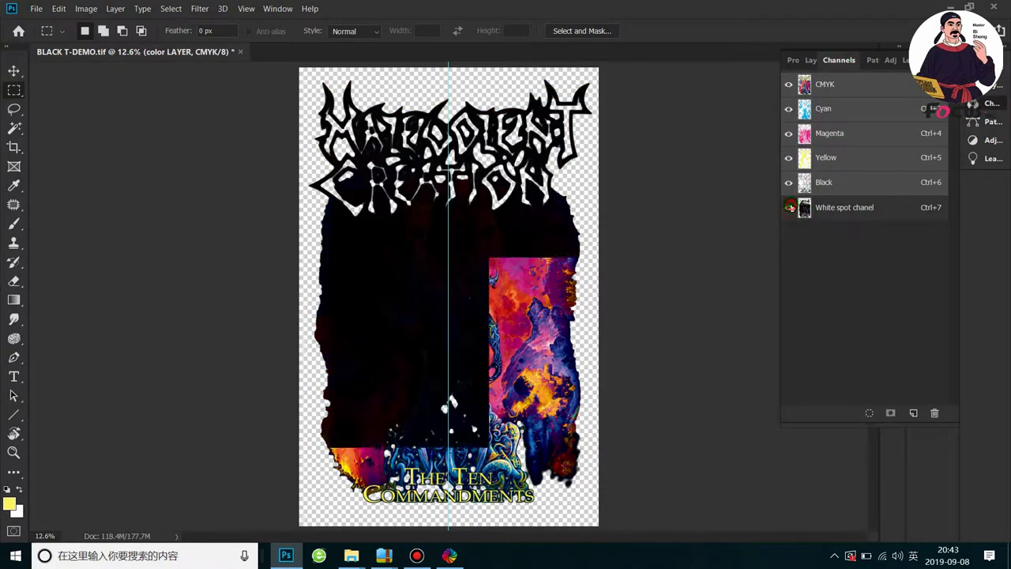
left_click(824, 207)
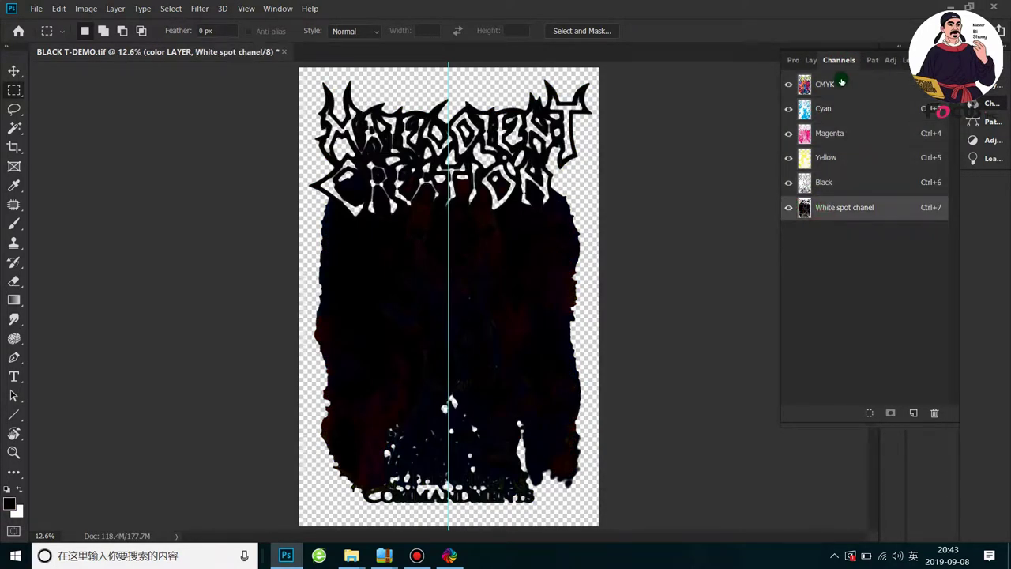
left_click(789, 207)
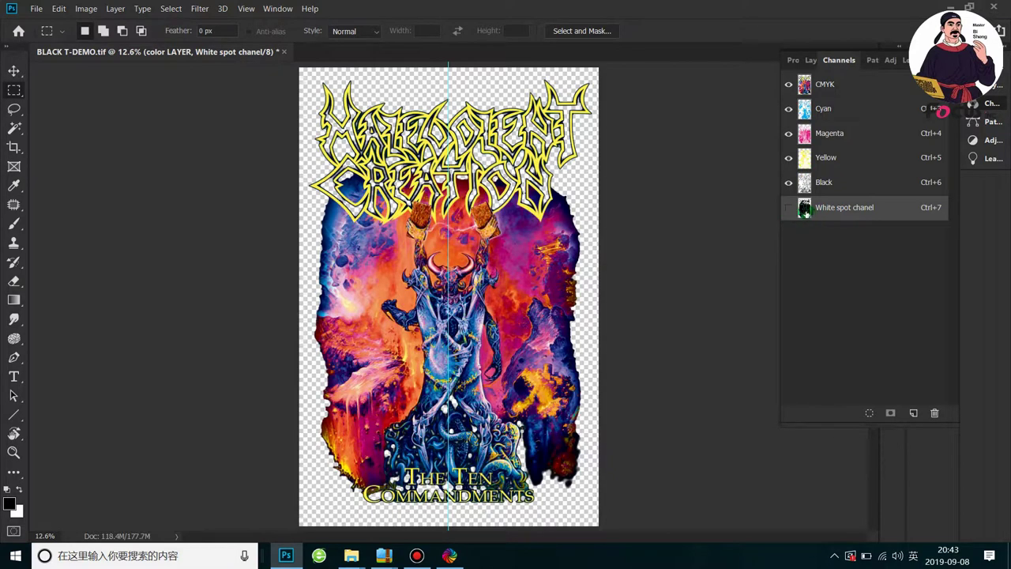
Step: Inspect the Cyan, Magenta, Yellow, Black and White spot chanel plates individually, finishing on White spot chanel
left_click(826, 208)
left_click_drag(789, 108, 799, 146)
left_click(788, 84)
left_click_drag(789, 183, 800, 130)
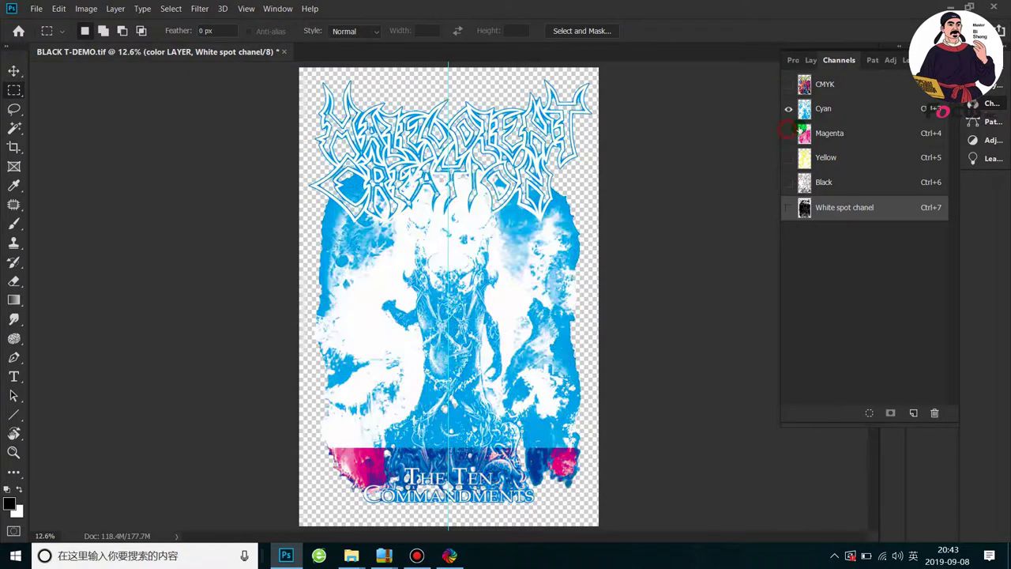
left_click(788, 108)
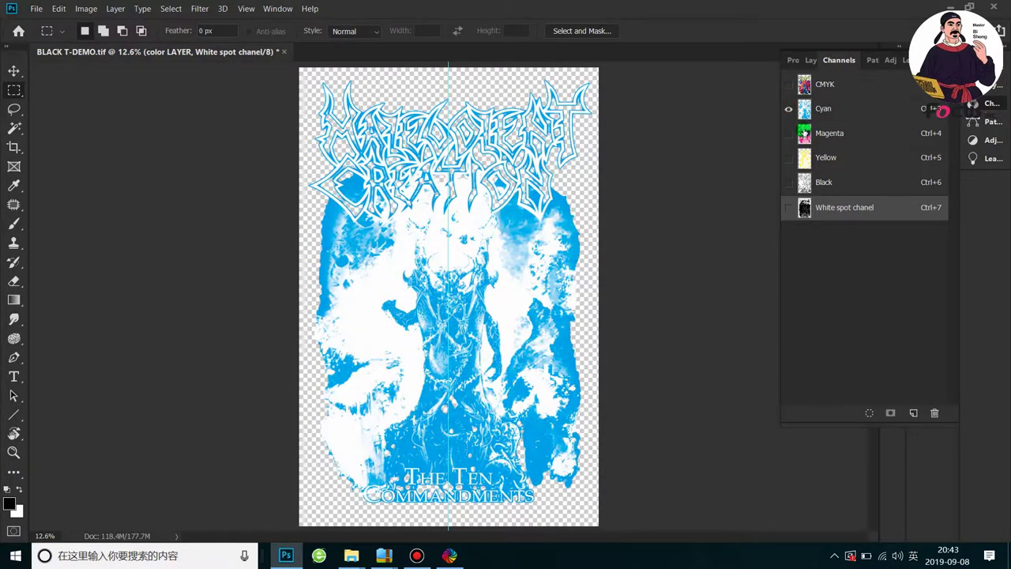
left_click(806, 132)
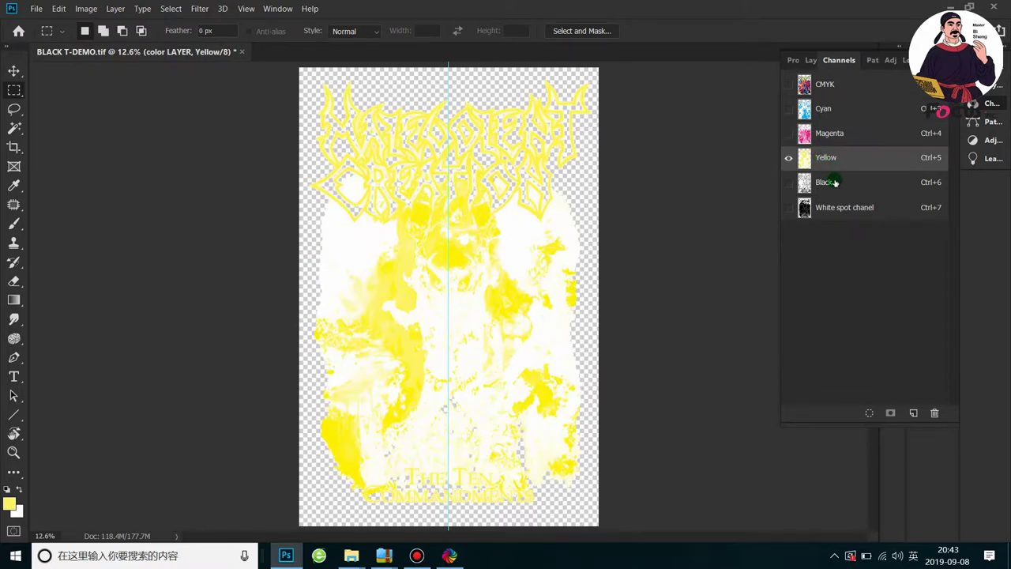
left_click(835, 183)
left_click(822, 207)
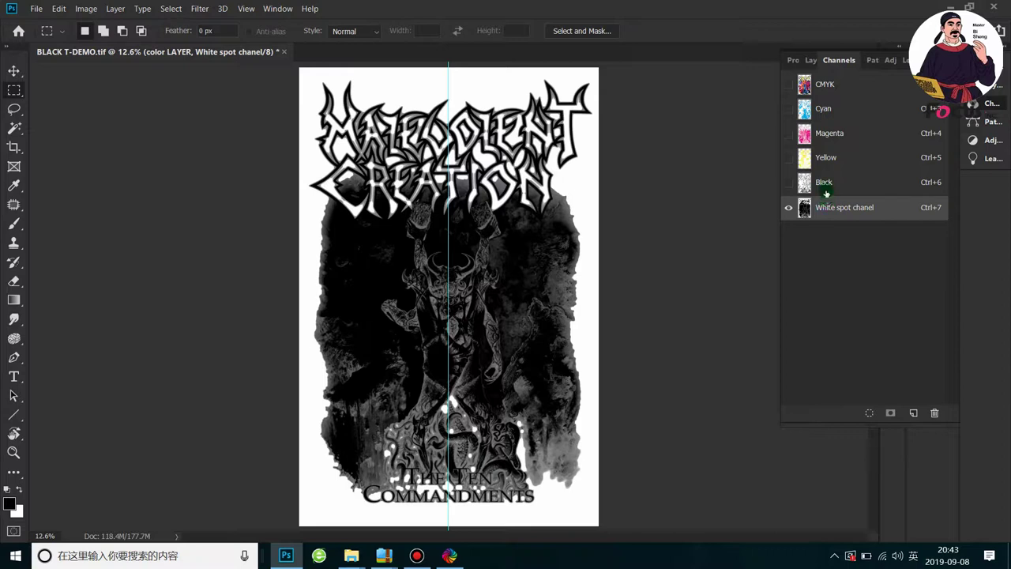
Step: Compare White spot chanel with and without the CMYK composite, and examine its grayscale edges beside the background rocks
left_click(790, 84)
left_click(789, 83)
left_click(790, 83)
left_click(792, 86)
left_click(790, 85)
left_click(791, 84)
scroll(512, 195, "up", 1)
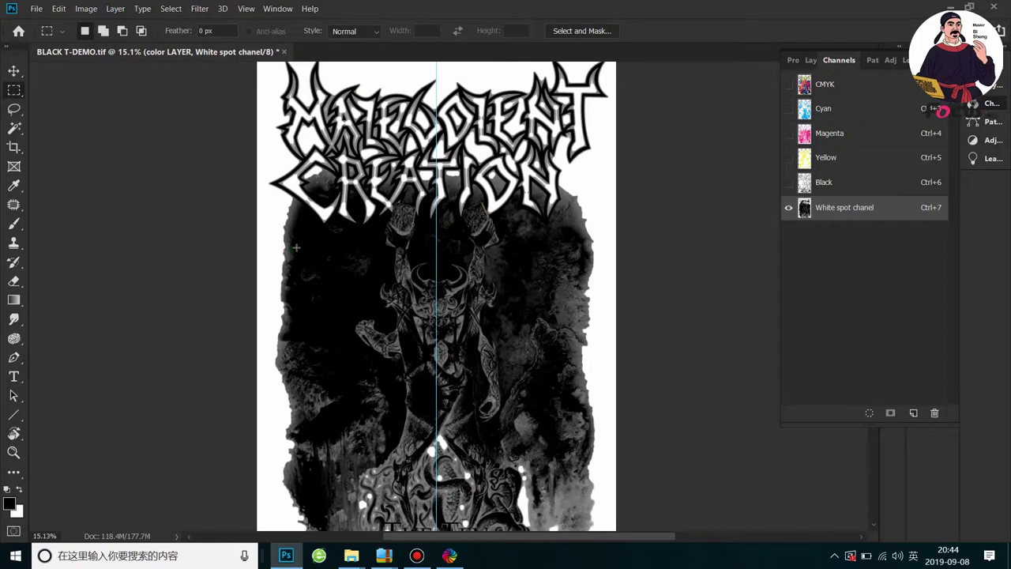
scroll(296, 247, "up", 5)
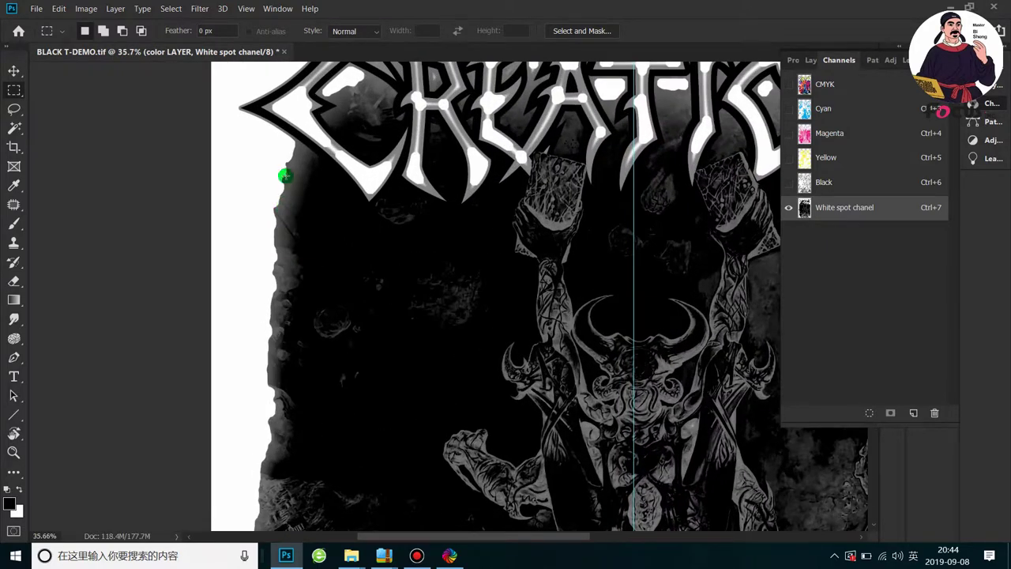
scroll(264, 253, "down", 2)
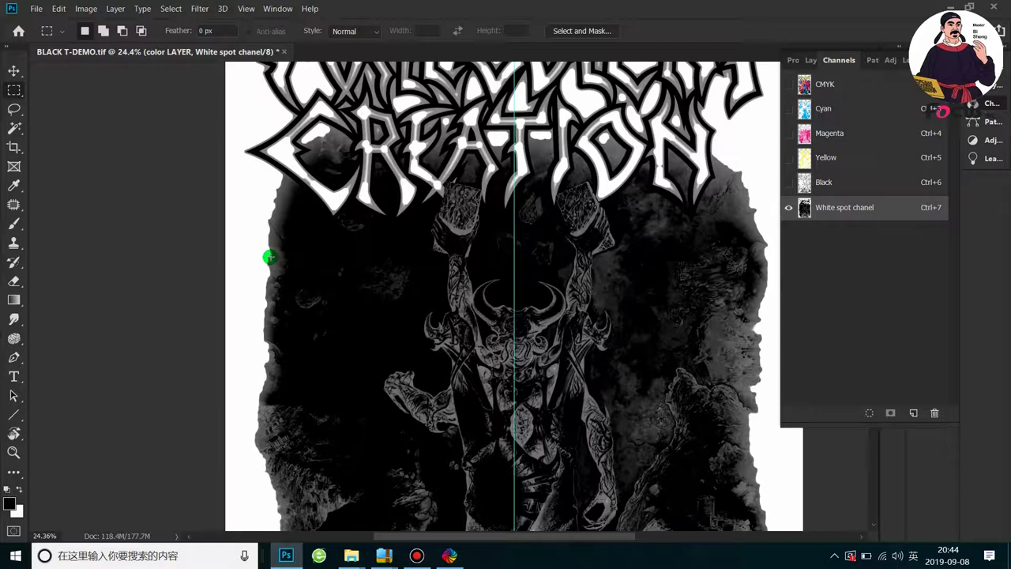
scroll(269, 257, "down", 3)
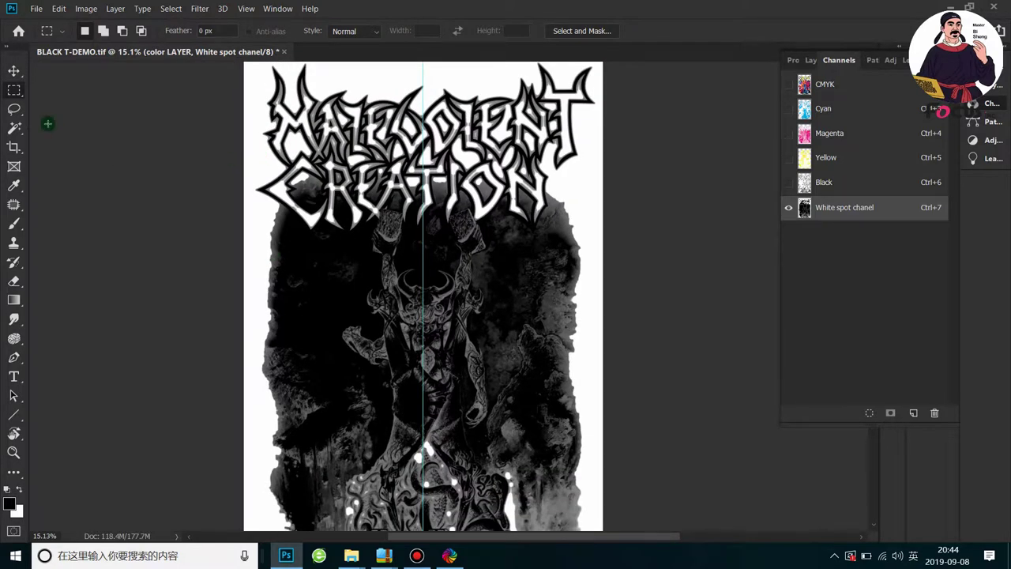
Step: Select the white background surrounding the artwork in White spot chanel with the Magic Wand
left_click_drag(10, 130, 84, 144)
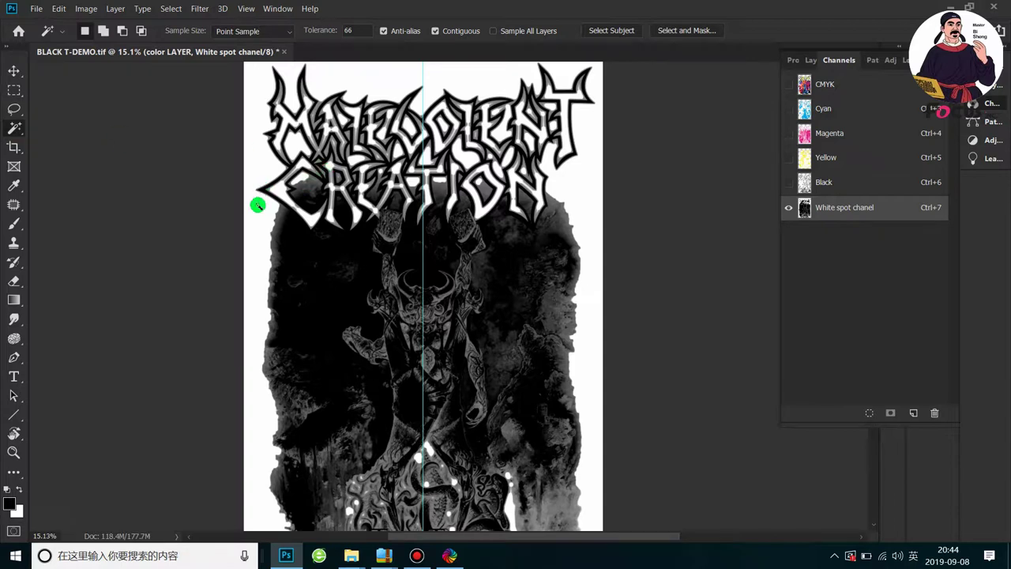
left_click(257, 210)
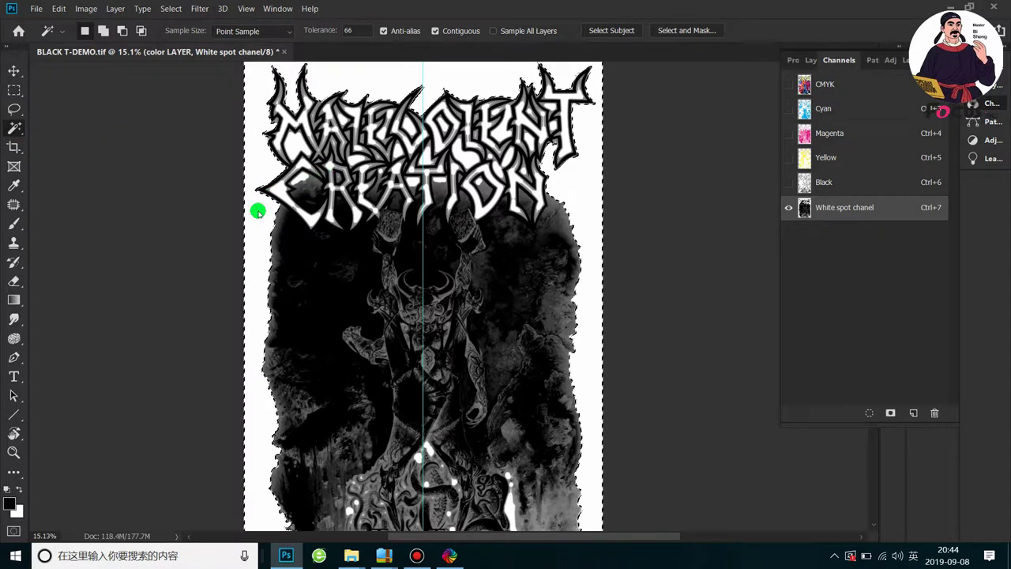
scroll(261, 213, "up", 5)
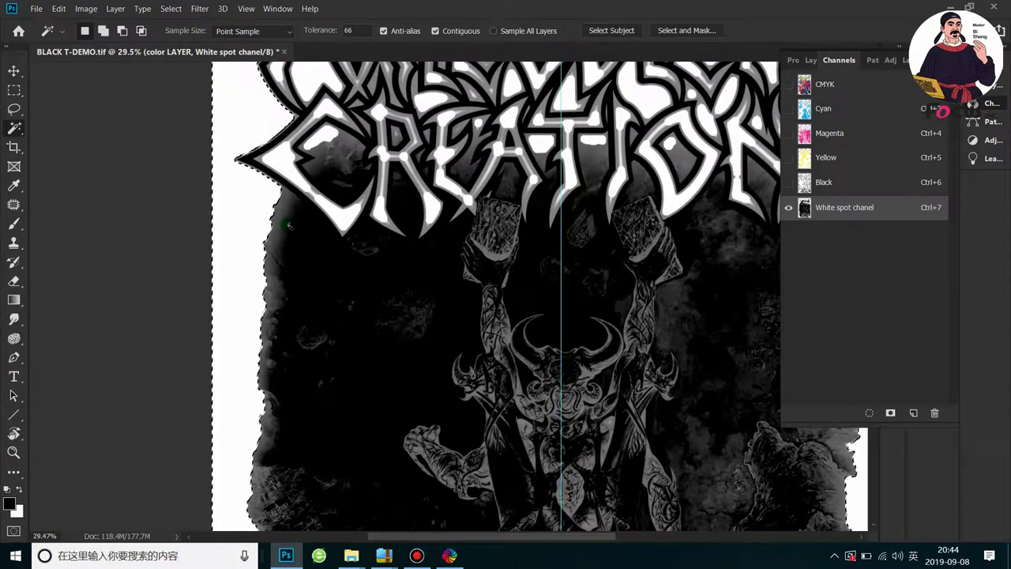
scroll(282, 226, "down", 3)
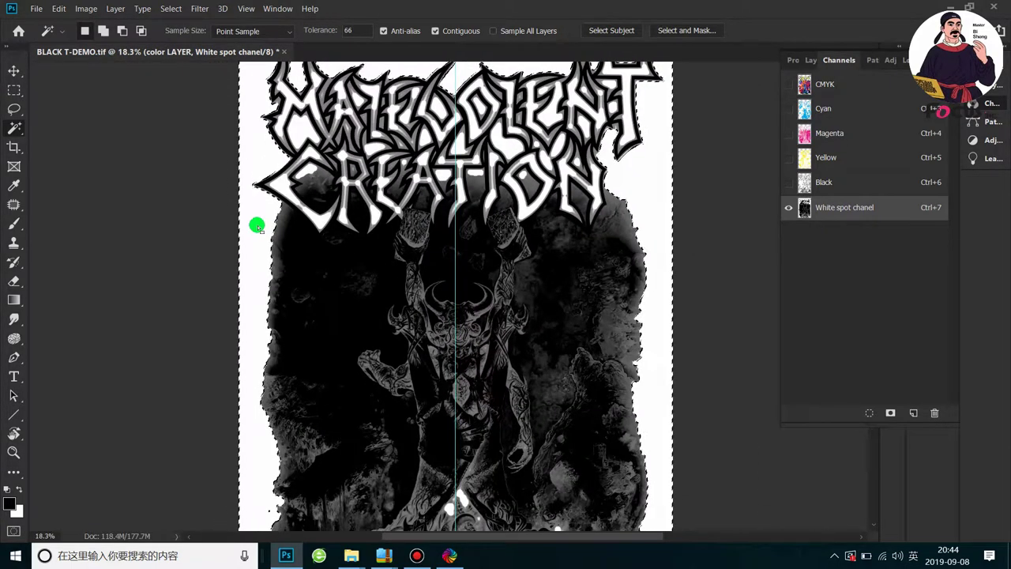
right_click(257, 227)
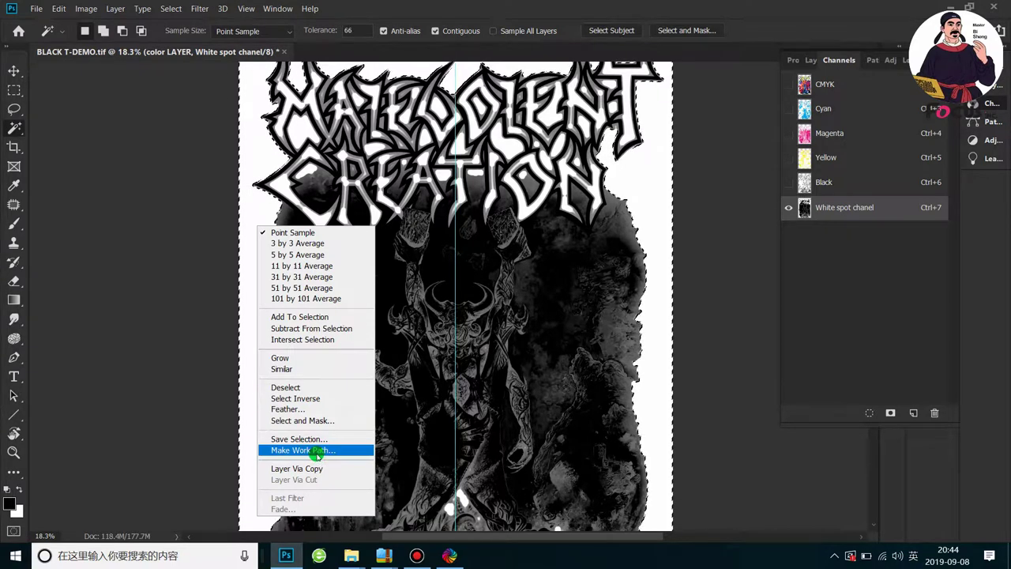
left_click(630, 306)
key("ctrl+0")
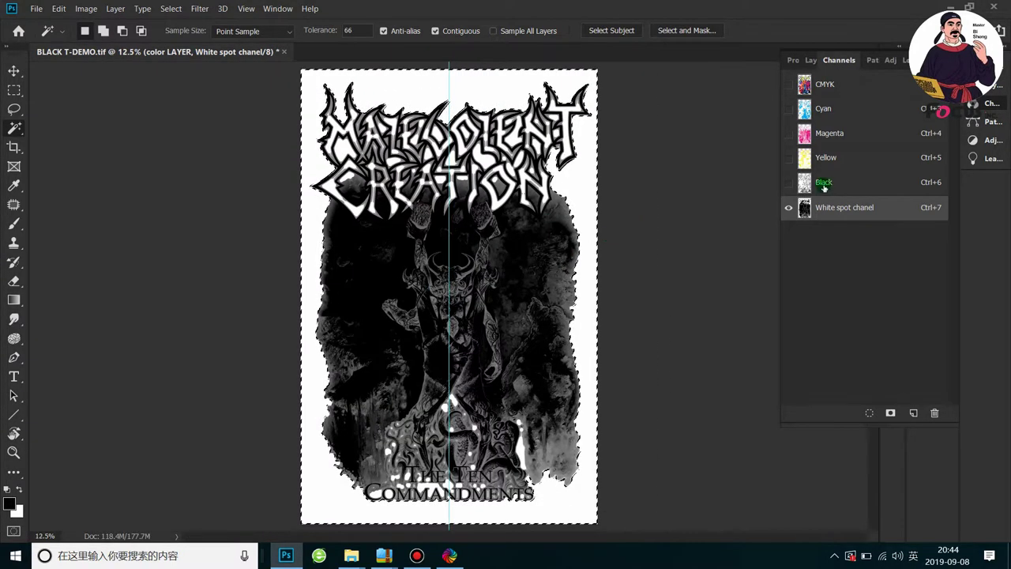
Step: Show the CMYK composite and make color LAYER active, keeping the background selection
left_click(787, 85)
left_click(811, 60)
left_click(847, 144)
scroll(578, 208, "up", 3)
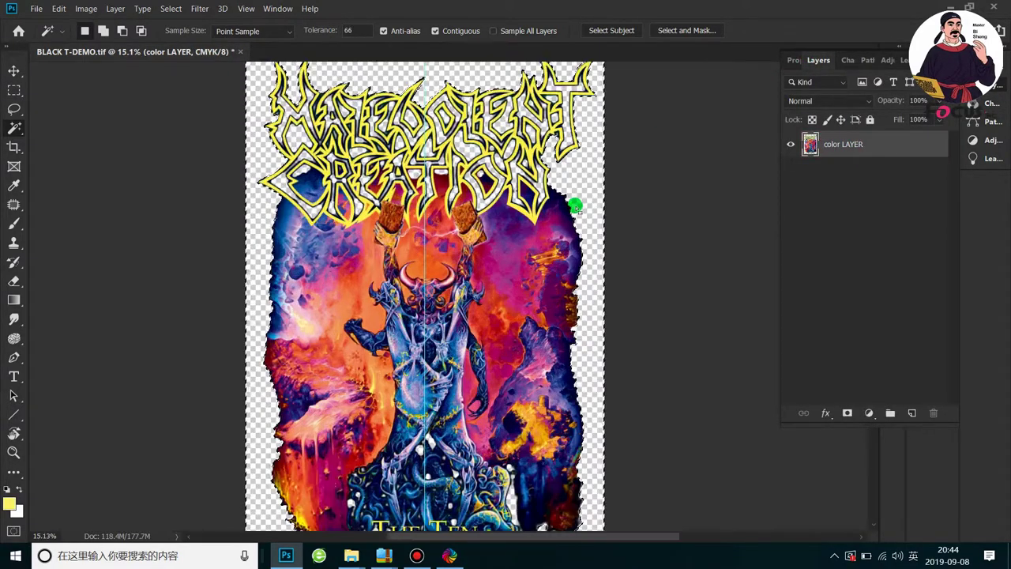
Step: Try feathering the background selection by 45 pixels and deleting the selected edge area from color LAYER
right_click(582, 184)
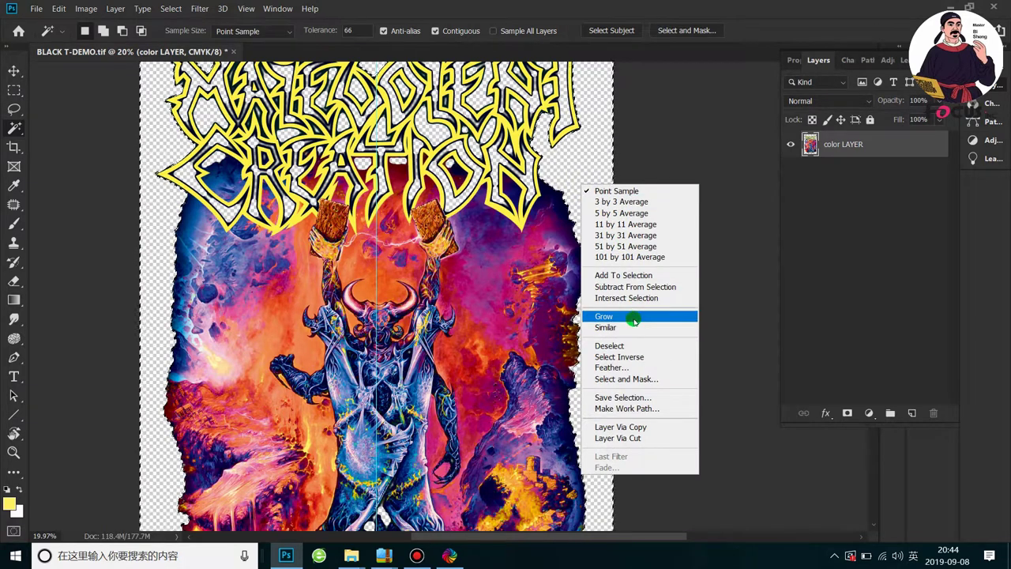
left_click(631, 367)
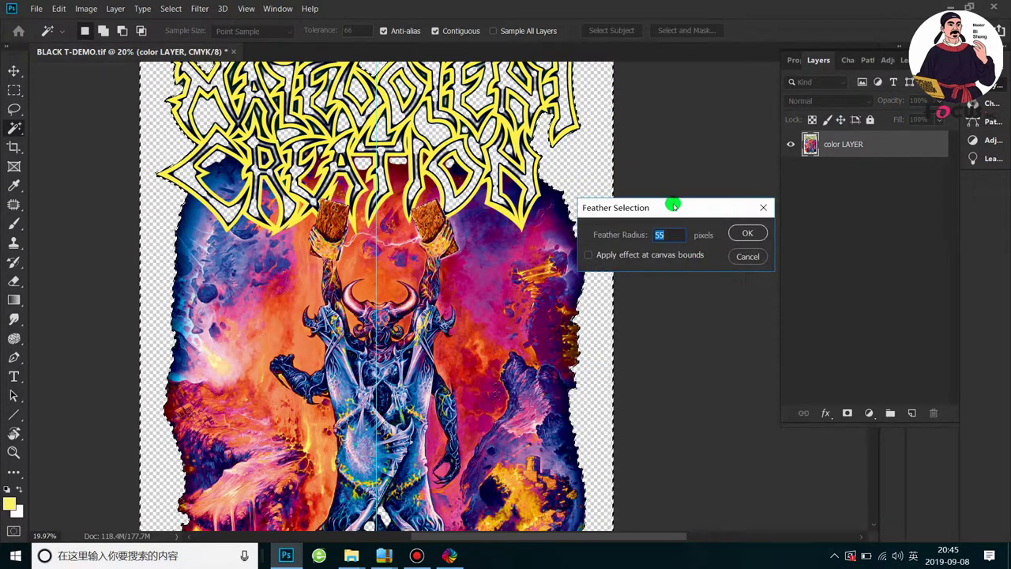
left_click_drag(672, 207, 617, 177)
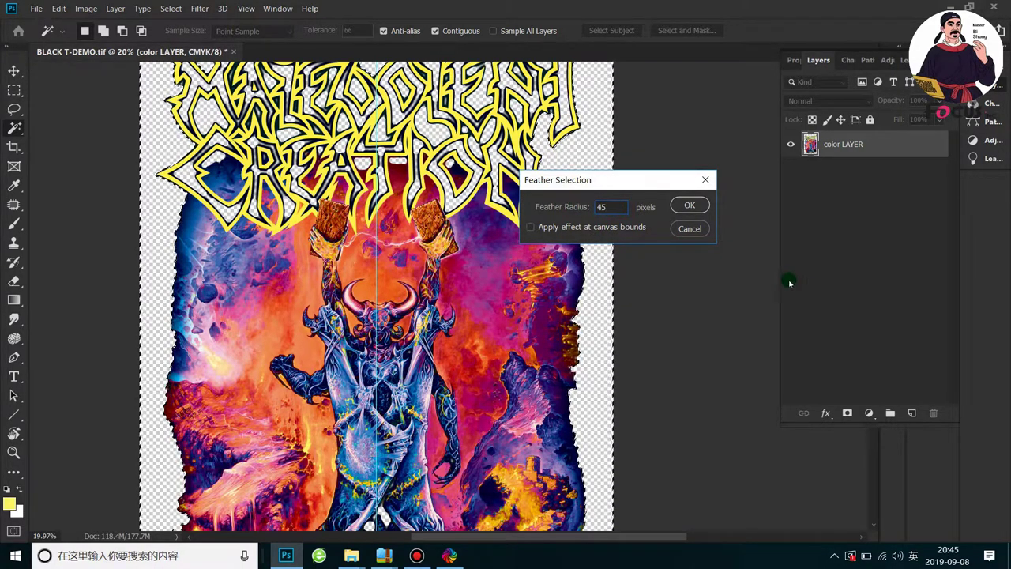
left_click(688, 206)
scroll(580, 199, "up", 2)
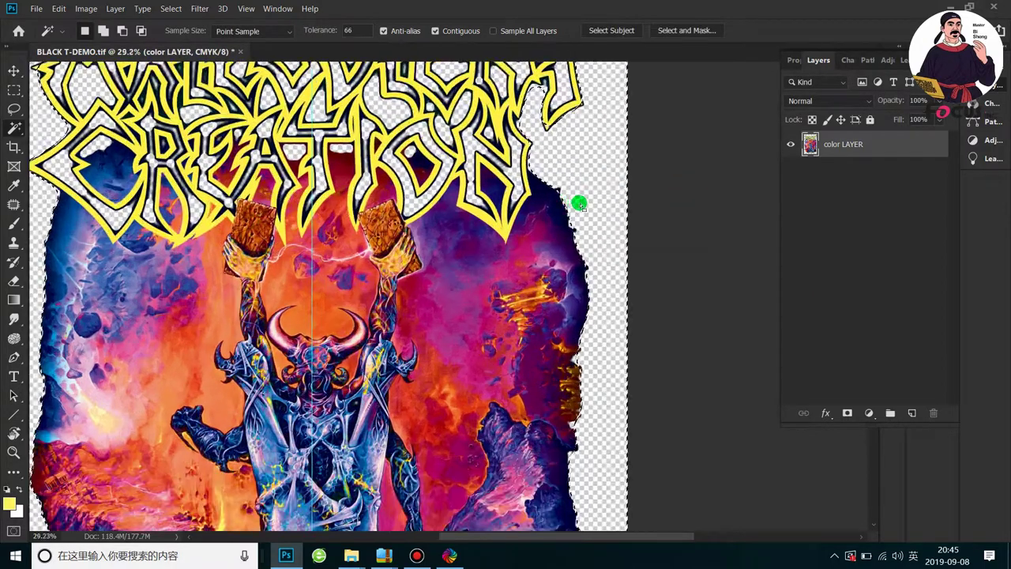
scroll(579, 205, "up", 4)
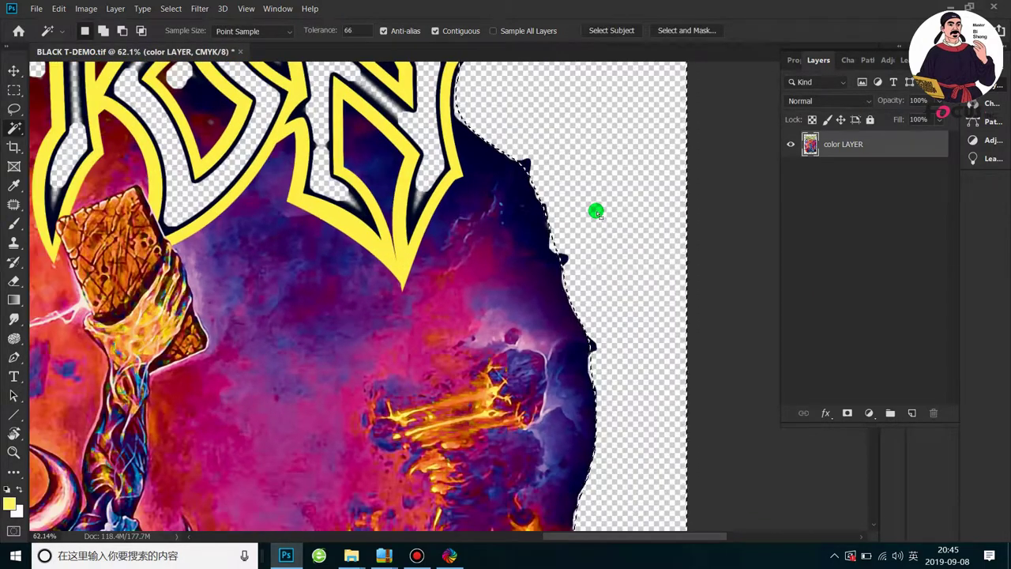
key("Delete")
key("Delete")
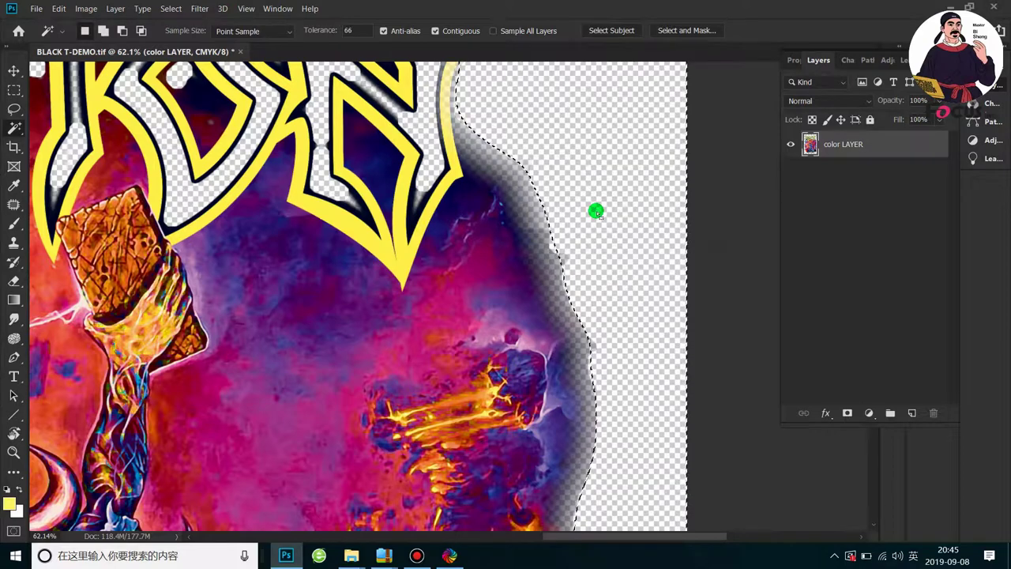
Step: Inspect how the feathered deletion affects the title lettering, the artwork's right edge and The Ten Commandments text
scroll(596, 211, "down", 4)
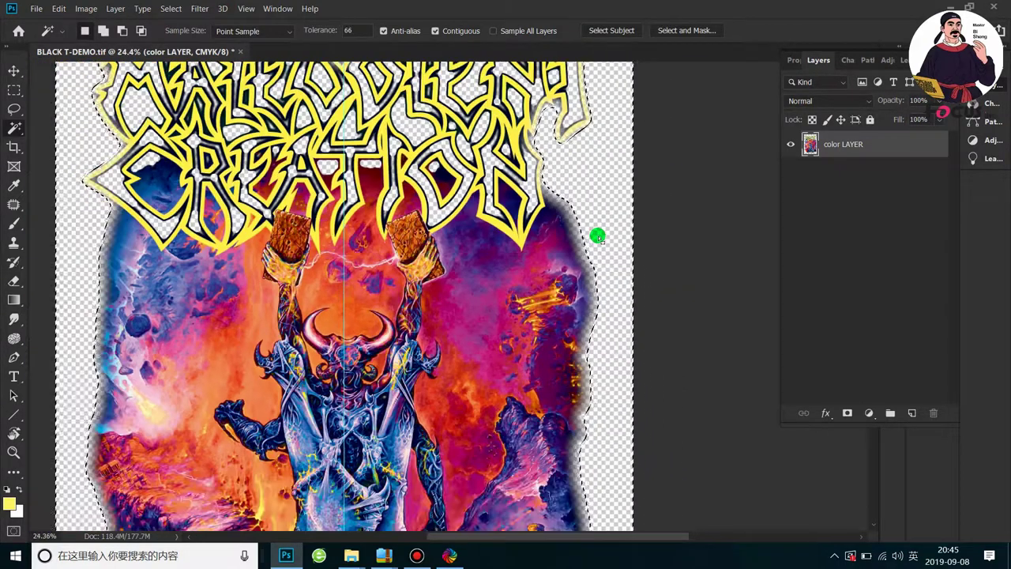
scroll(600, 169, "up", 4)
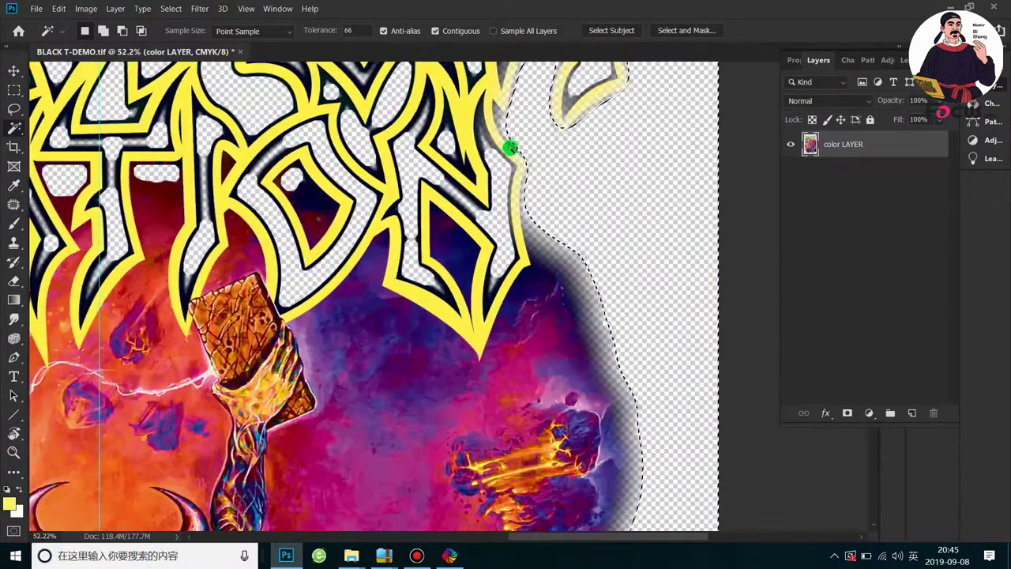
scroll(511, 148, "up", 2)
scroll(530, 166, "down", 3)
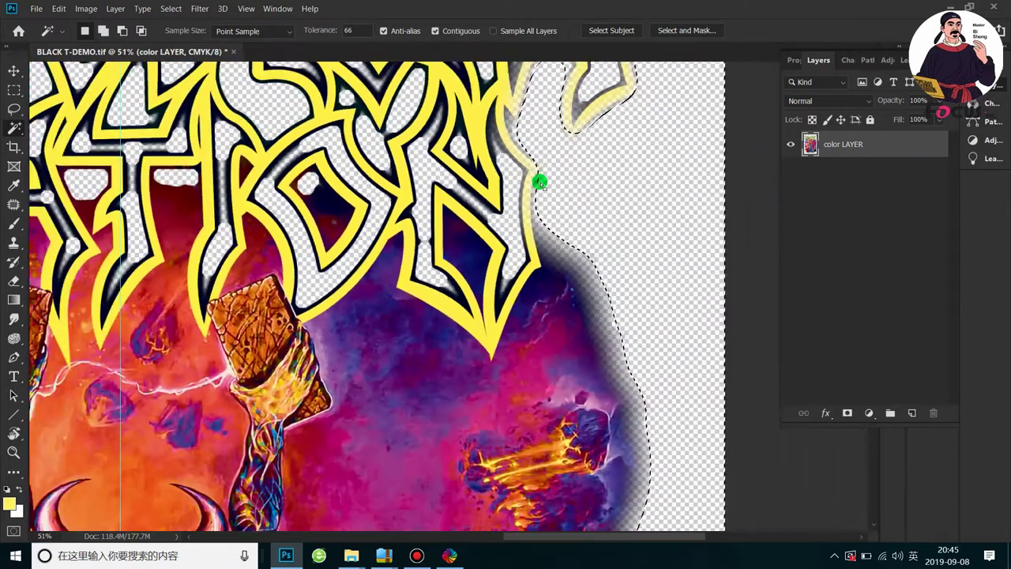
scroll(538, 182, "down", 6)
scroll(474, 379, "up", 4)
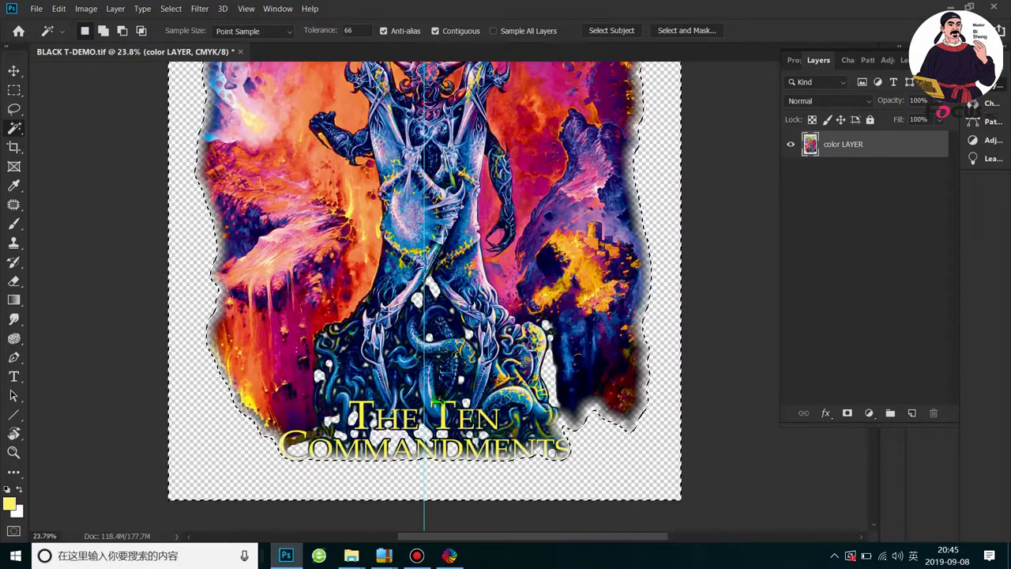
scroll(413, 422, "up", 3)
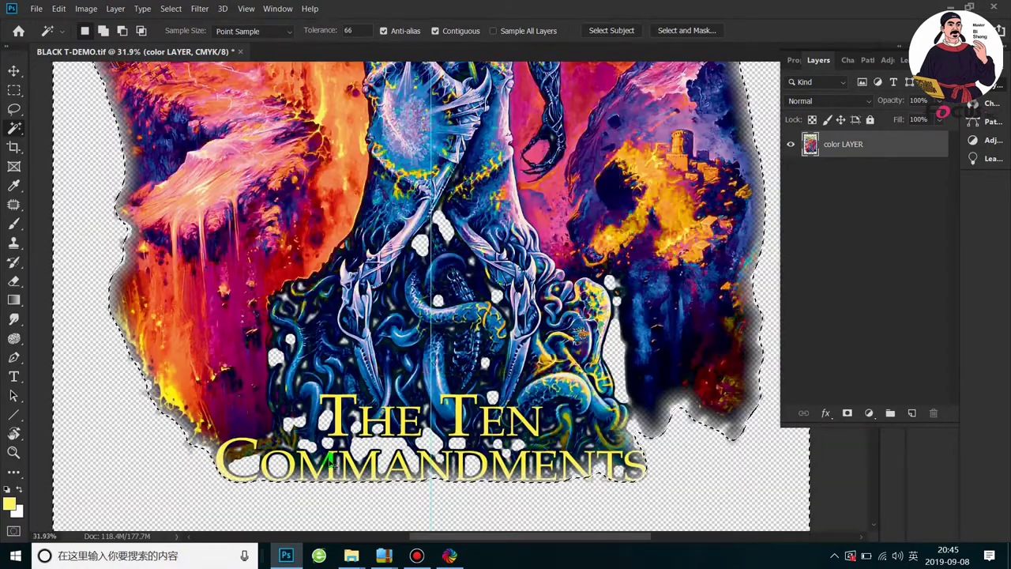
Step: Try the feathered deletion around color LAYER again with a feather radius of 45 pixels
right_click(600, 300)
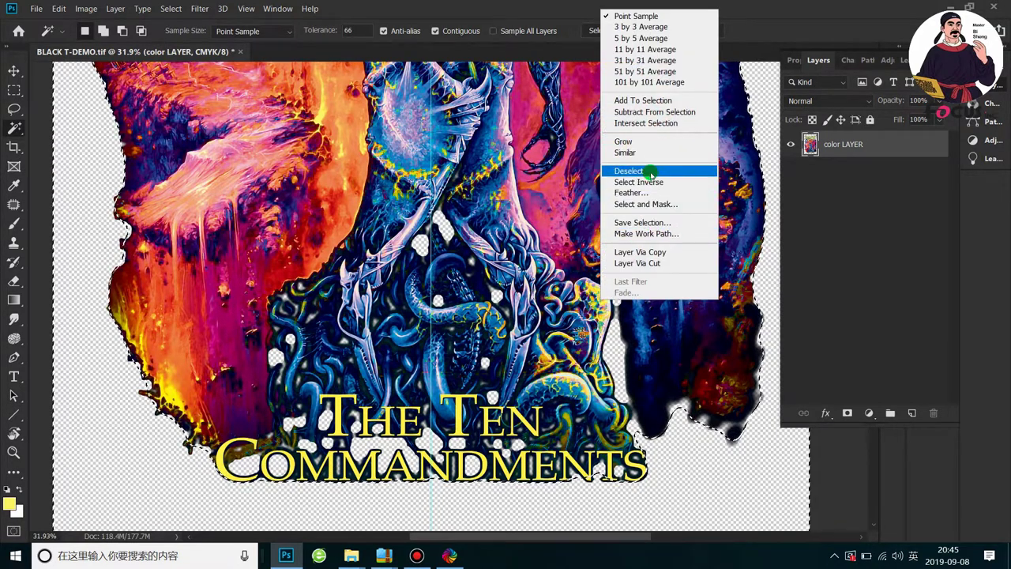
left_click(645, 194)
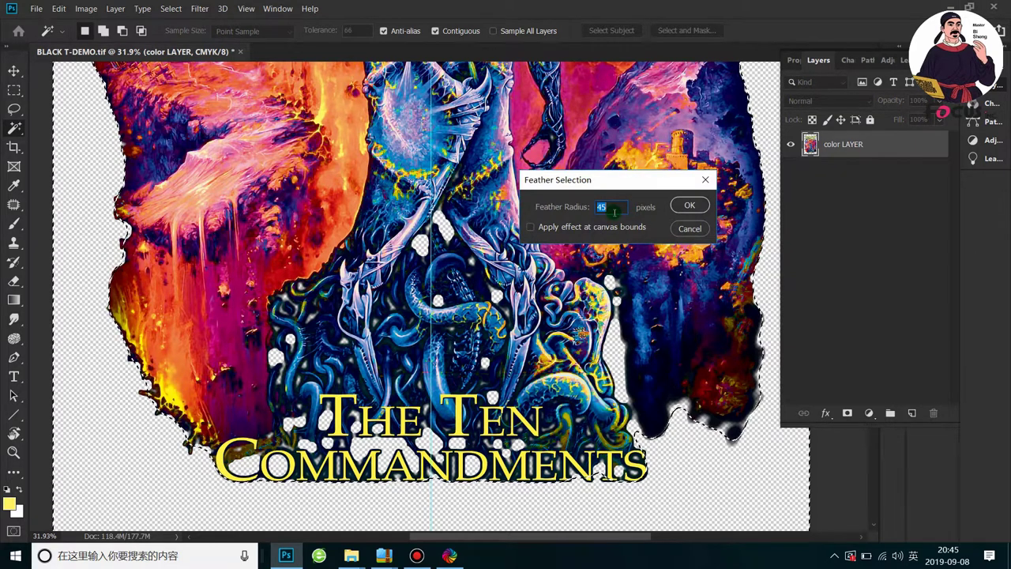
left_click(692, 205)
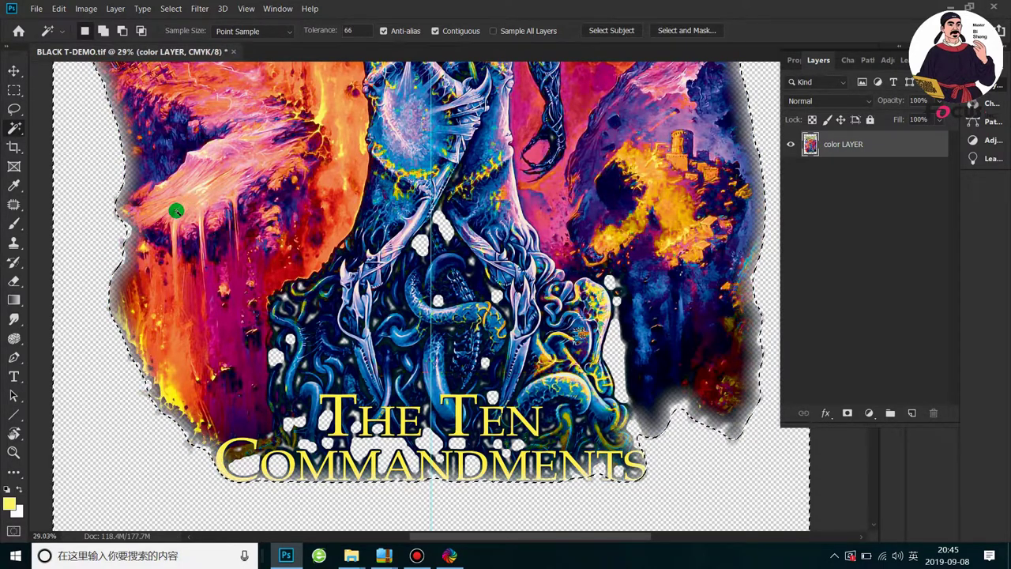
Step: Examine the fade along the castle side of the artwork and around the Malevolent Creation lettering
scroll(536, 251, "down", 3)
scroll(553, 181, "up", 5)
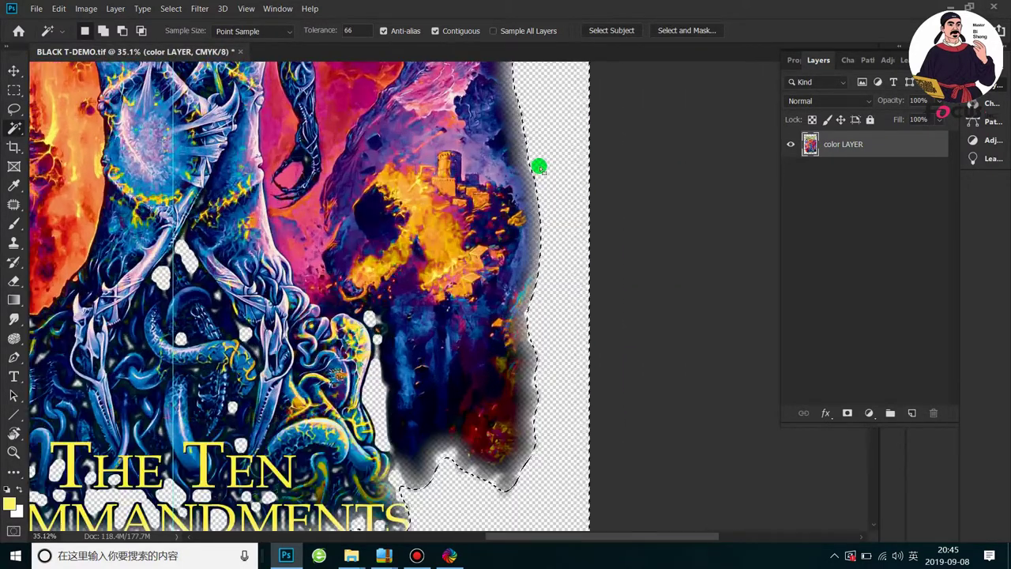
scroll(542, 163, "down", 1)
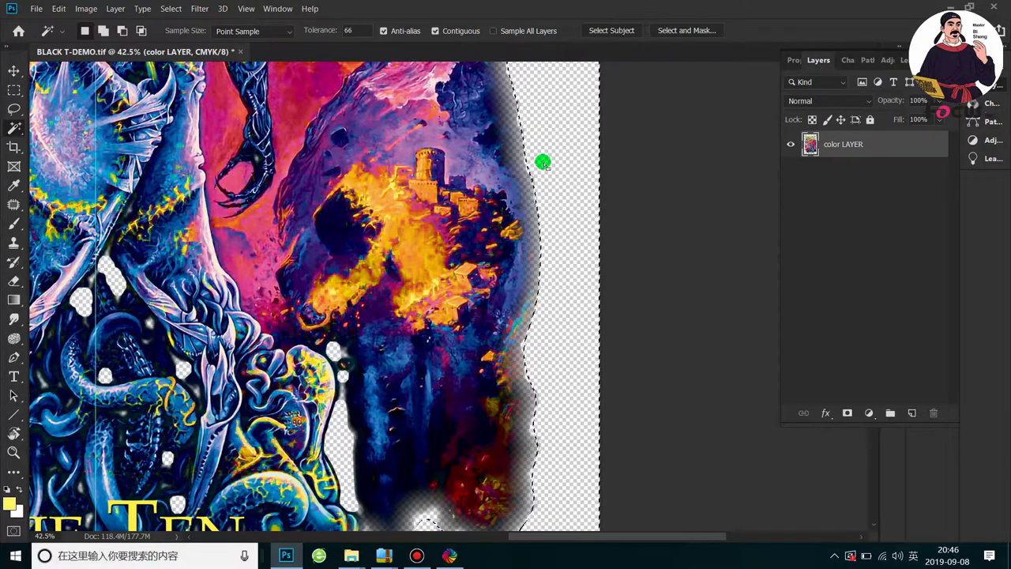
scroll(543, 163, "down", 6)
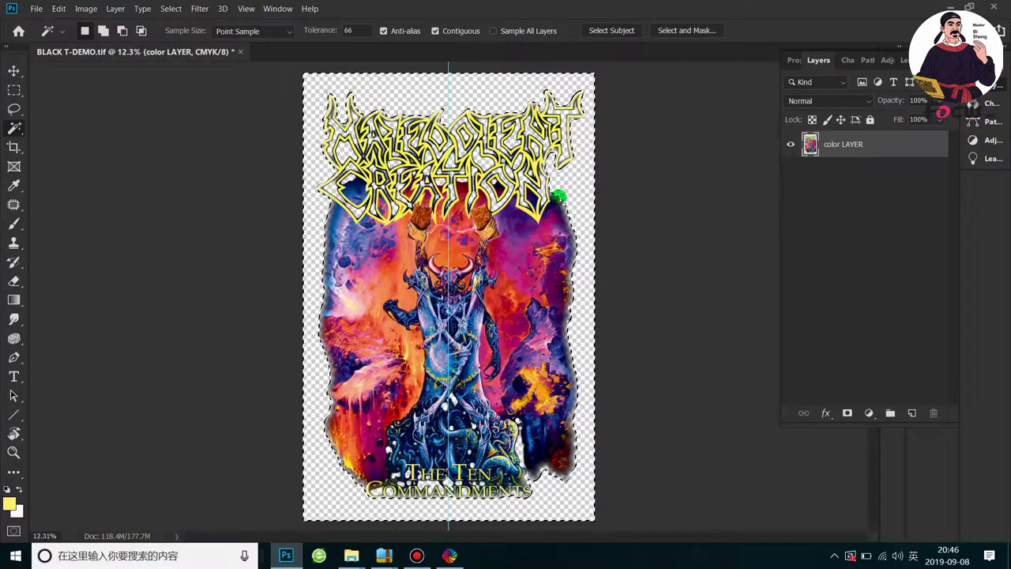
scroll(490, 153, "up", 1)
scroll(411, 108, "up", 1)
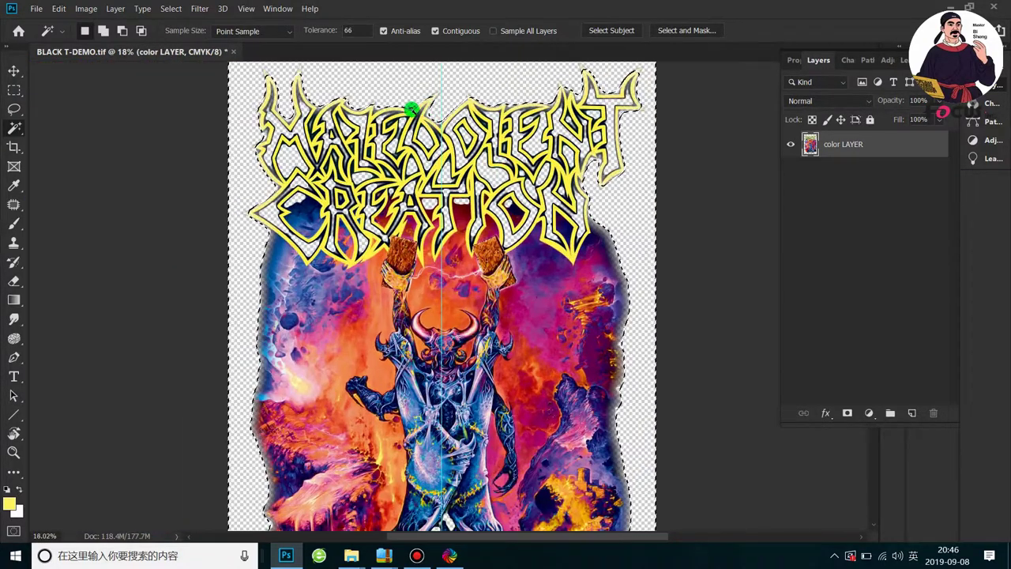
scroll(324, 146, "up", 1)
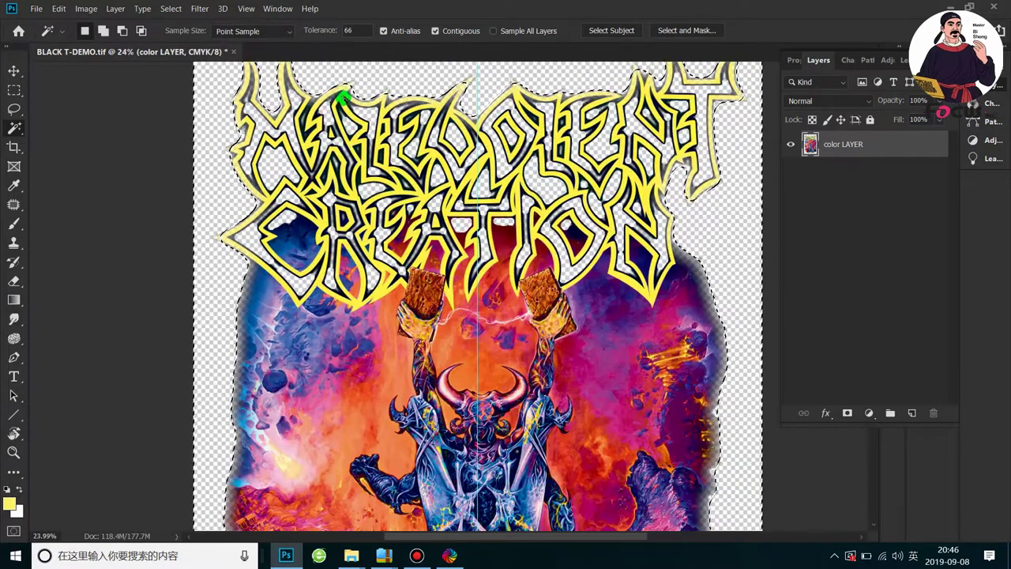
scroll(341, 96, "down", 1)
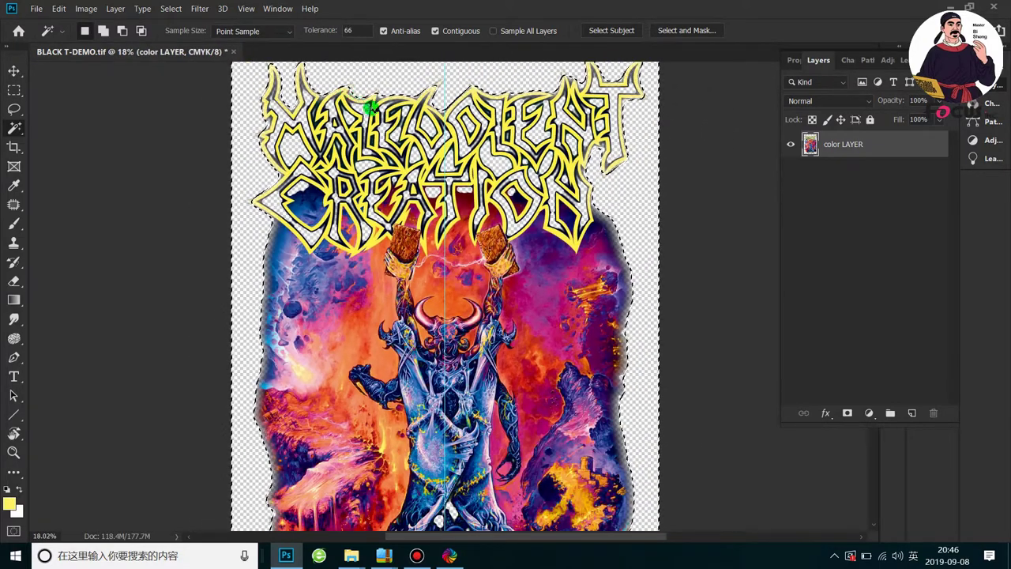
scroll(368, 105, "down", 1)
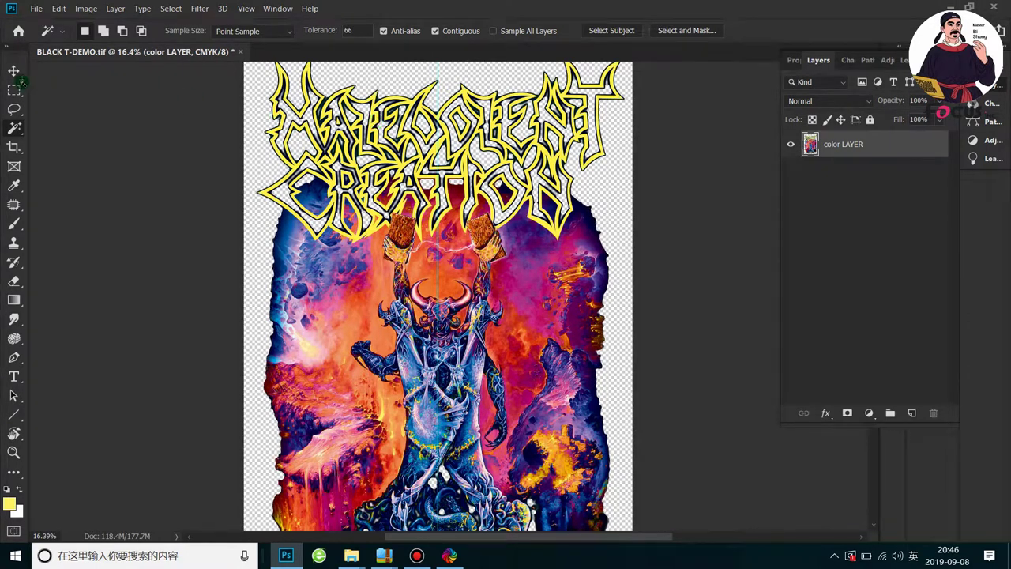
Step: Select the transparent background around the artwork on color LAYER with the Magic Wand
right_click(13, 128)
left_click(49, 141)
left_click(269, 164)
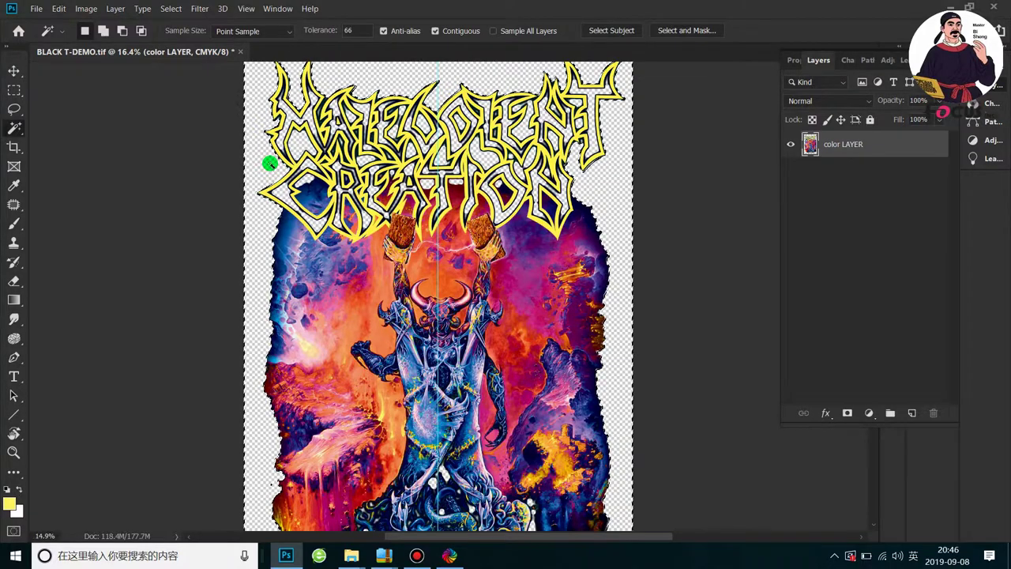
scroll(270, 164, "down", 3)
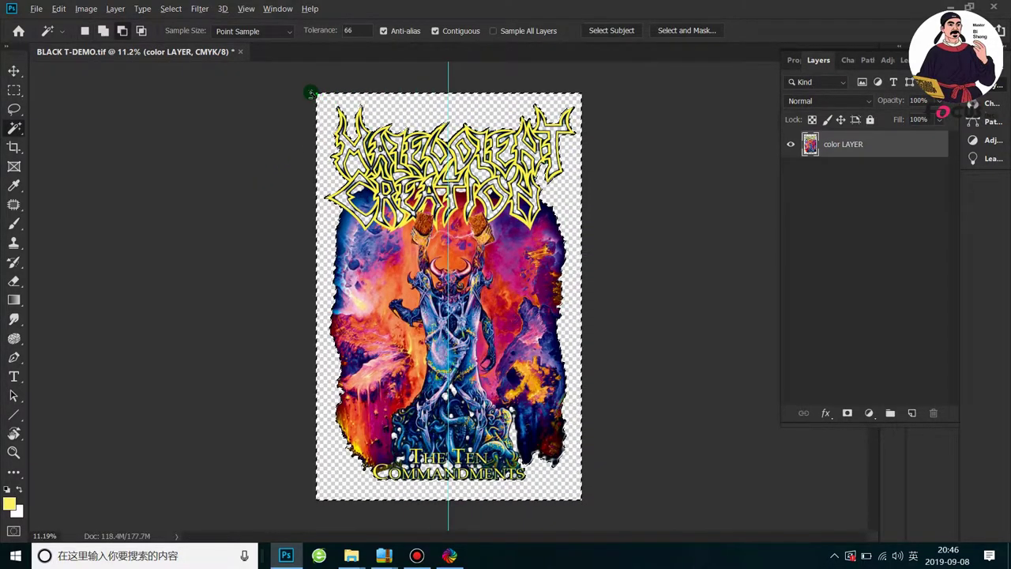
Step: Subtract the upper title lettering area and the strip along The Ten Commandments text from the selection with the Rectangular Marquee
left_click(13, 90)
left_click(55, 88)
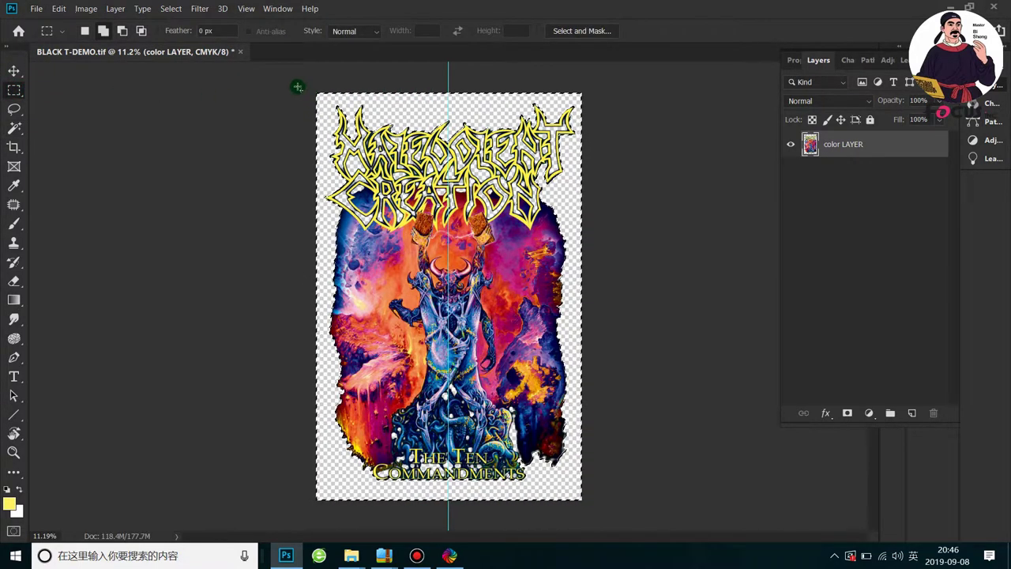
left_click_drag(412, 126, 606, 187)
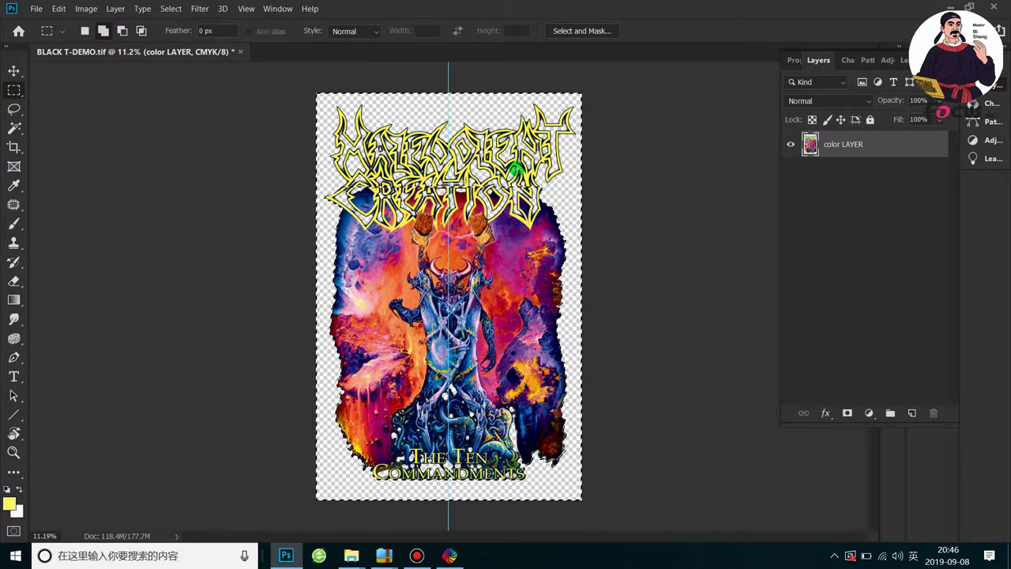
left_click_drag(292, 84, 613, 186)
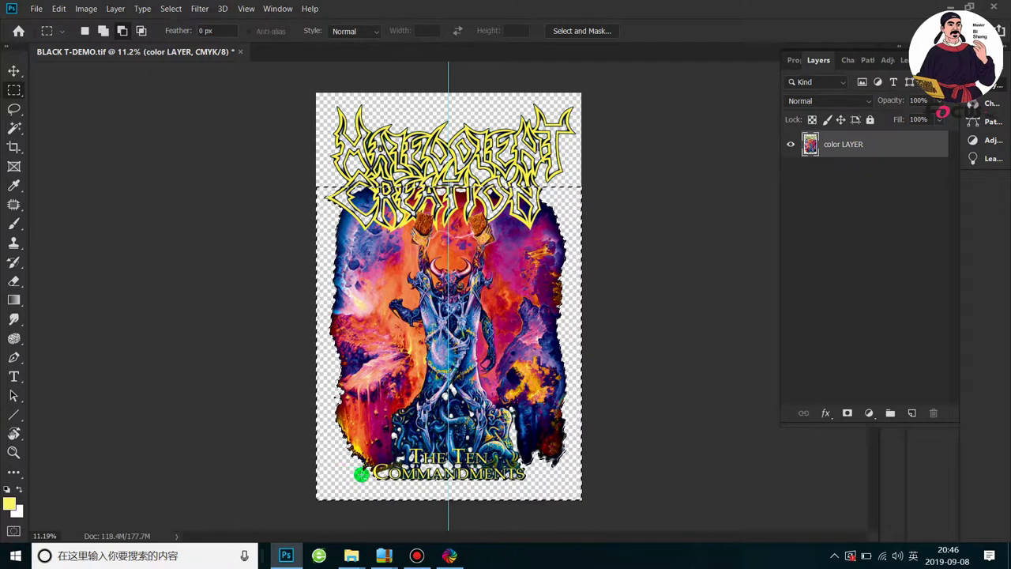
left_click_drag(572, 510, 603, 506)
left_click_drag(300, 473, 632, 512)
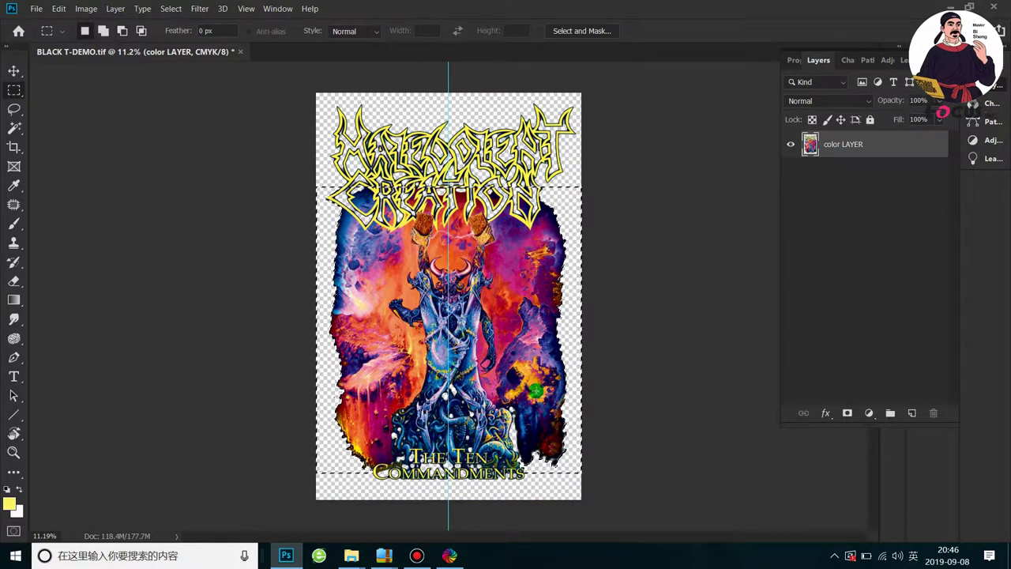
key("alt")
left_click_drag(338, 183, 541, 198)
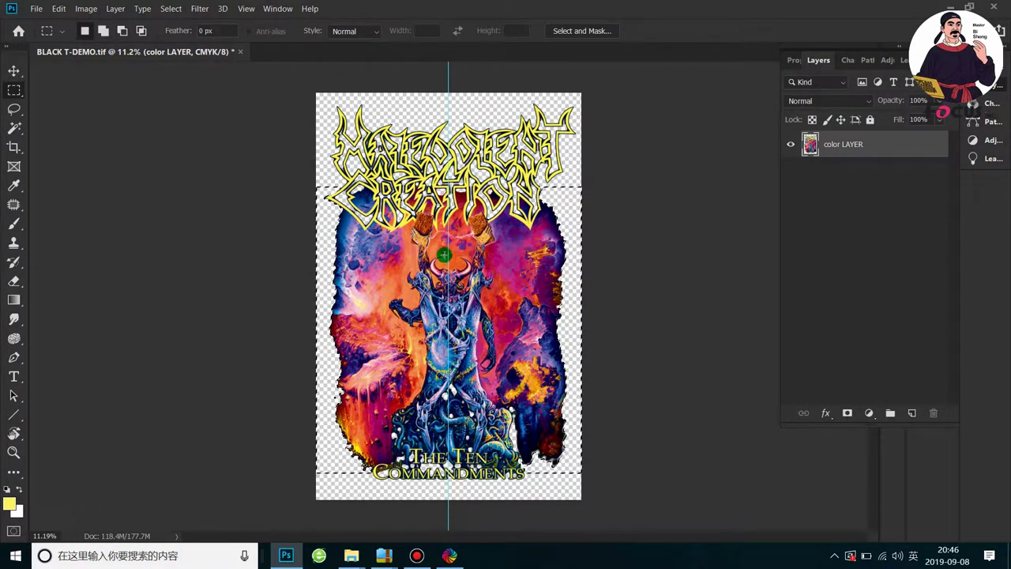
Step: Feather the trimmed background selection by 20 pixels
right_click(572, 275)
left_click(628, 273)
right_click(574, 283)
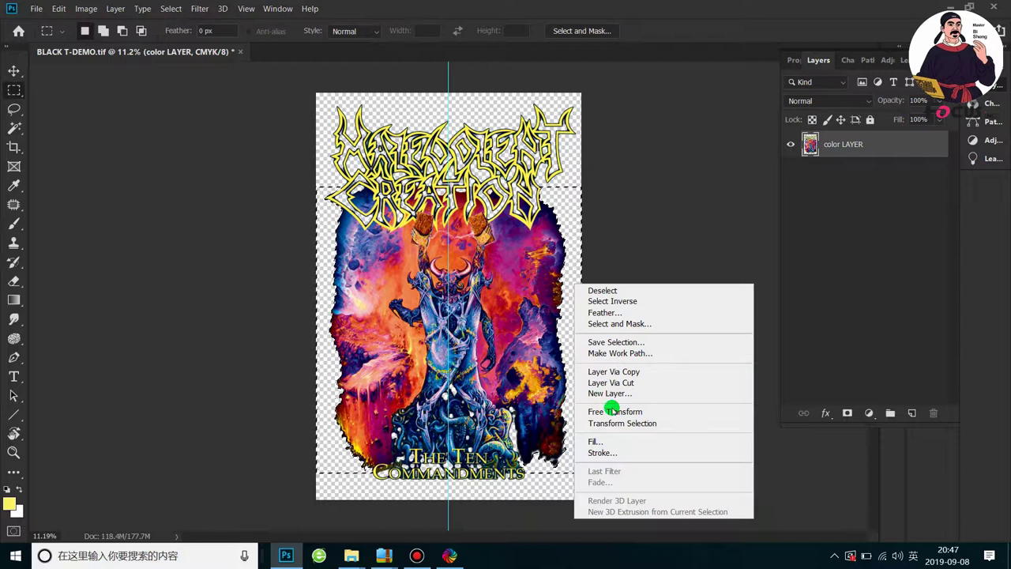
left_click(615, 313)
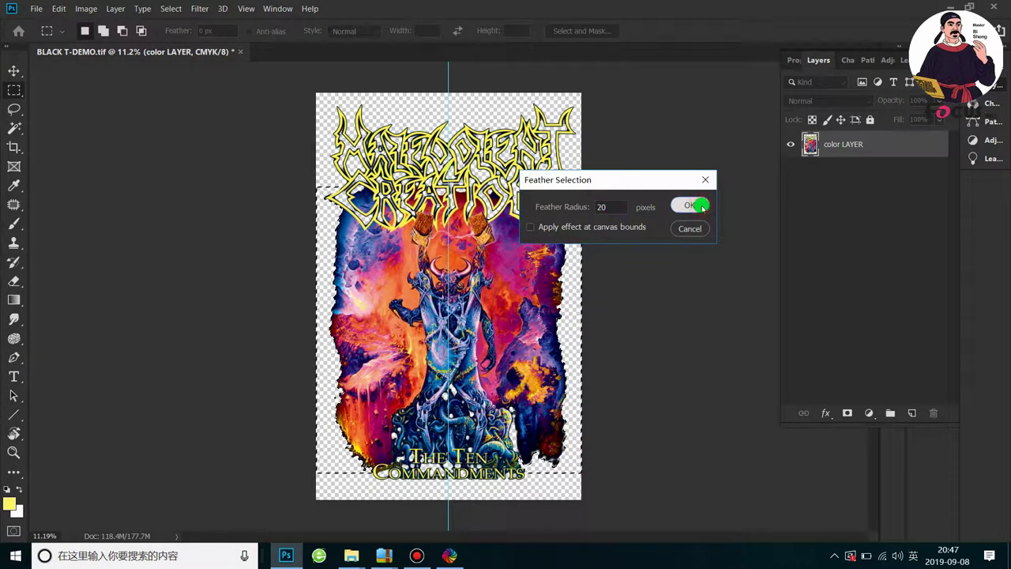
left_click_drag(691, 207, 646, 209)
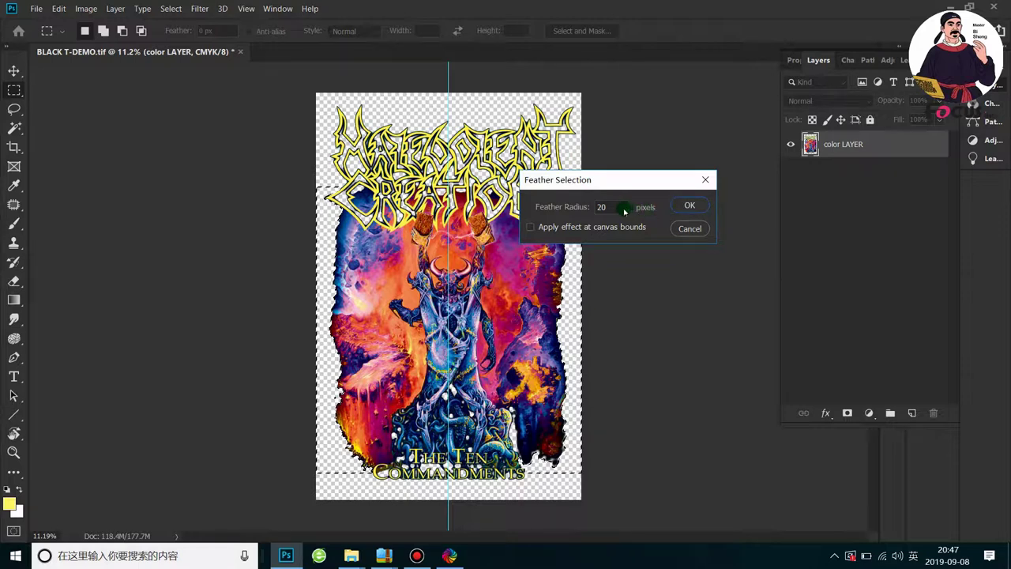
left_click(688, 205)
Step: Delete the feathered selection from color LAYER to soften the artwork's side edges, and check the fade up close and in full view
scroll(686, 202, "up", 10)
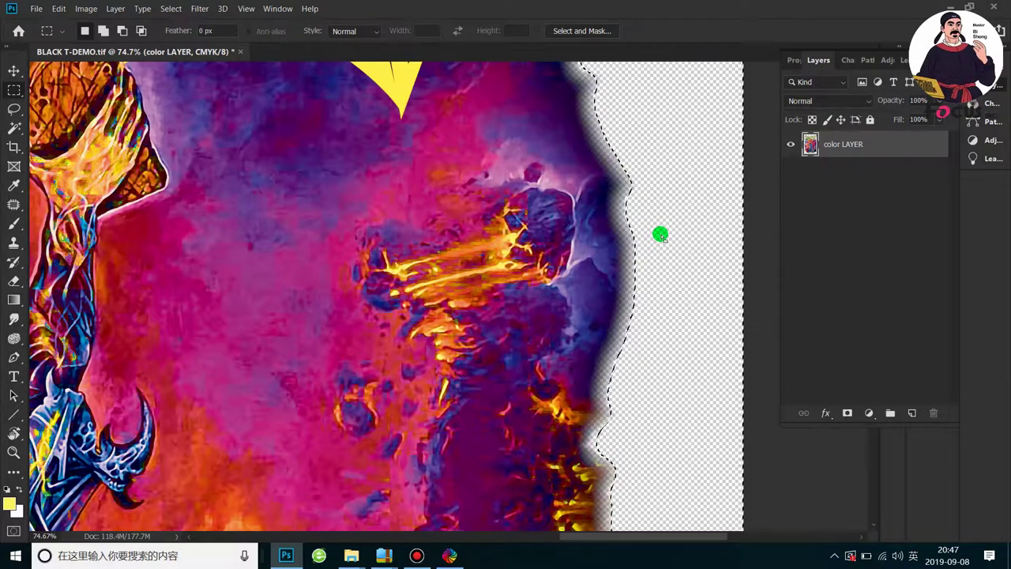
scroll(660, 235, "down", 4)
scroll(660, 235, "down", 1)
scroll(660, 235, "up", 3)
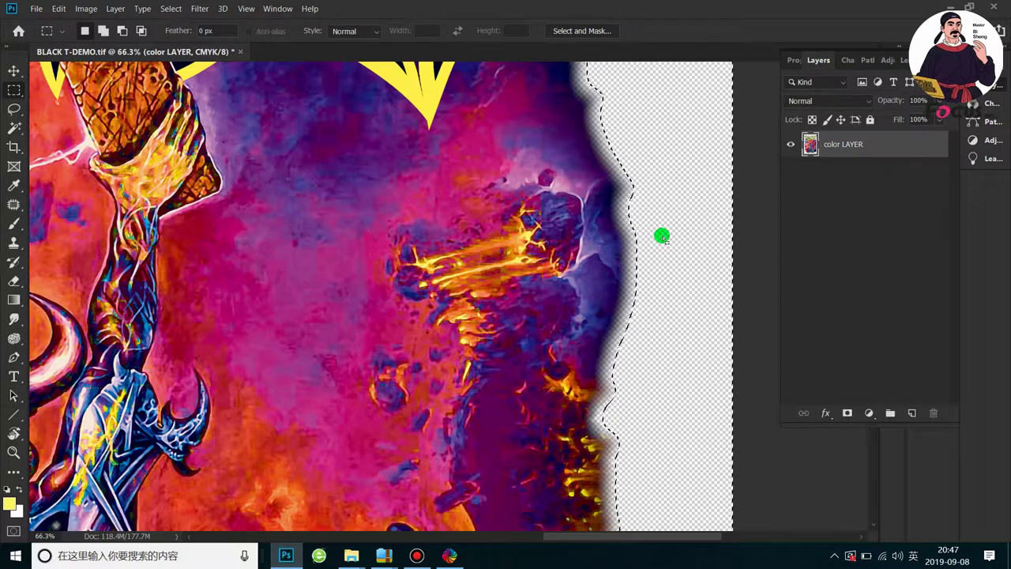
scroll(662, 237, "down", 12)
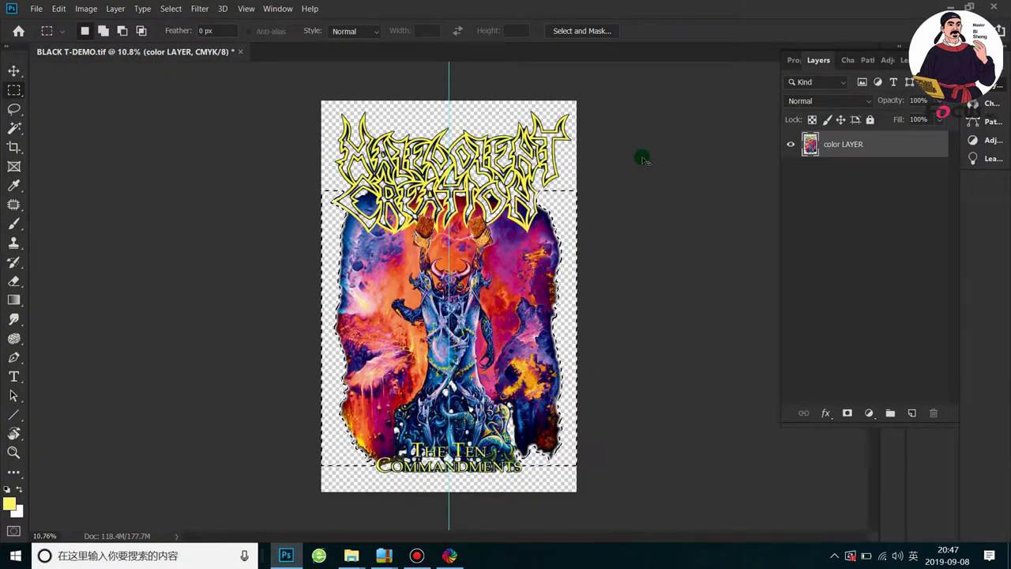
Step: Drop the selection and examine the faded side edges of color LAYER's artwork up close and in full view
key("ctrl+d")
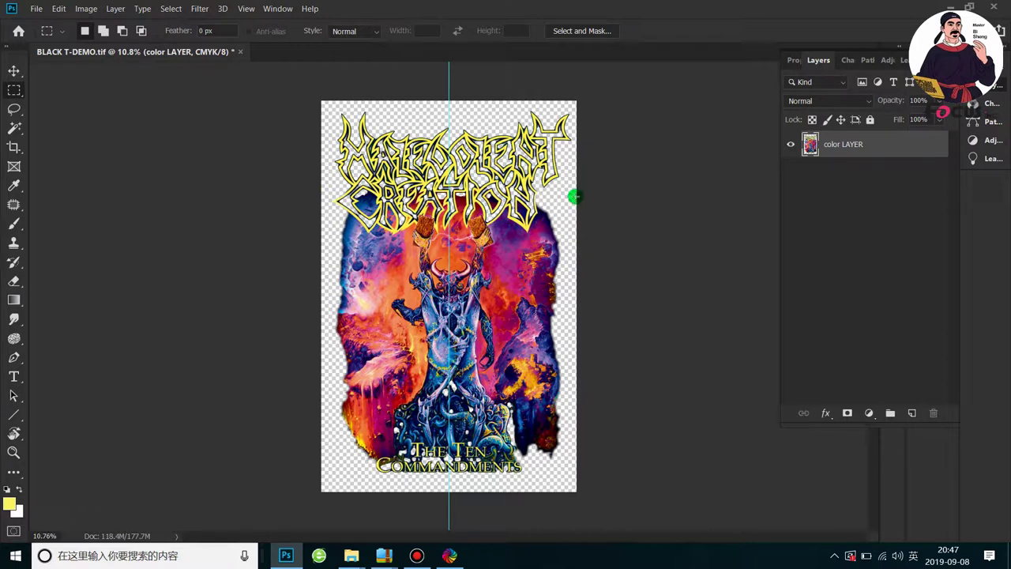
scroll(574, 196, "up", 1)
scroll(734, 245, "up", 2)
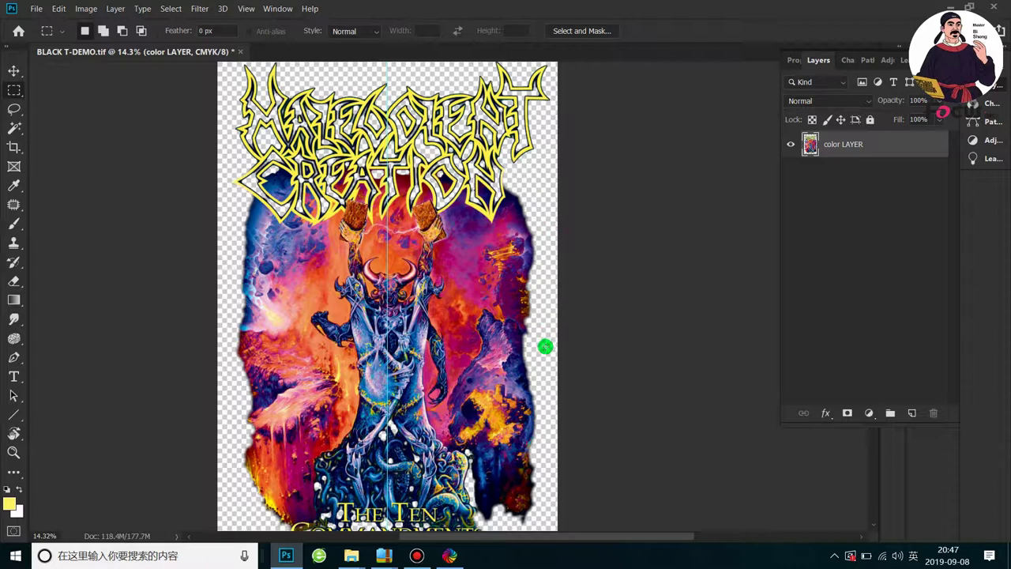
scroll(648, 285, "down", 3)
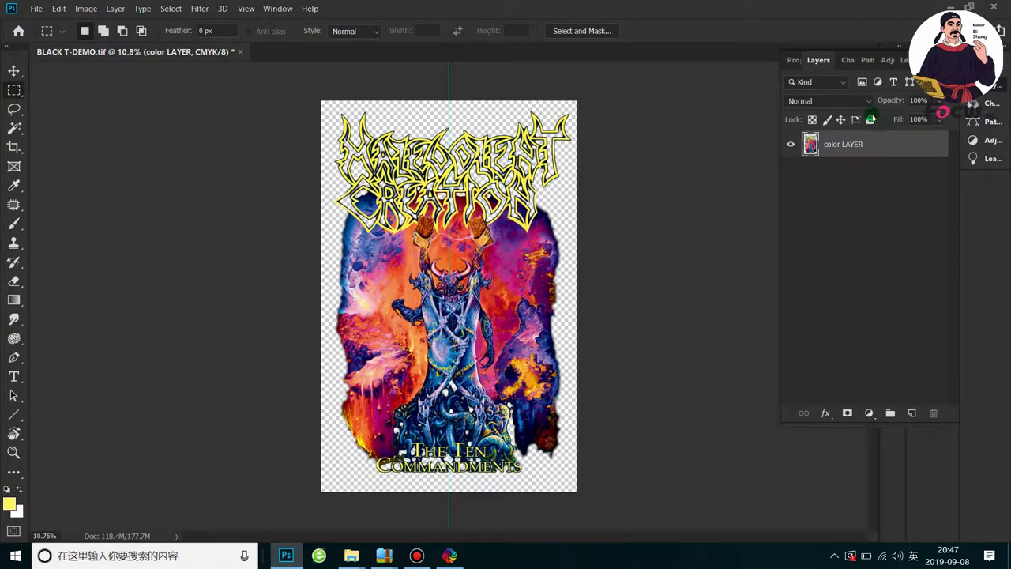
Step: Undo the edge fade on color LAYER to bring back the background selection, and make White spot chanel the active channel
left_click(846, 60)
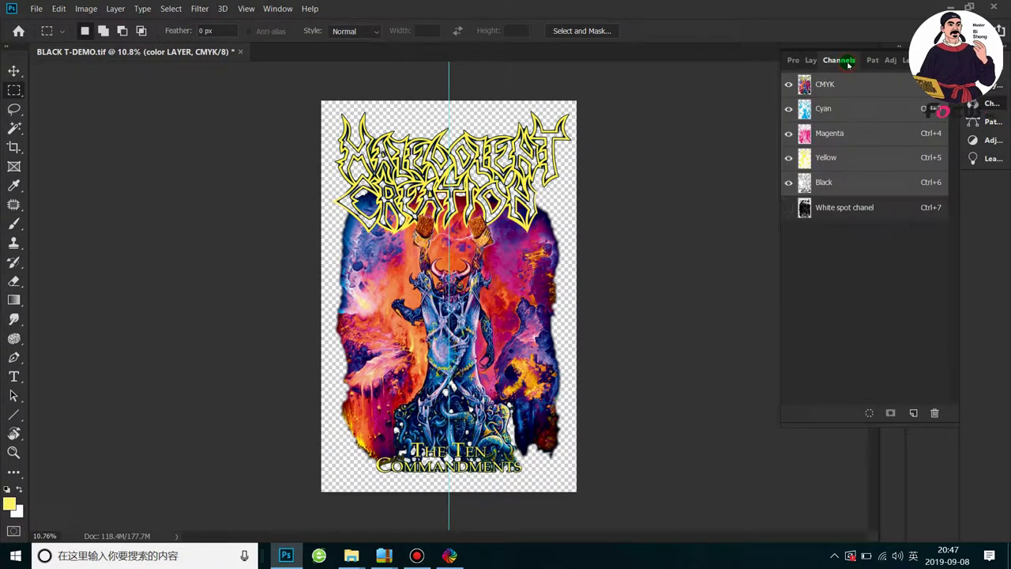
scroll(562, 277, "up", 2)
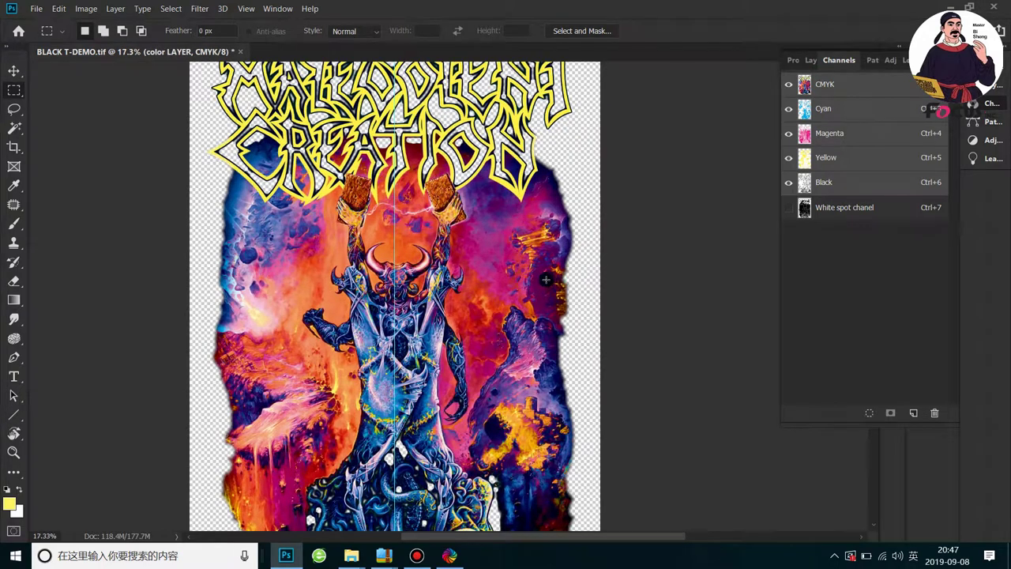
key("ctrl+alt+7")
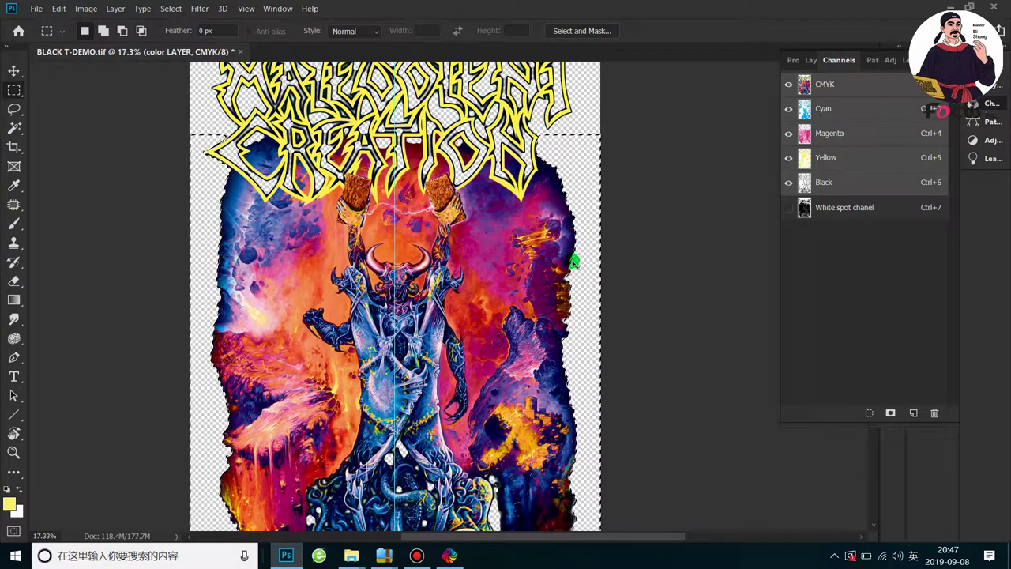
left_click(877, 207)
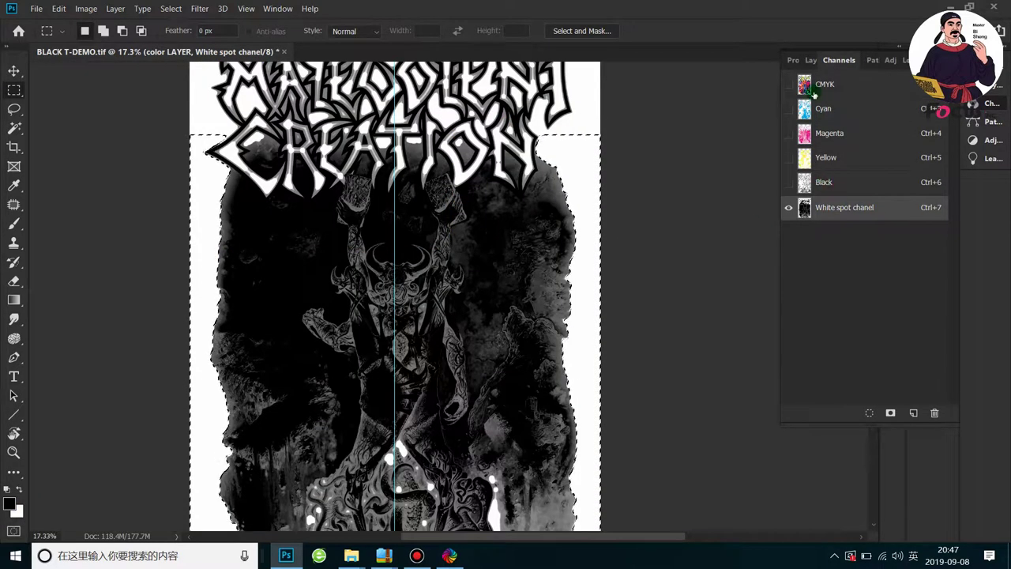
Step: Feather the background selection by 20 pixels and clear it from White spot chanel to soften the side edges
scroll(614, 239, "up", 2)
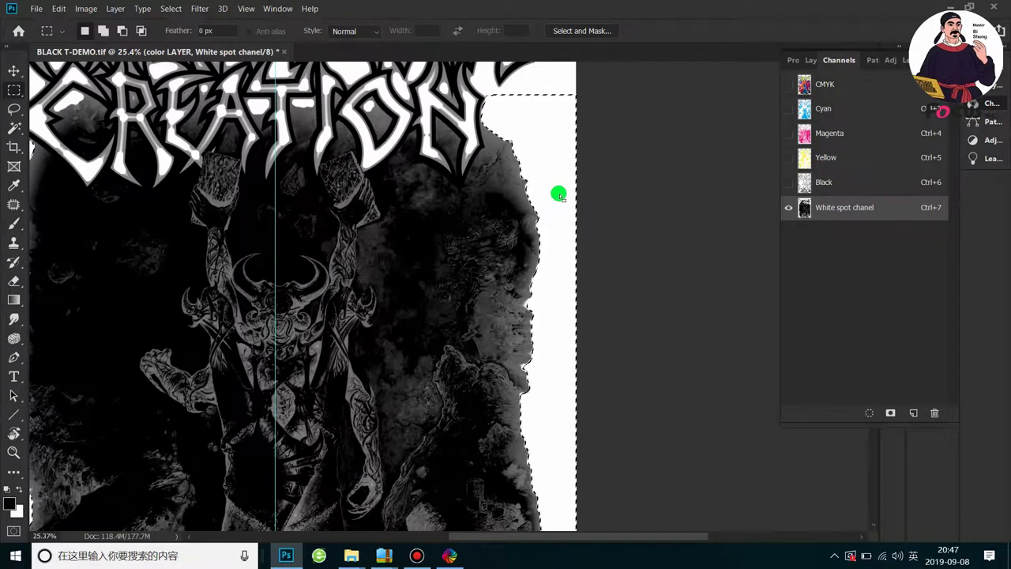
right_click(558, 194)
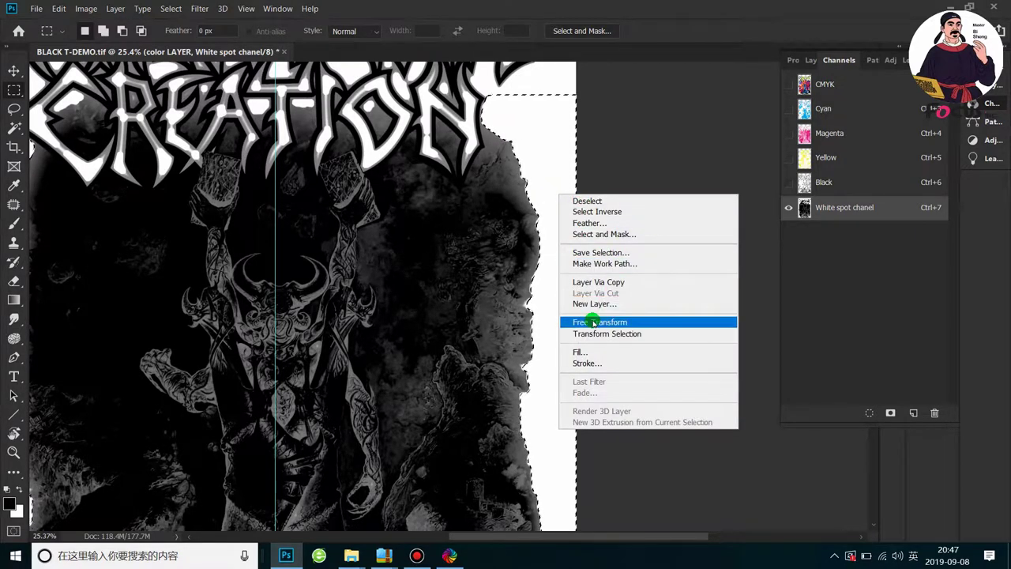
left_click(591, 222)
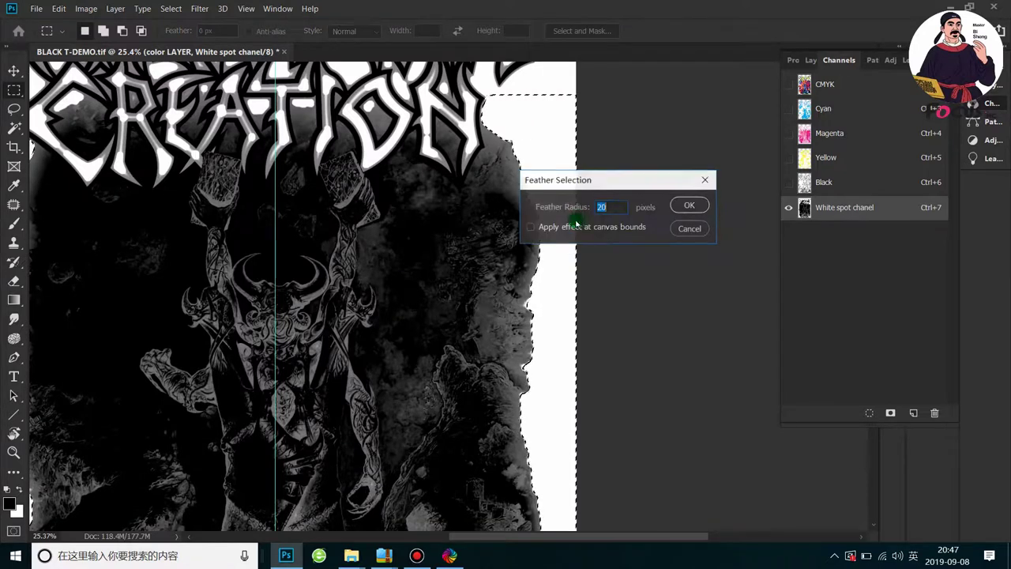
left_click(689, 205)
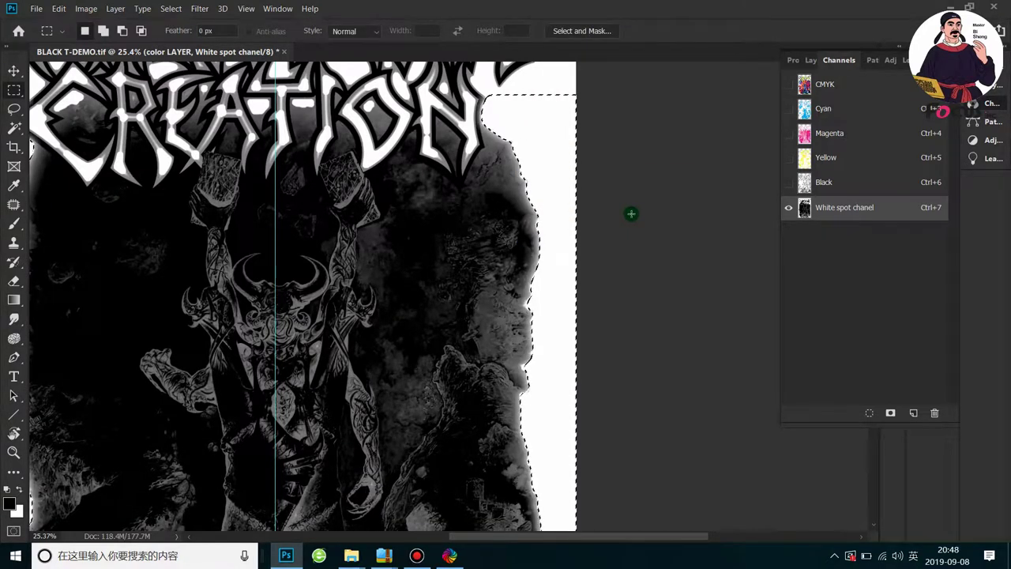
scroll(609, 248, "down", 4)
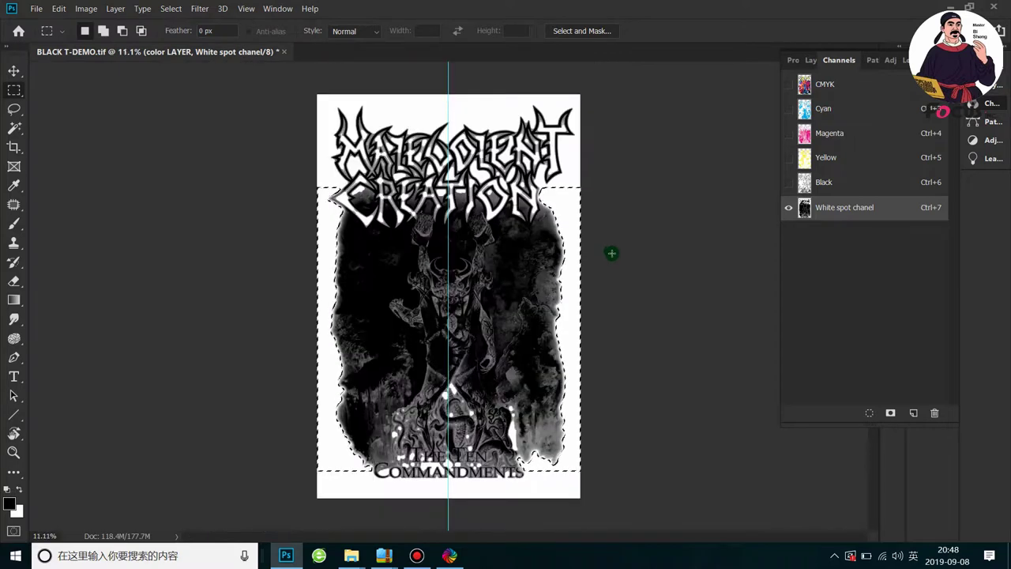
scroll(572, 293, "up", 1)
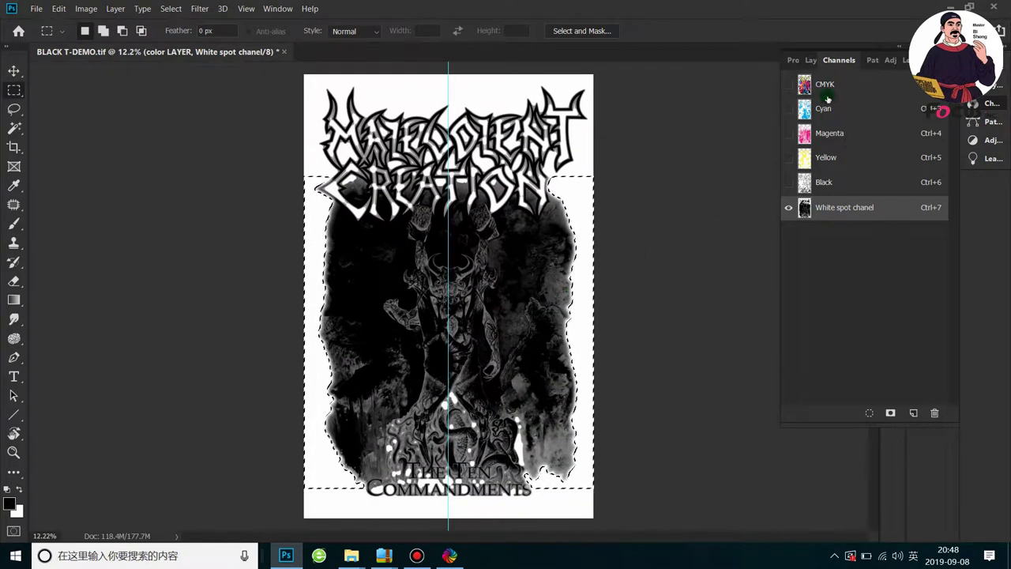
Step: Deselect the background and check the softened side edges of White spot chanel up close
left_click(811, 60)
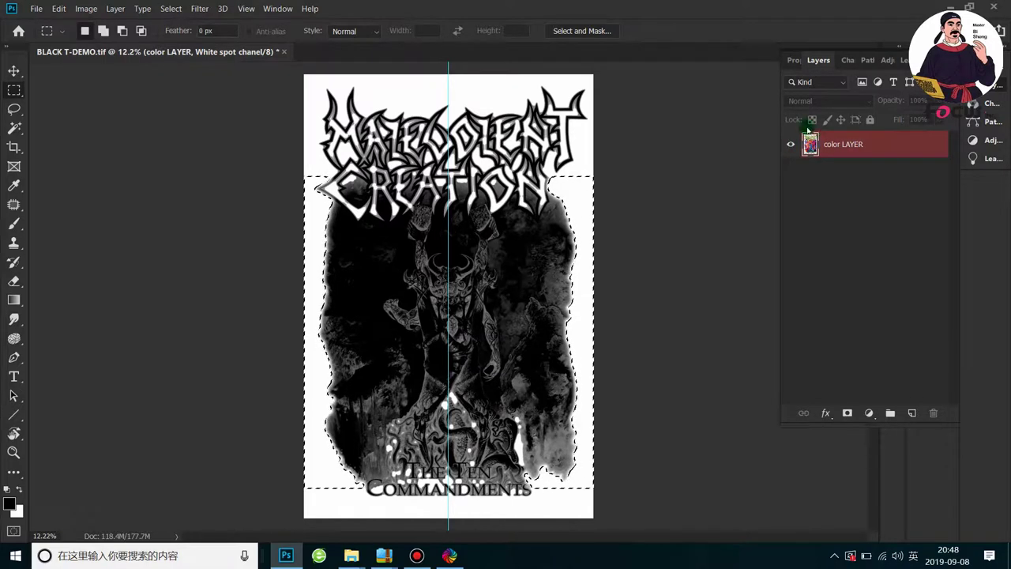
left_click(843, 61)
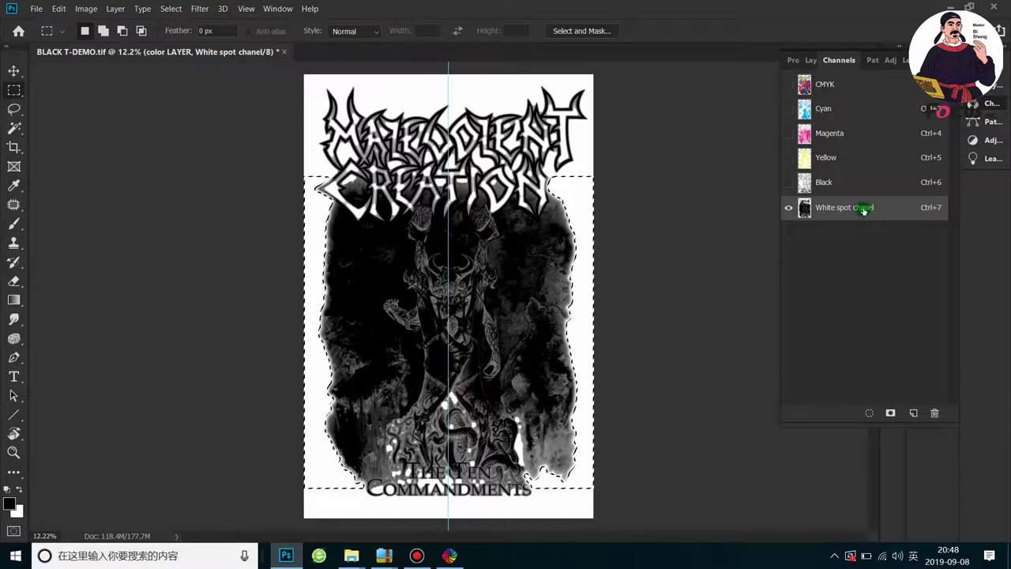
scroll(607, 260, "up", 3)
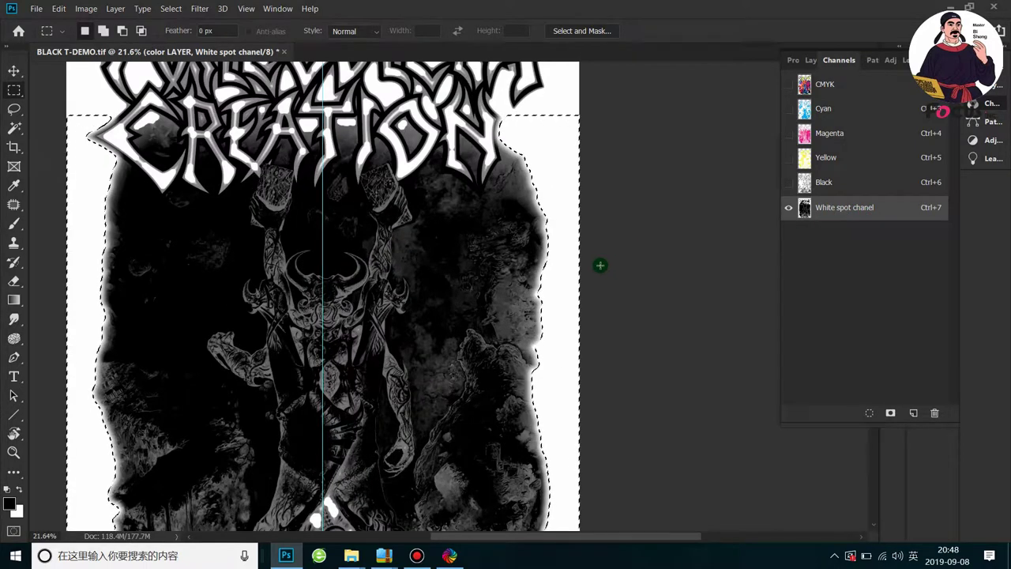
scroll(608, 254, "down", 2)
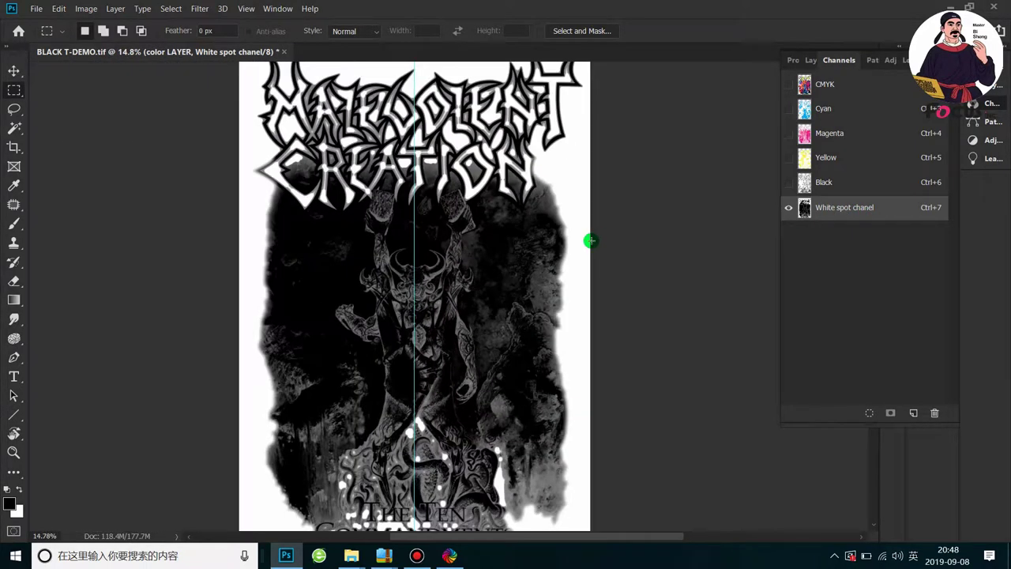
scroll(588, 238, "up", 4)
scroll(600, 221, "down", 3)
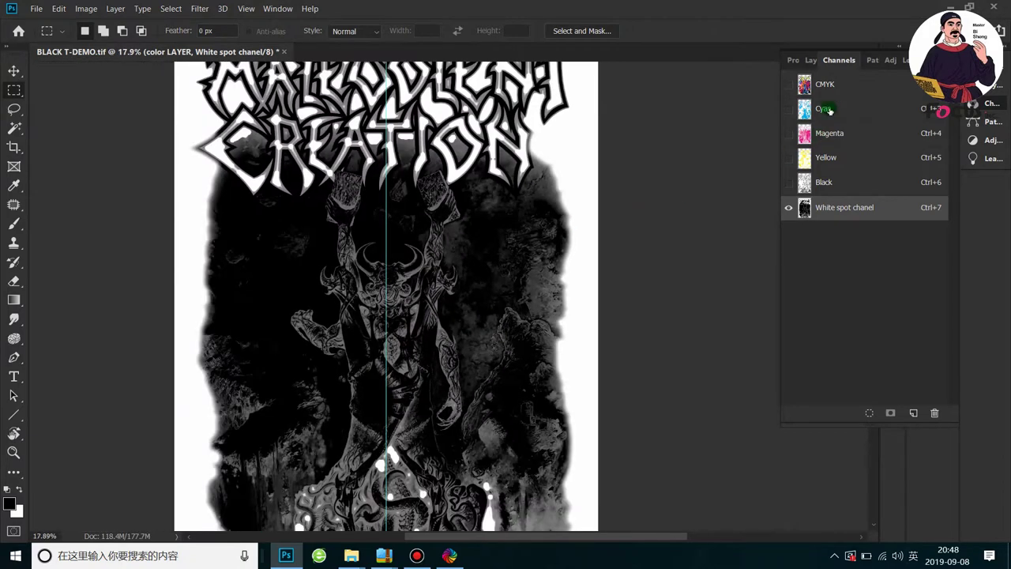
Step: Compare the side edges of the CMYK artwork with those of White spot chanel by showing each on its own
left_click(789, 85)
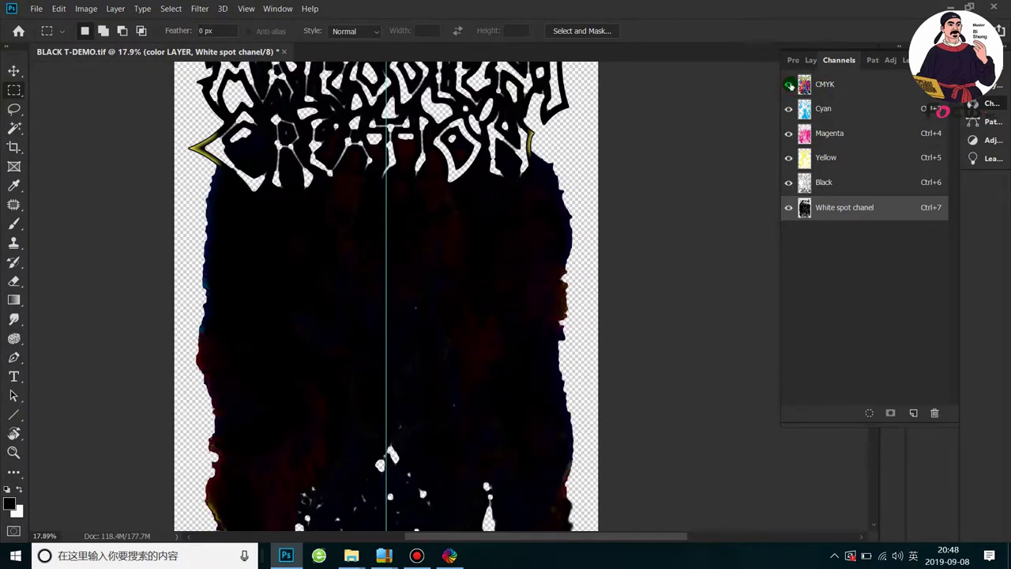
left_click(787, 208)
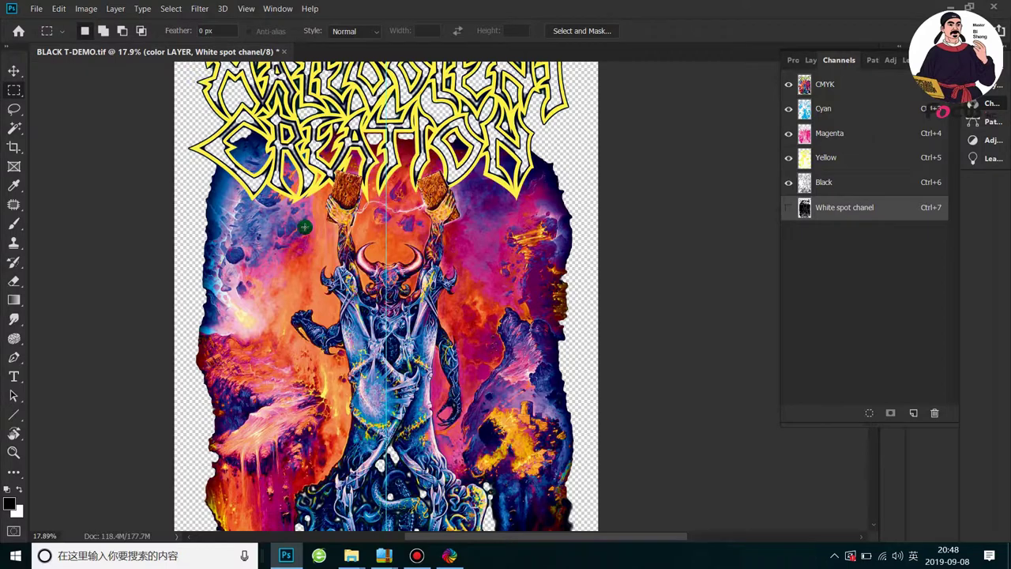
scroll(304, 227, "up", 4)
scroll(758, 155, "down", 3)
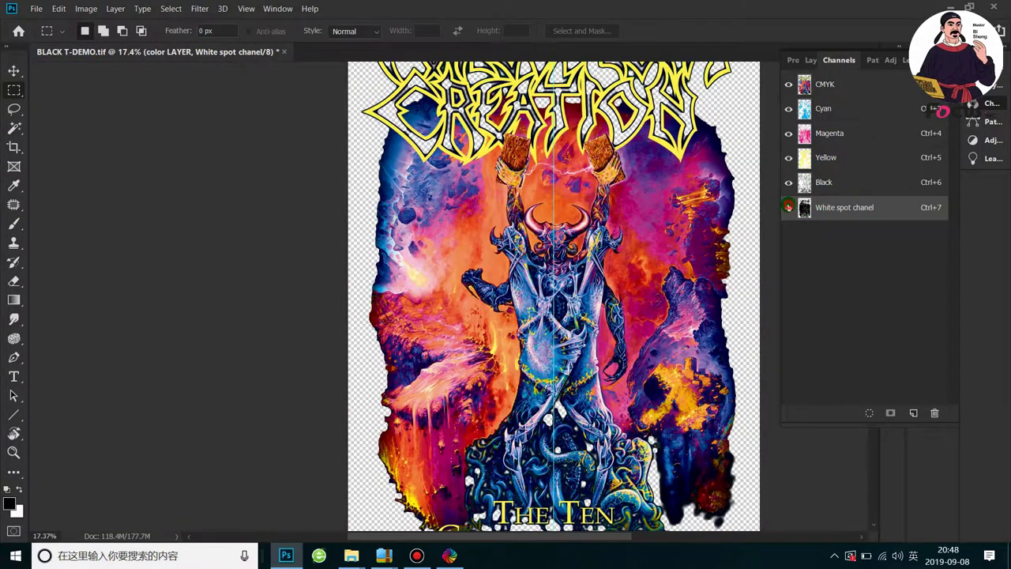
left_click(788, 207)
left_click(788, 85)
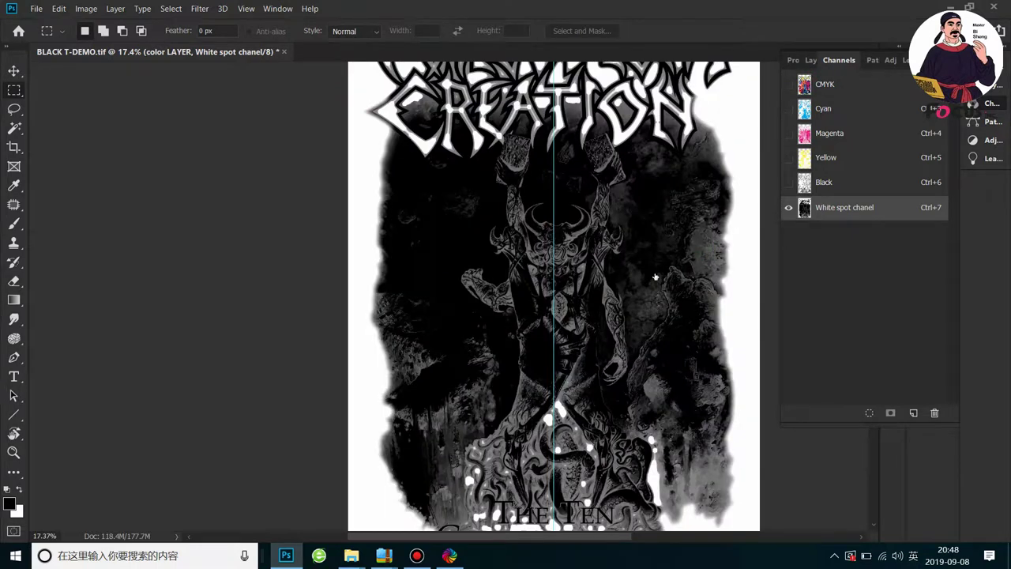
scroll(655, 212, "down", 2)
scroll(821, 158, "up", 1)
Step: Show the CMYK channels together with White spot chanel and check color LAYER by switching its visibility off and on
left_click(789, 85)
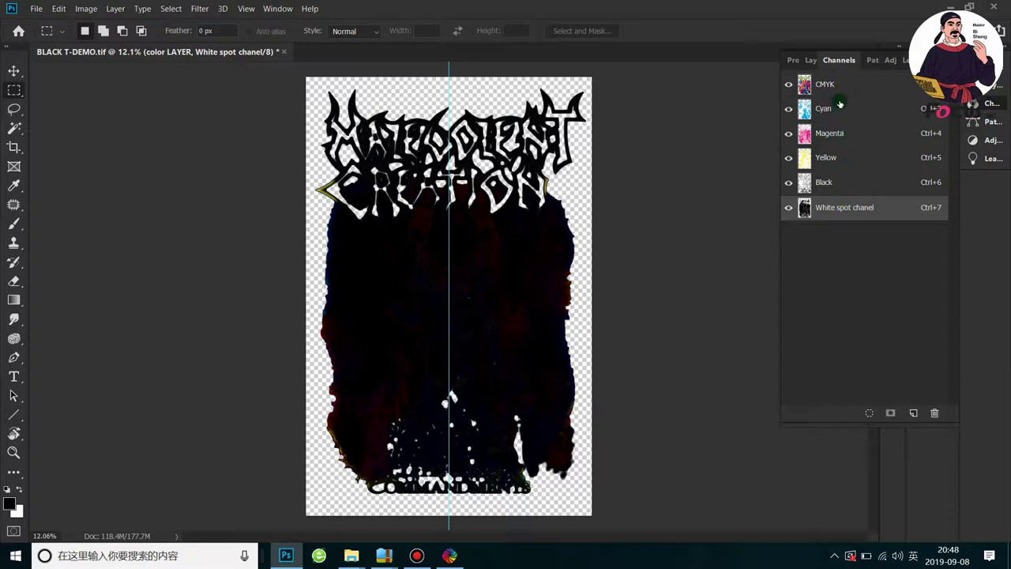
left_click(810, 62)
left_click(845, 61)
left_click(809, 61)
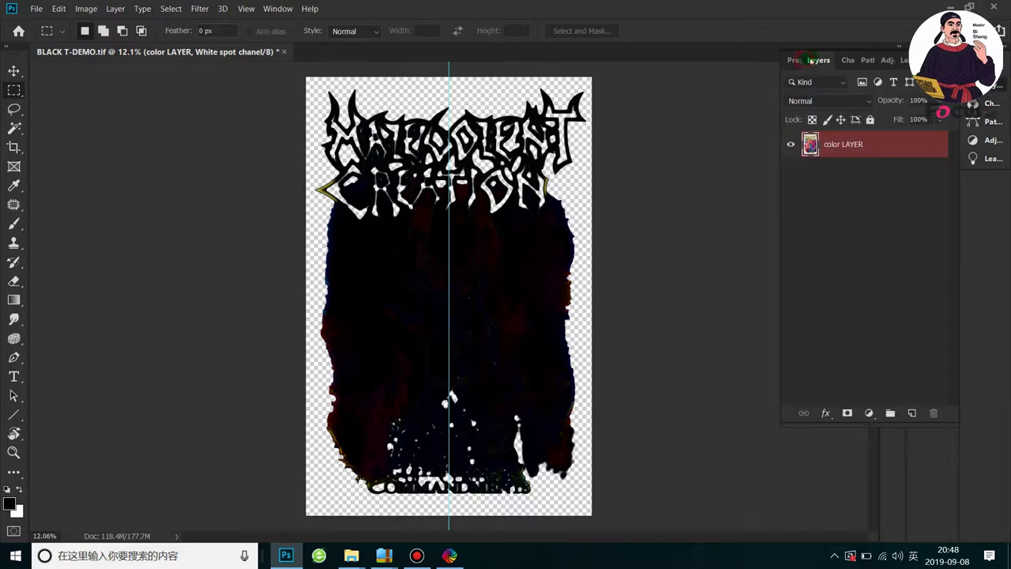
left_click(792, 145)
left_click(791, 144)
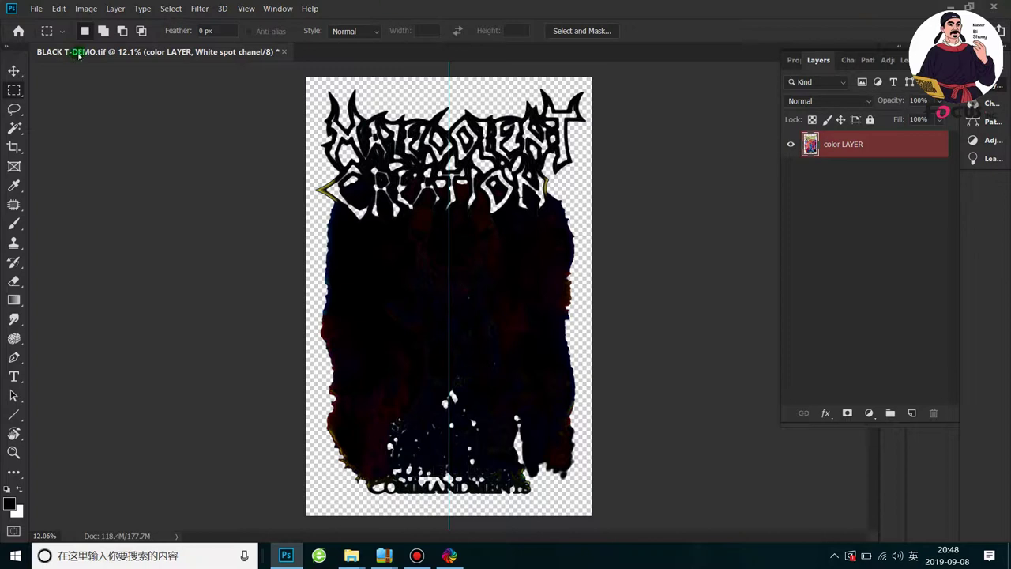
Step: Save the document over BLACK T-DEMO on the desktop as TIFF with Spot Colors and Layers, image compression None and RLE layer compression
left_click(38, 11)
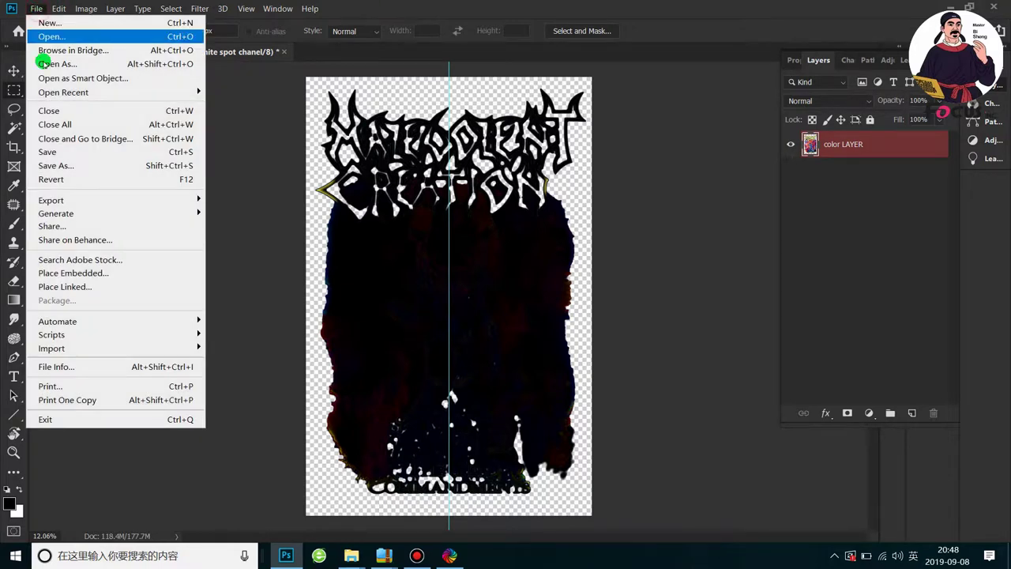
left_click(64, 165)
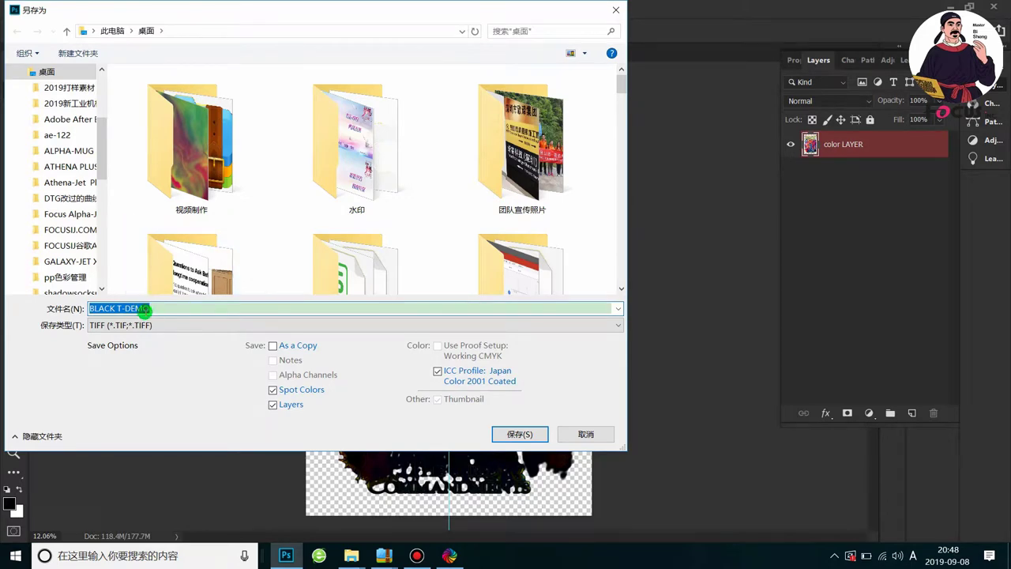
left_click(160, 326)
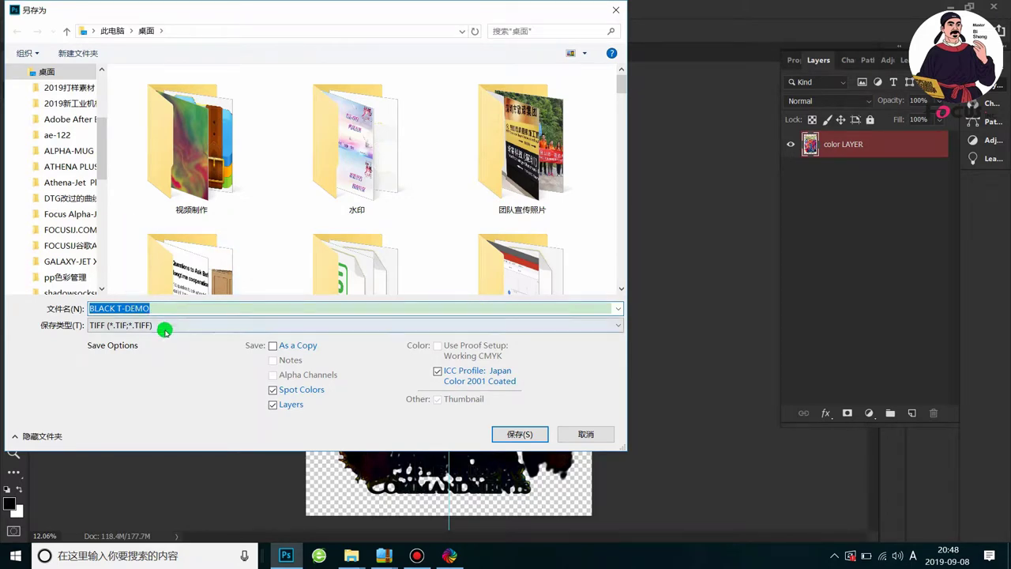
left_click(138, 466)
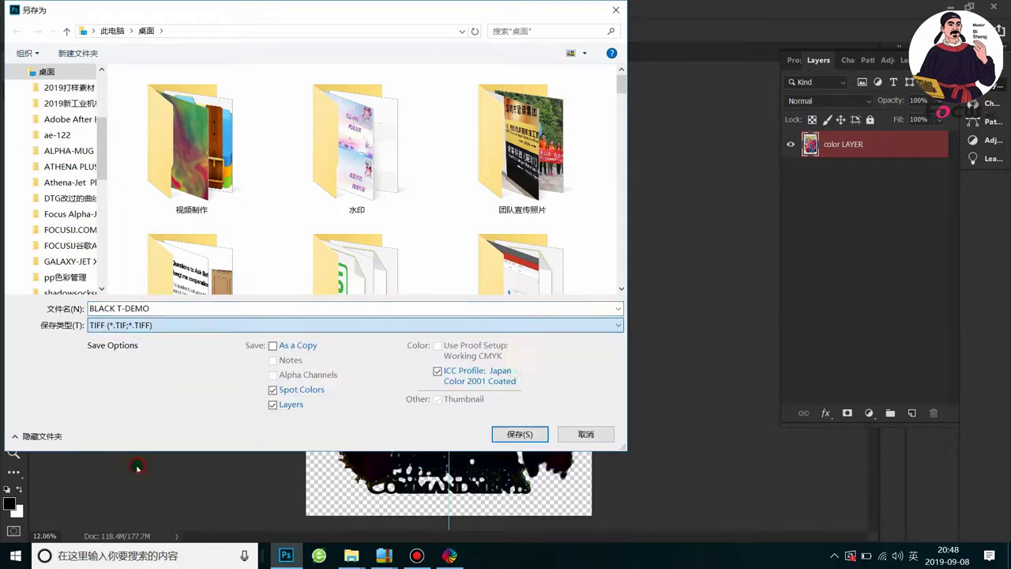
left_click(519, 432)
left_click(537, 278)
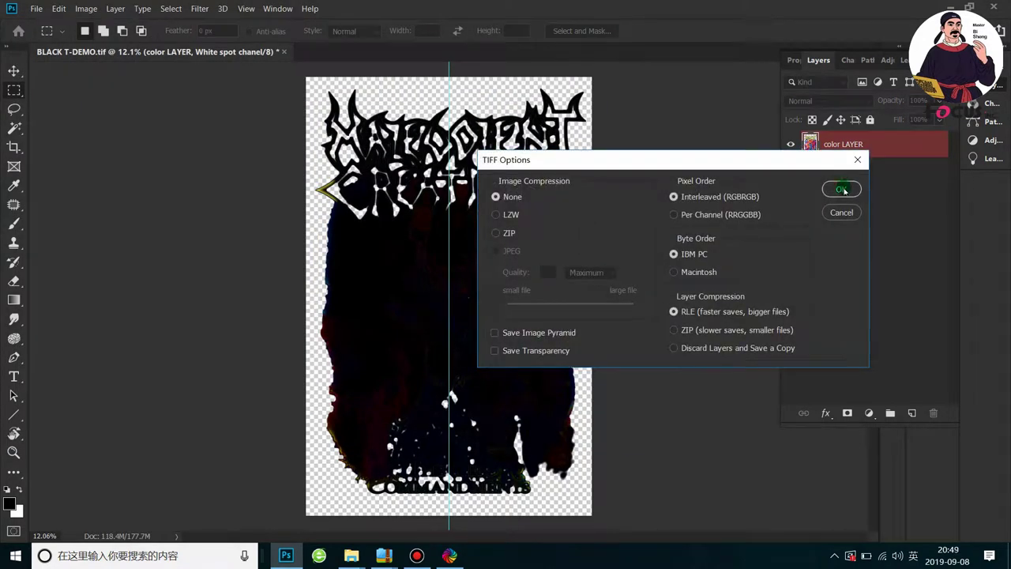
left_click(843, 190)
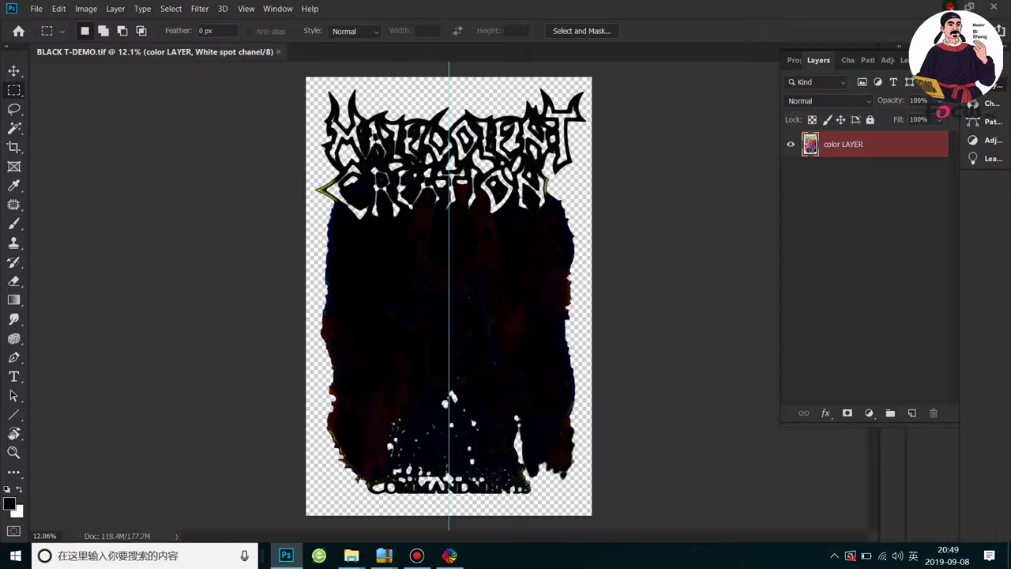
Step: Switch to the desktop, close the RIPrint instance already running and relaunch RIPrint with permission to make changes to the device
key("super+d")
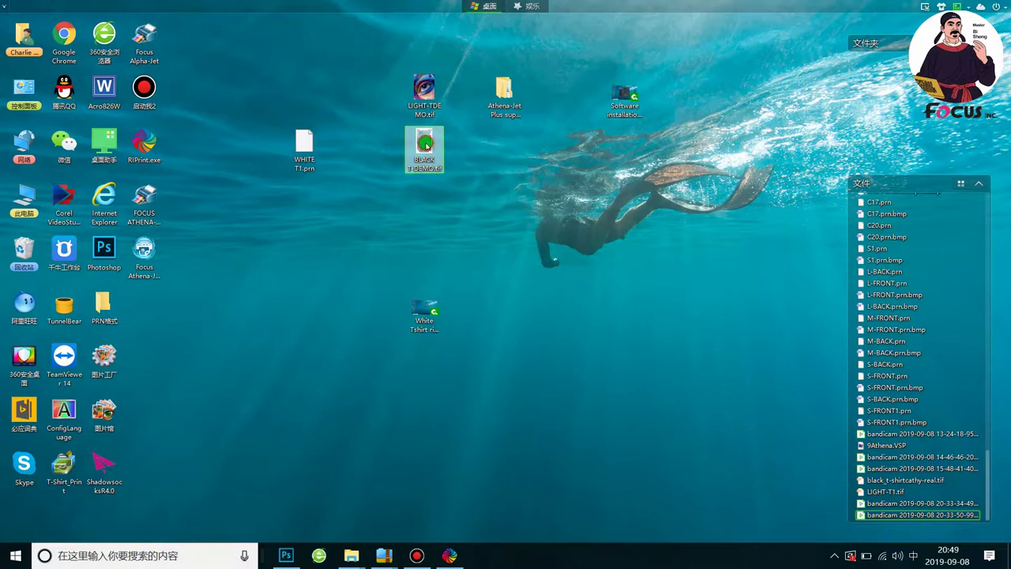
key("shift")
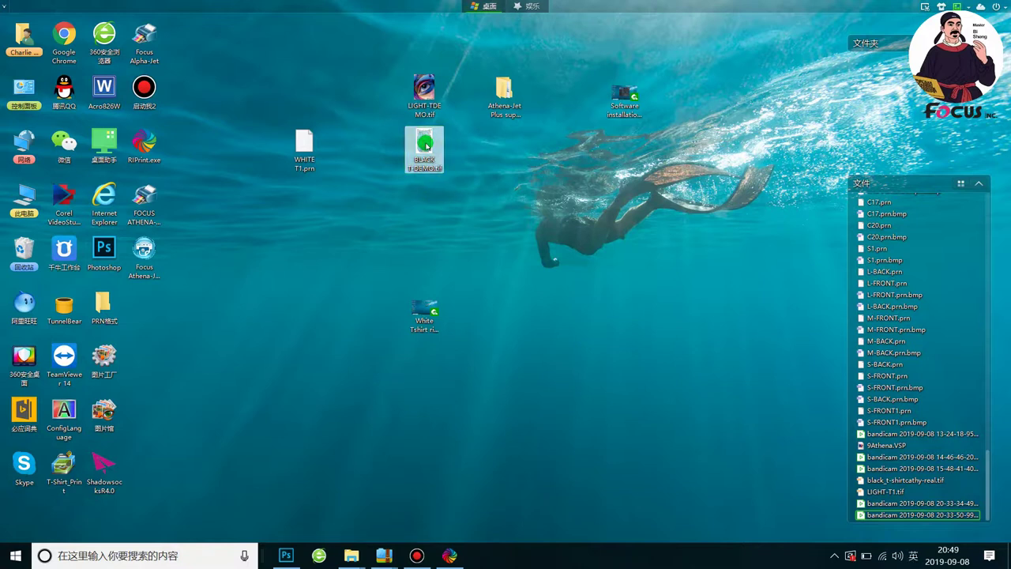
mouse_move(426, 147)
left_click_drag(419, 161, 217, 162)
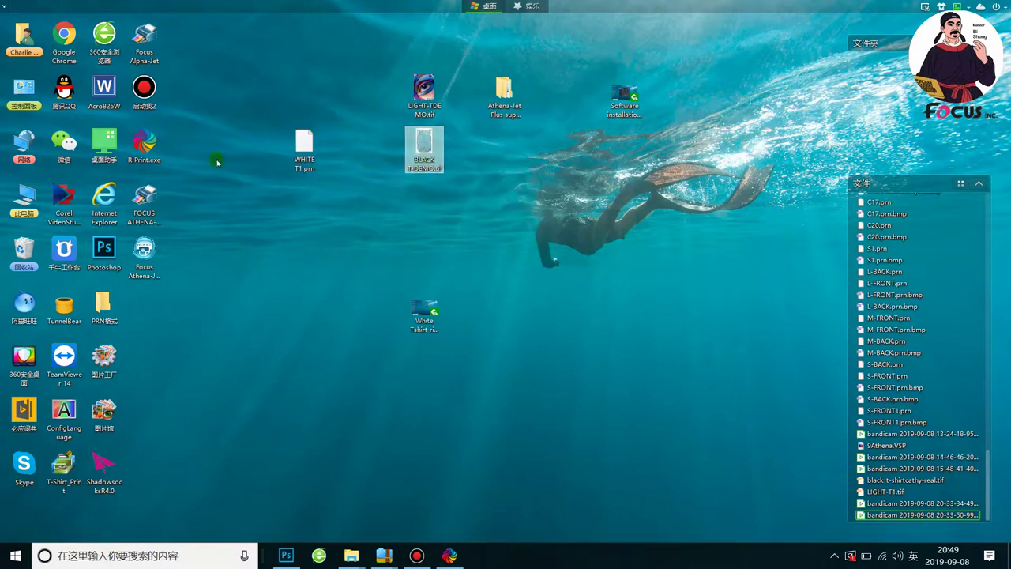
left_click(159, 156)
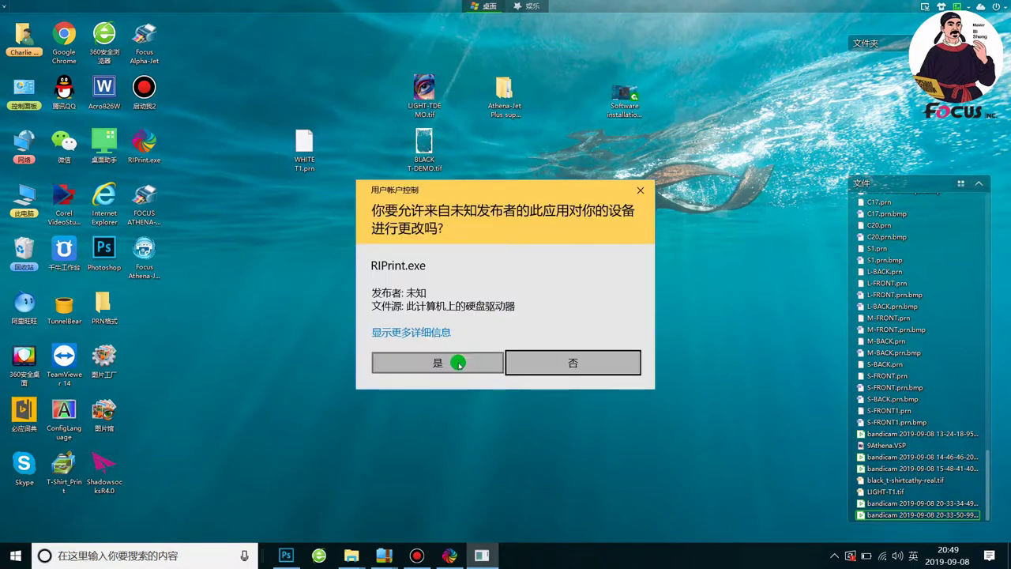
left_click(458, 363)
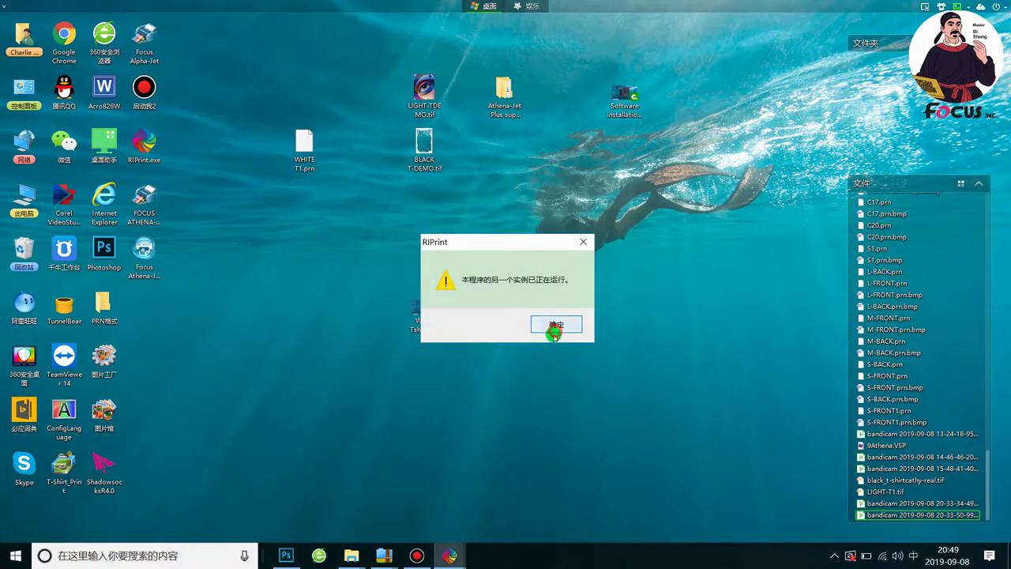
left_click(556, 329)
key("alt+F4")
left_click(475, 306)
double_click(144, 144)
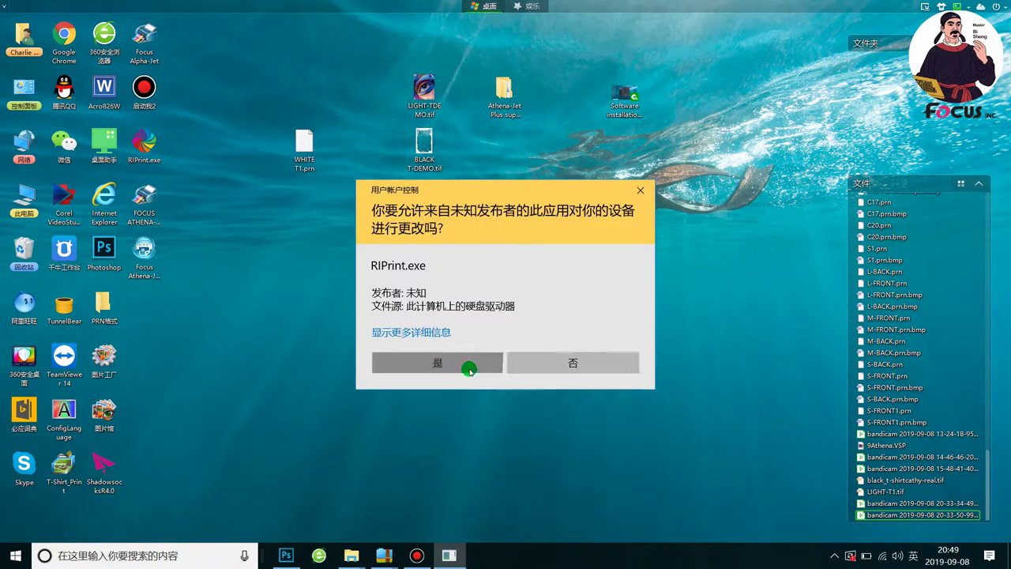
left_click(467, 365)
left_click(978, 182)
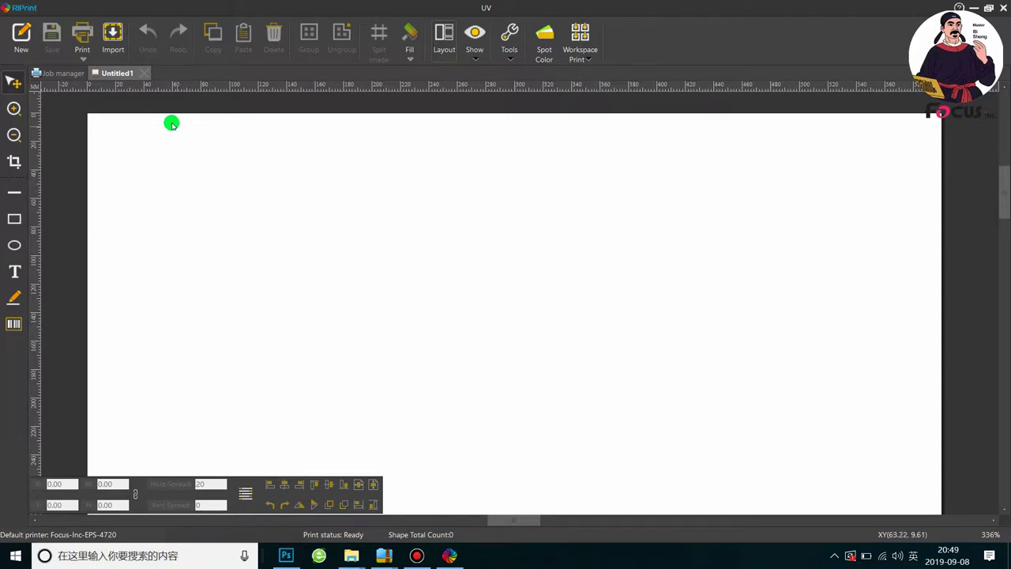
Step: Import BLACK T-DEMO from the desktop onto the RIPrint canvas with a custom width of 300 mm
left_click(111, 43)
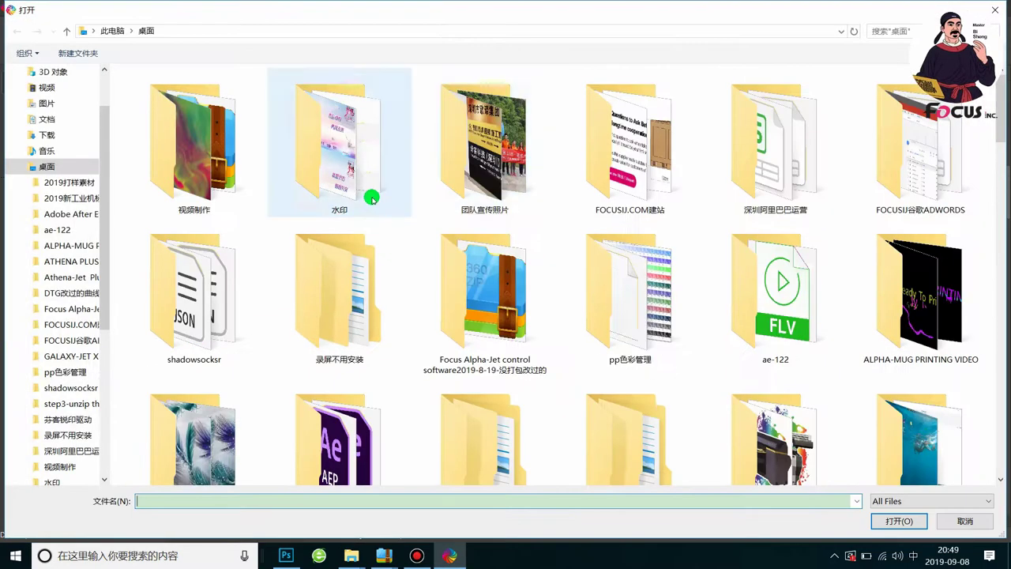
scroll(727, 327, "down", 5)
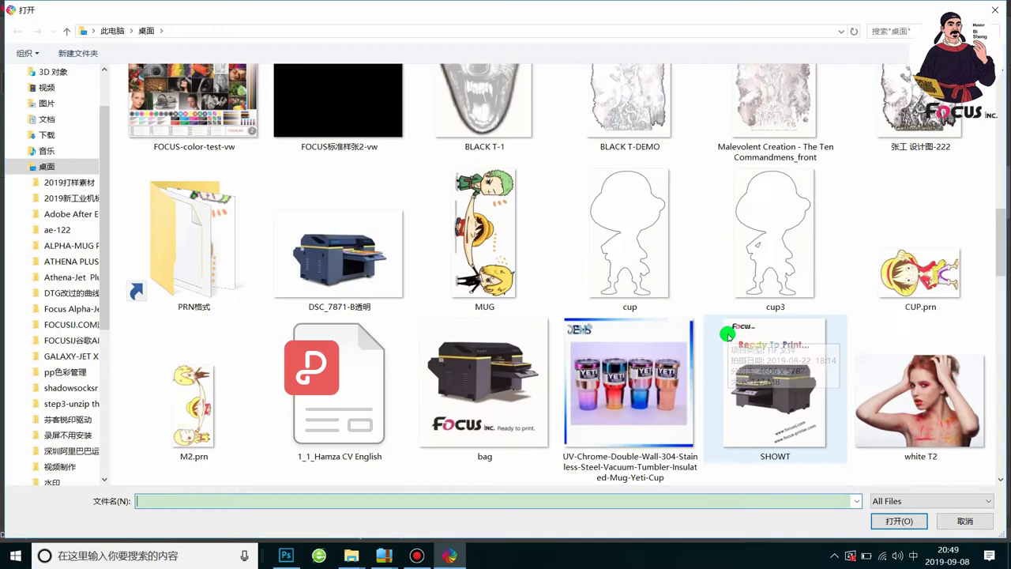
left_click(629, 111)
scroll(801, 249, "up", 1)
left_click(898, 520)
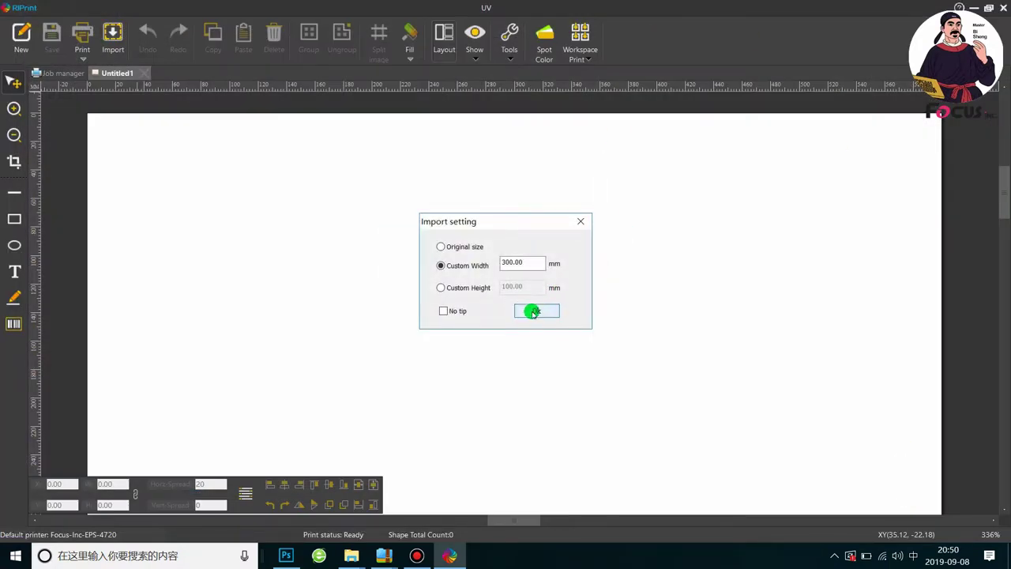
left_click(530, 309)
scroll(442, 268, "down", 5)
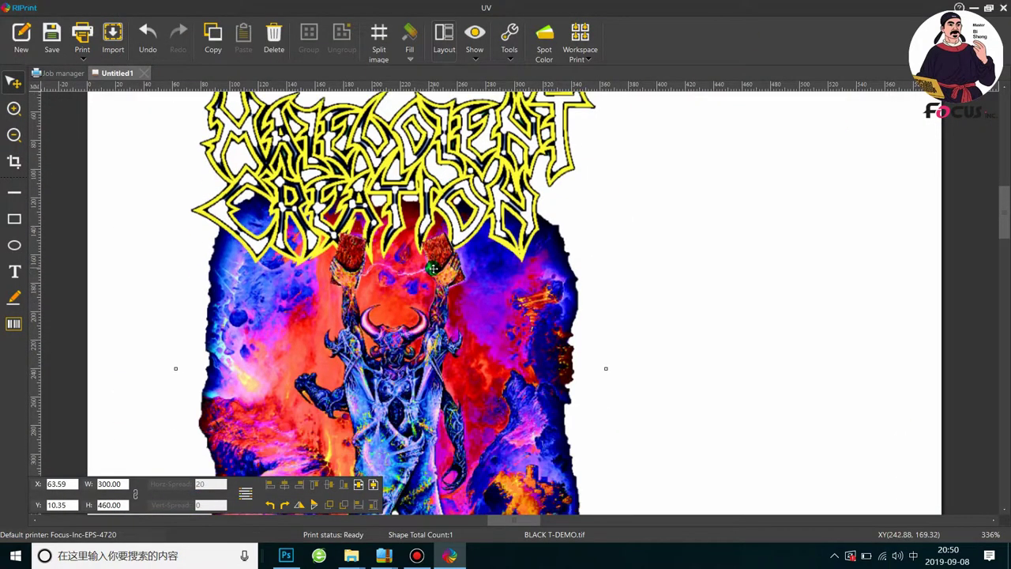
left_click_drag(403, 336, 393, 304)
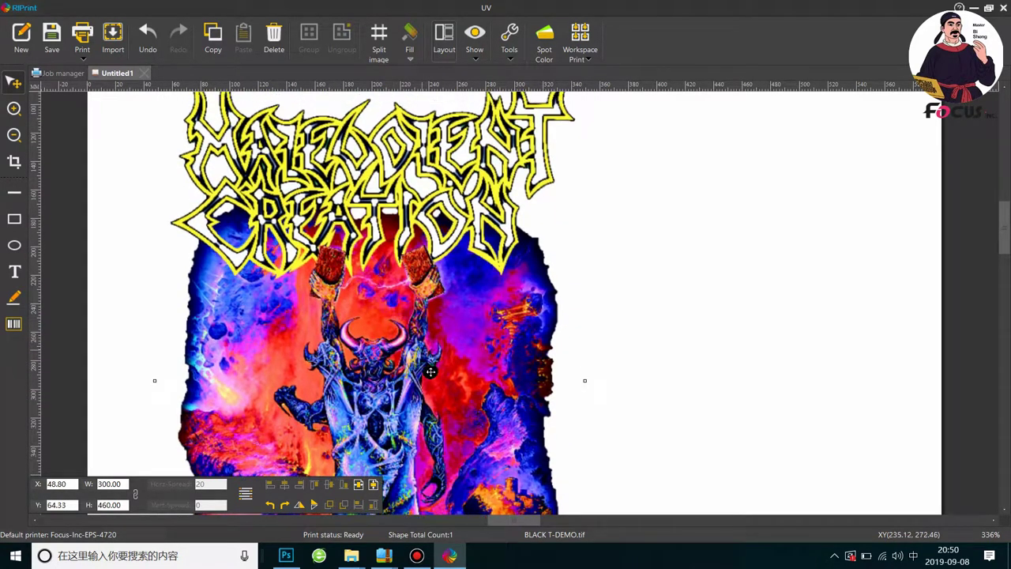
Step: Switch to Photoshop, check the size of color LAYER in its pixel layer properties and return to RIPrint
left_click(286, 555)
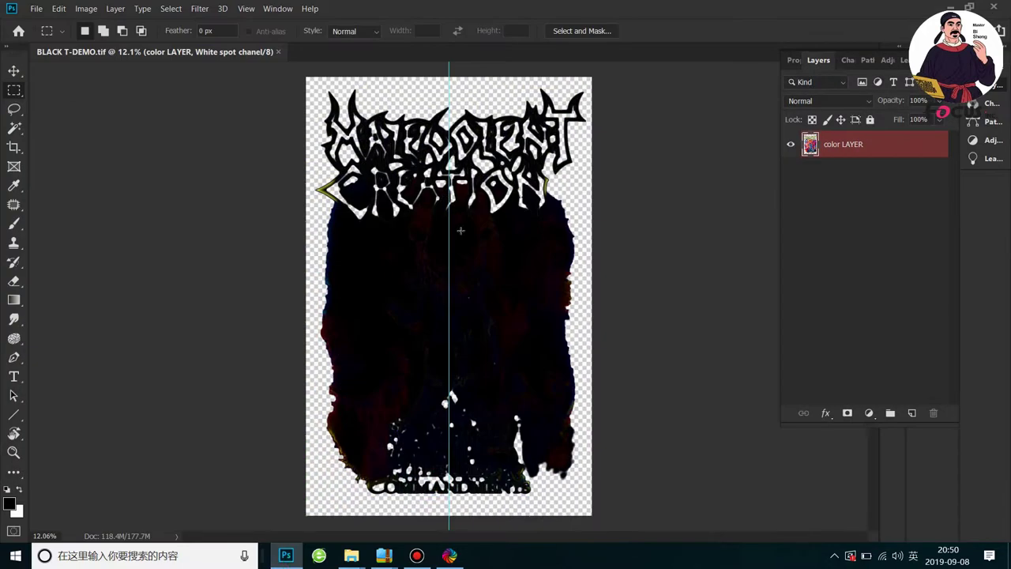
left_click(794, 60)
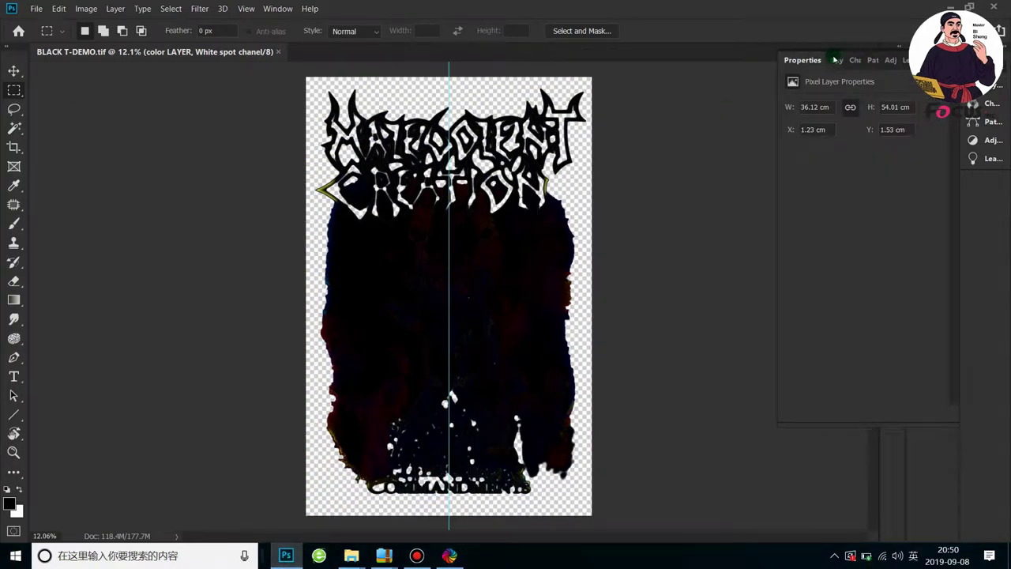
left_click(840, 61)
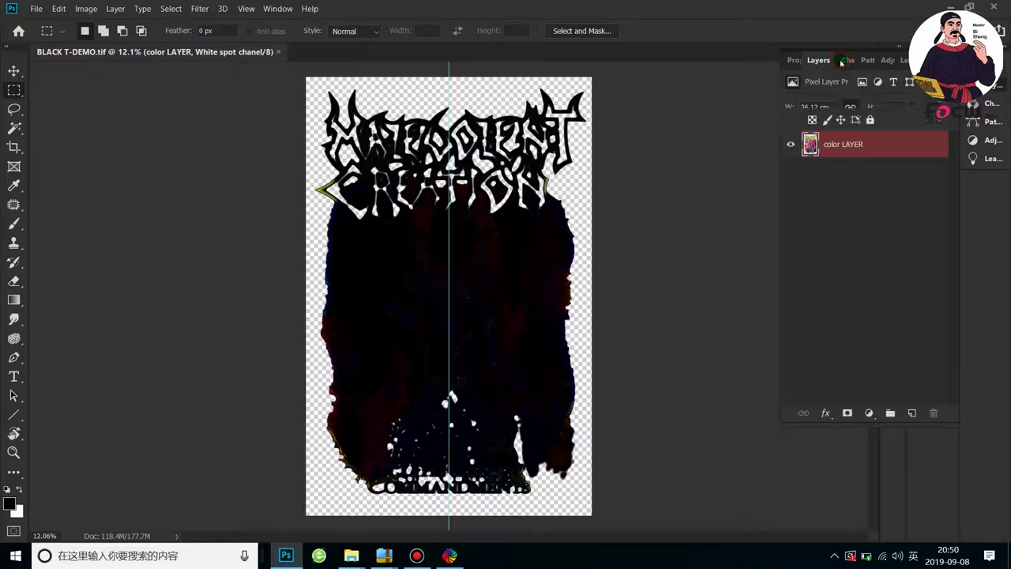
left_click(947, 6)
Step: Move the imported artwork fully onto the canvas at about X 92, Y 23
left_click_drag(416, 215, 203, 244)
scroll(357, 300, "up", 3)
scroll(361, 294, "down", 2)
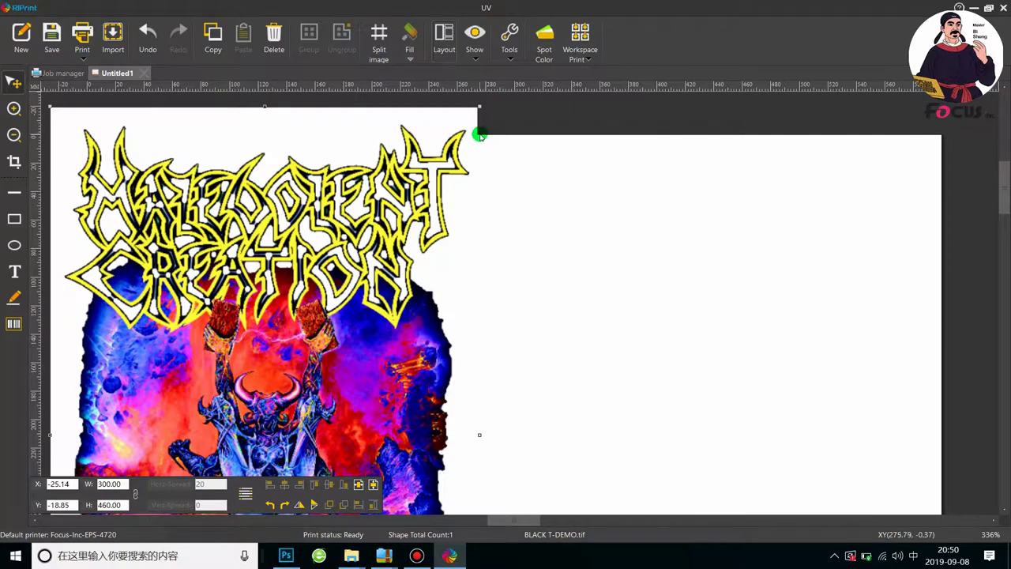
left_click_drag(423, 207, 497, 226)
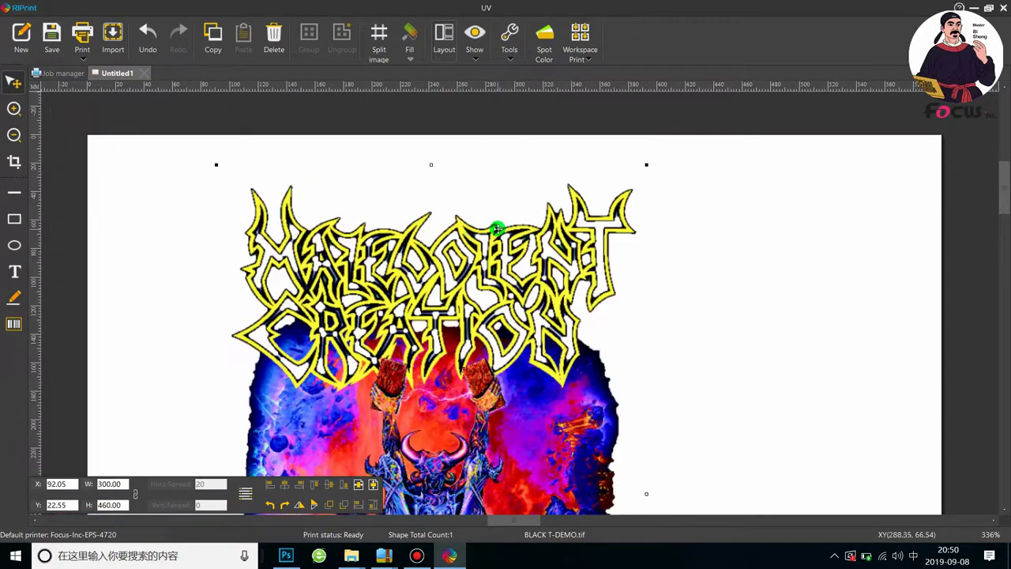
Step: In the spot color settings, set the first spot color's data source type to Spot with input channel 1 and output channel 1
left_click(551, 52)
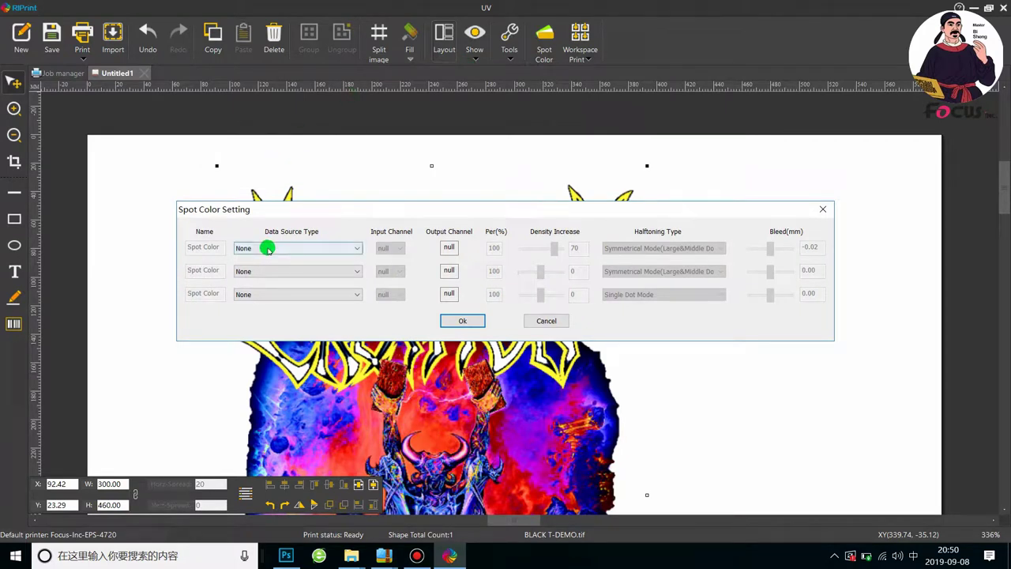
left_click(263, 248)
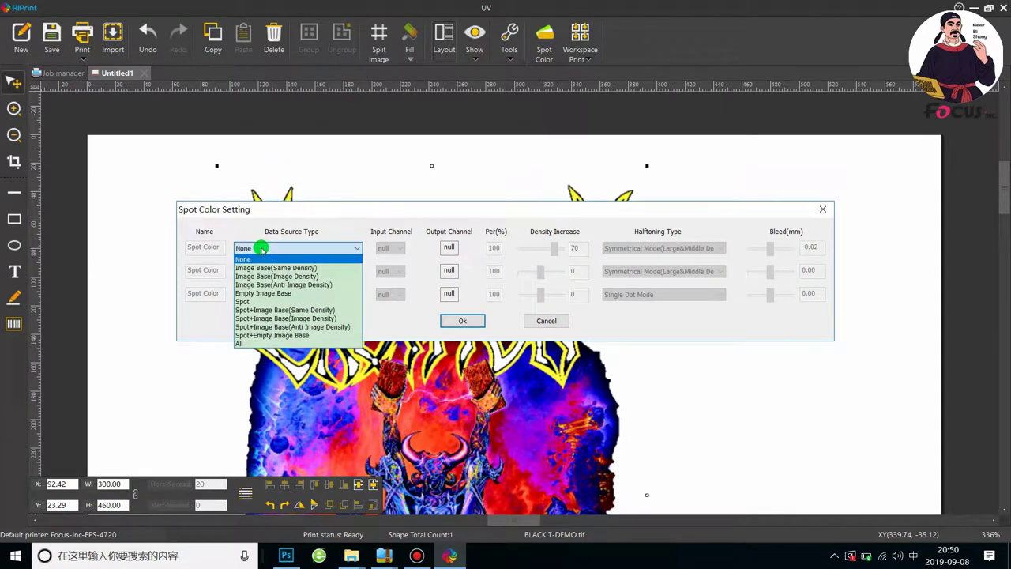
left_click(261, 248)
left_click(260, 248)
left_click(259, 248)
left_click(259, 248)
left_click(245, 302)
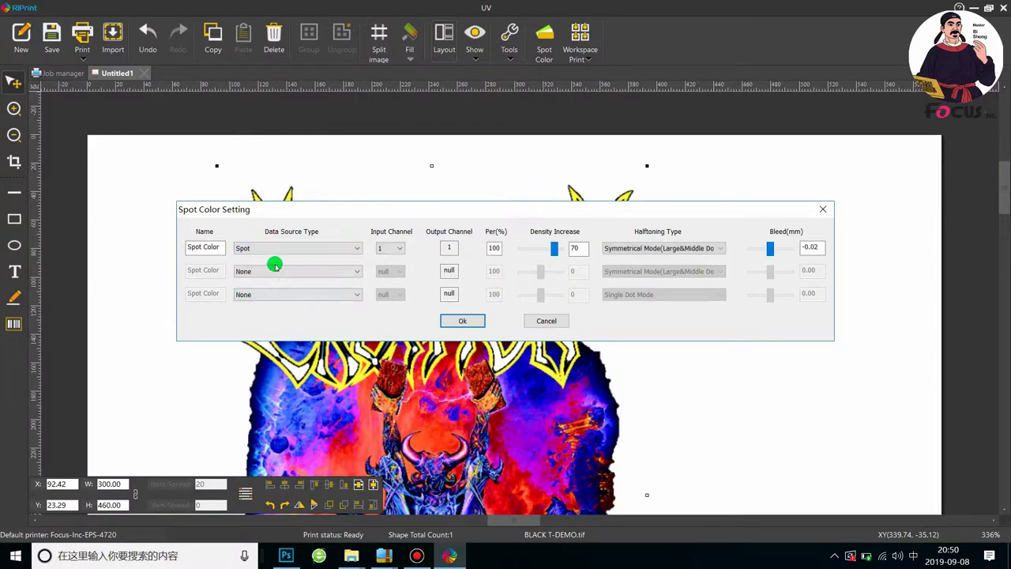
left_click(389, 248)
left_click(448, 244)
Step: Raise the first spot color's density increase to 100
left_click(556, 248)
mouse_move(556, 248)
left_mouse_down()
mouse_move(540, 250)
mouse_move(569, 251)
left_mouse_up()
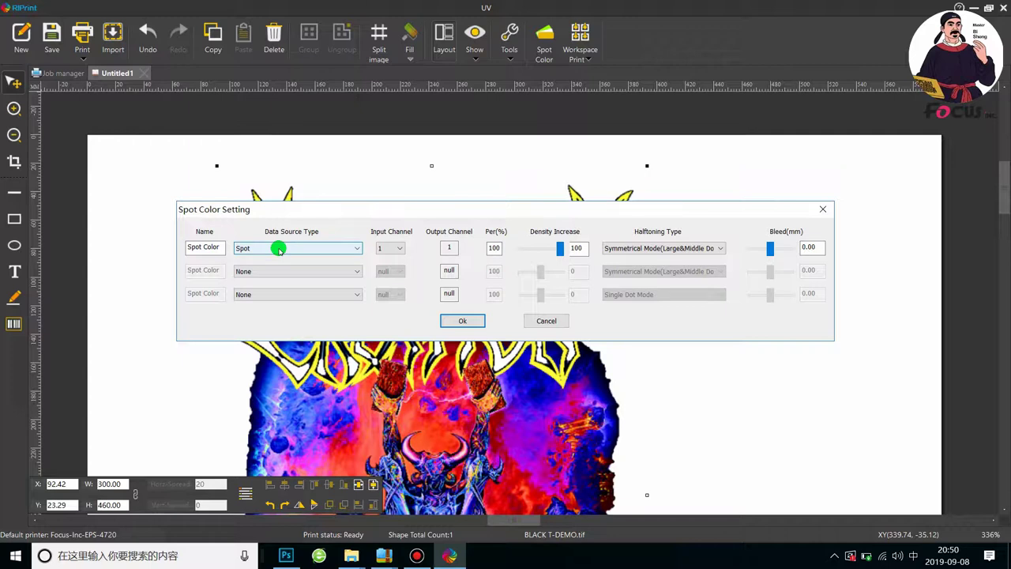
mouse_move(558, 249)
left_mouse_down()
mouse_move(545, 250)
mouse_move(560, 250)
left_mouse_up()
Step: Try Spot+Image Base(Same Density) as the first spot color's data source type and return it to Spot
left_click(291, 247)
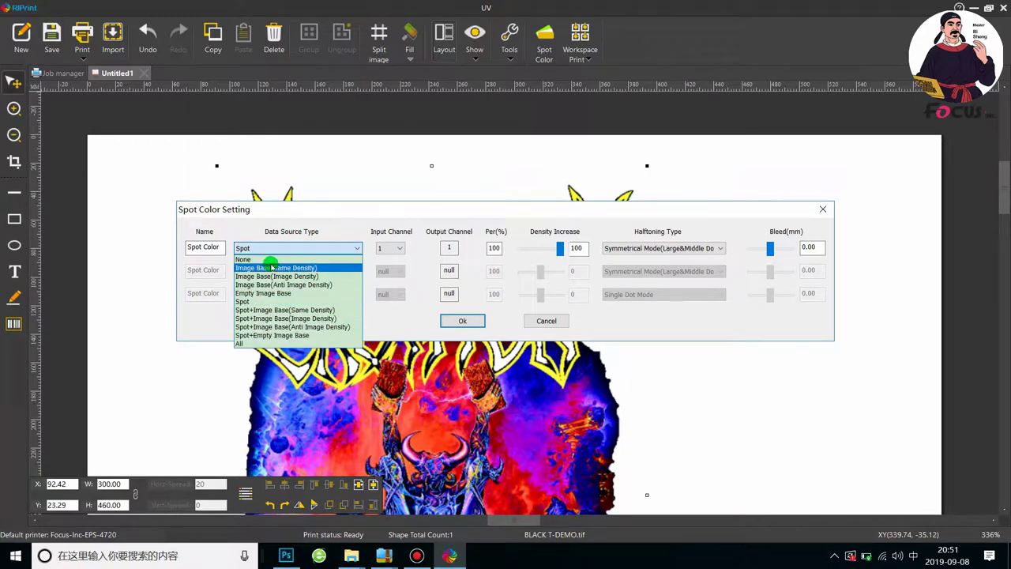
left_click(272, 311)
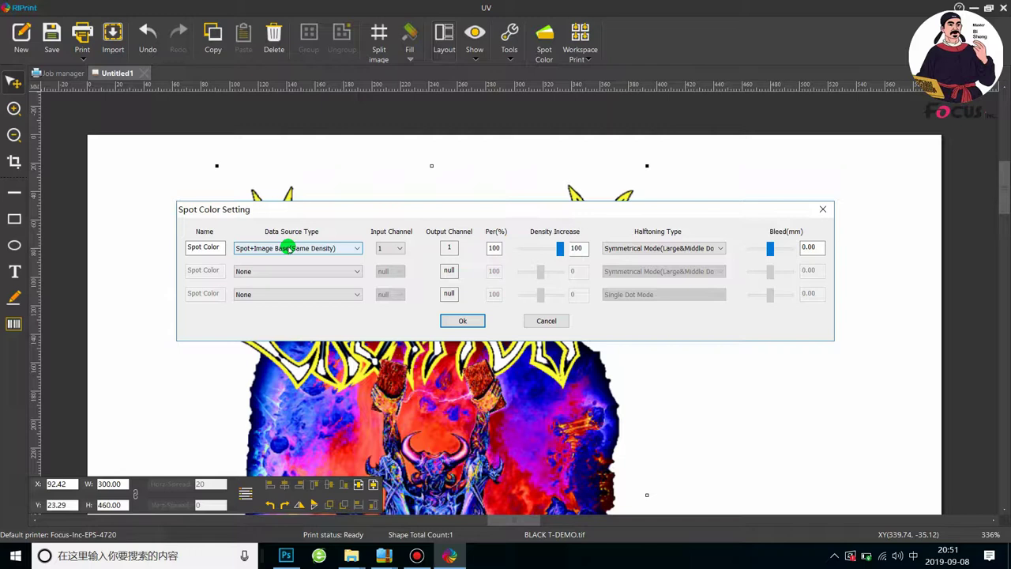
left_click(289, 247)
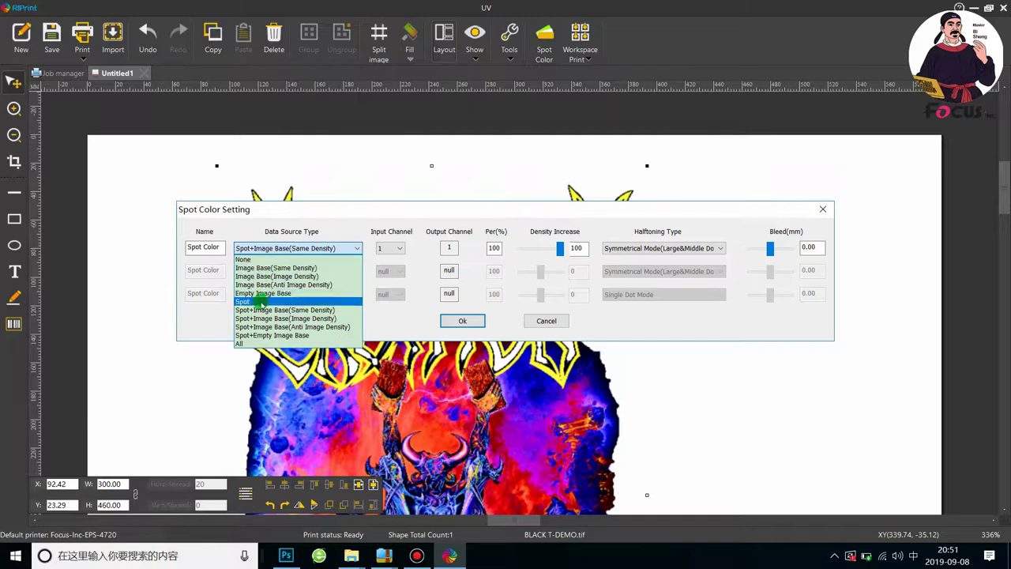
left_click(260, 300)
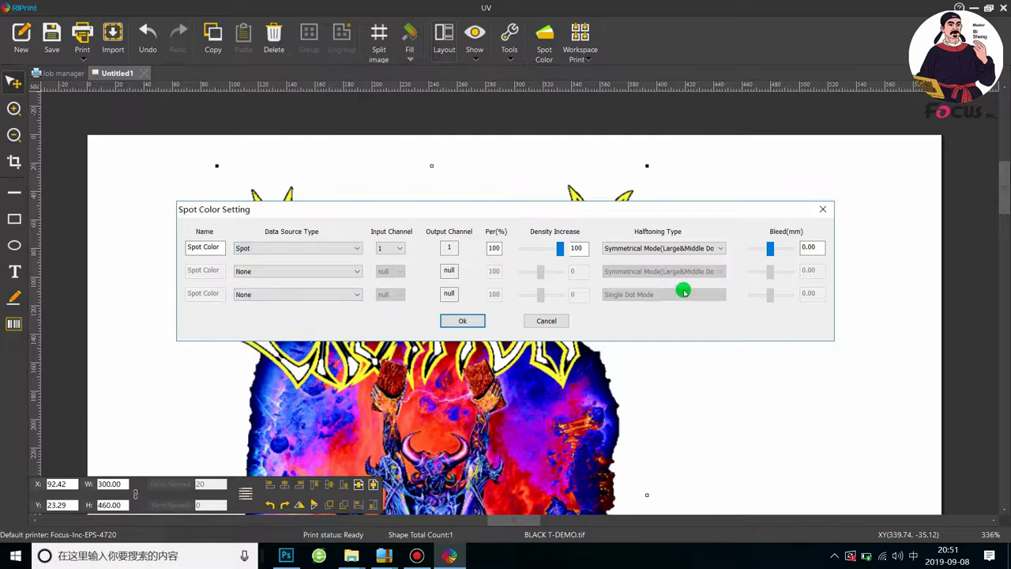
Step: Choose Symmetrical Mode(Large&Middle Dot) as the first spot color's halftoning type and adjust its bleed to -0.95 mm
left_click(684, 249)
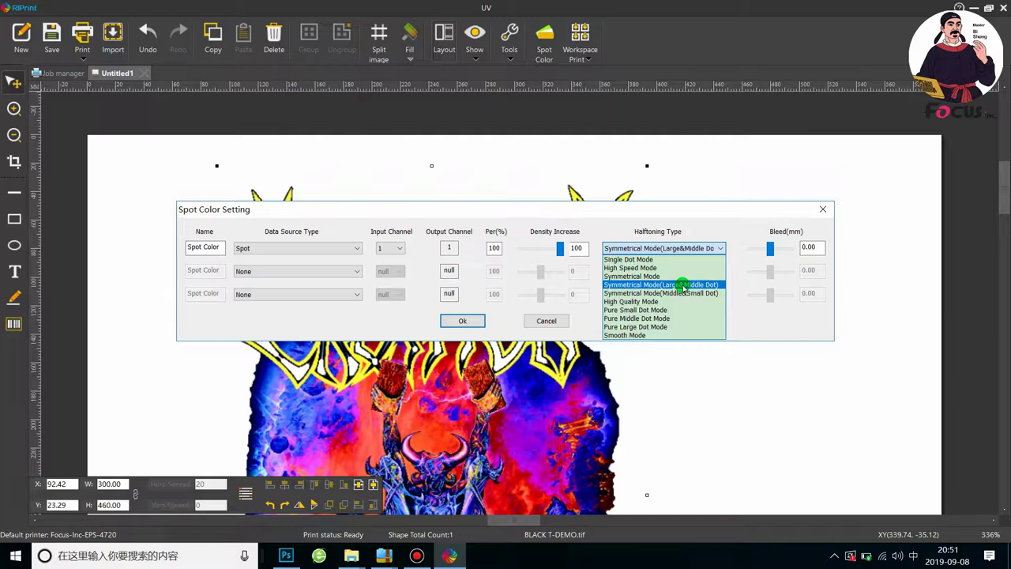
left_click(683, 286)
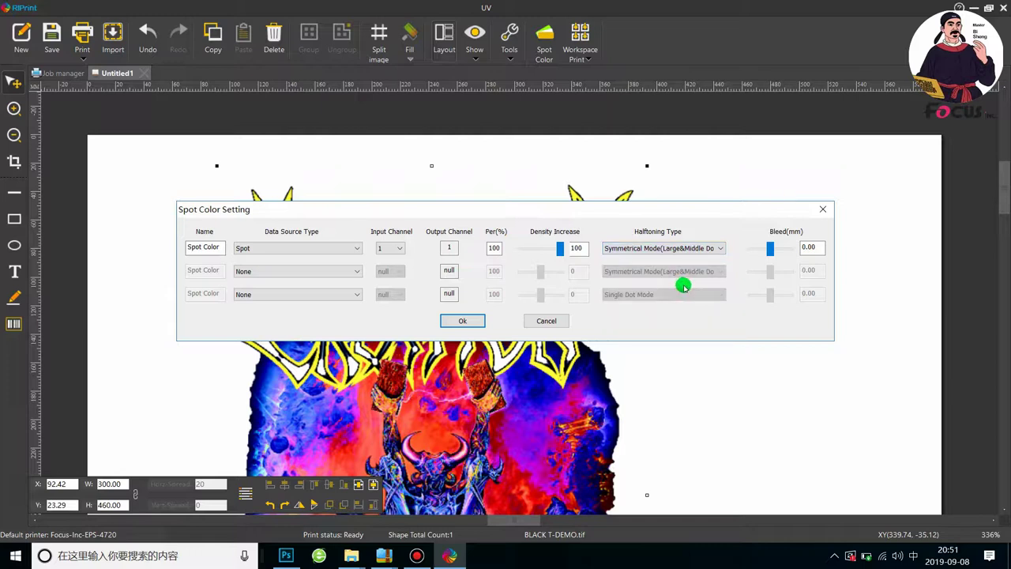
mouse_move(771, 252)
left_mouse_down()
mouse_move(760, 251)
mouse_move(783, 250)
mouse_move(771, 252)
left_mouse_up()
left_click_drag(767, 250, 766, 249)
double_click(811, 247)
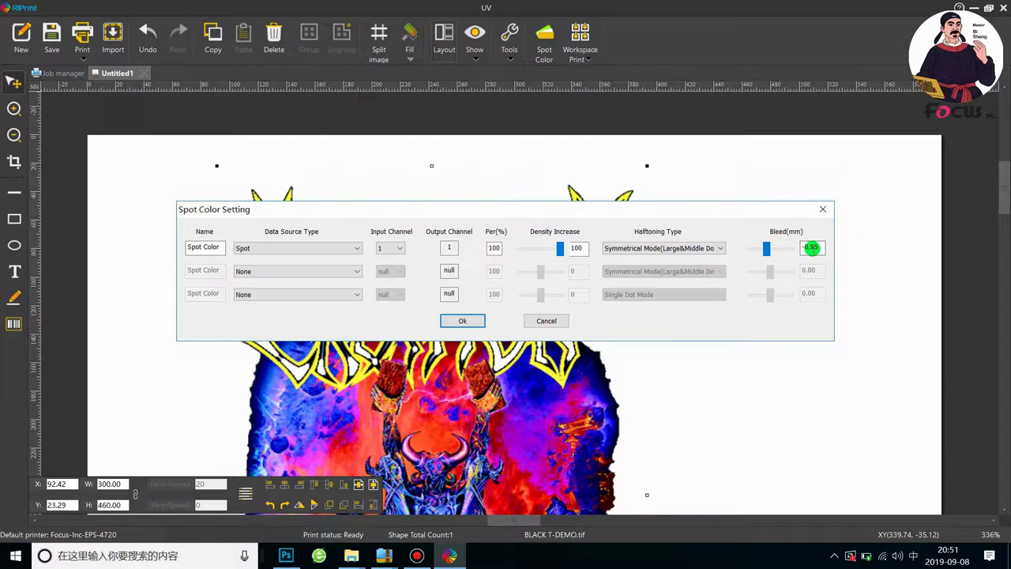
double_click(810, 247)
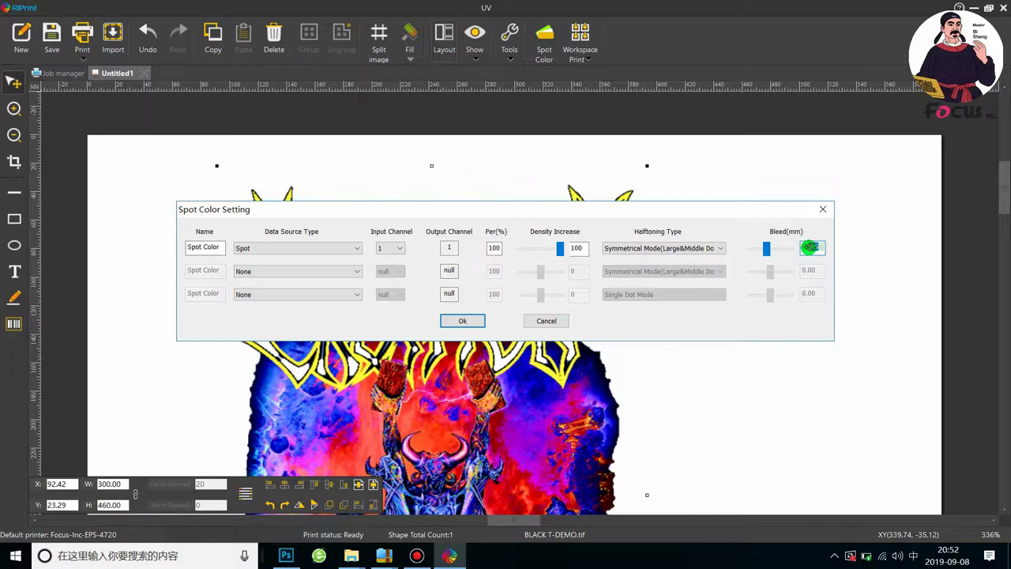
Step: Set the first spot color's bleed to -0.09 mm and apply the spot color settings
left_click_drag(643, 210, 720, 102)
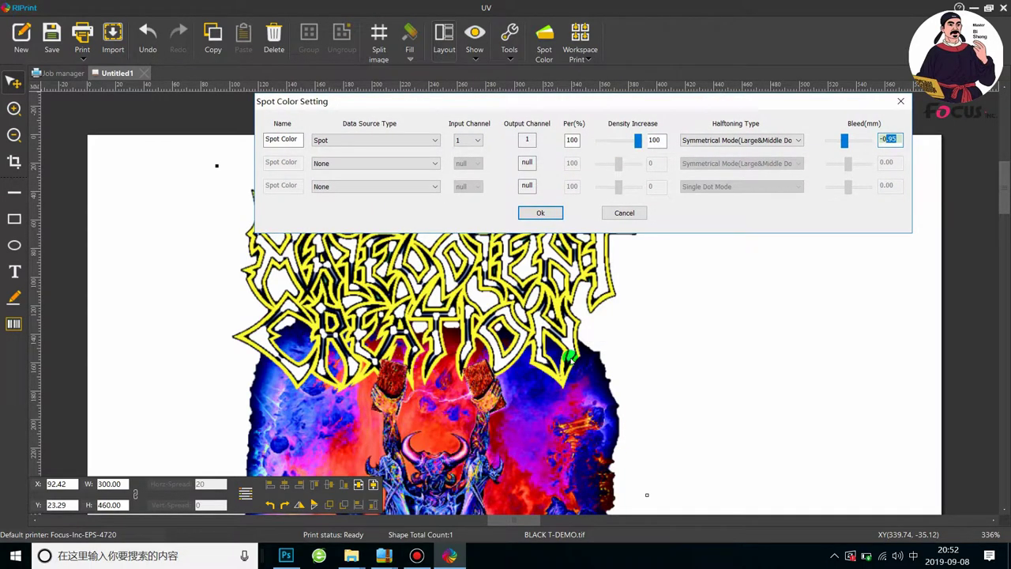
left_click(890, 140)
left_click(875, 142)
left_click_drag(875, 141, 893, 140)
type("0.09")
key("BackSpace")
key("BackSpace")
type("1")
key("BackSpace")
type("05")
left_click(880, 136)
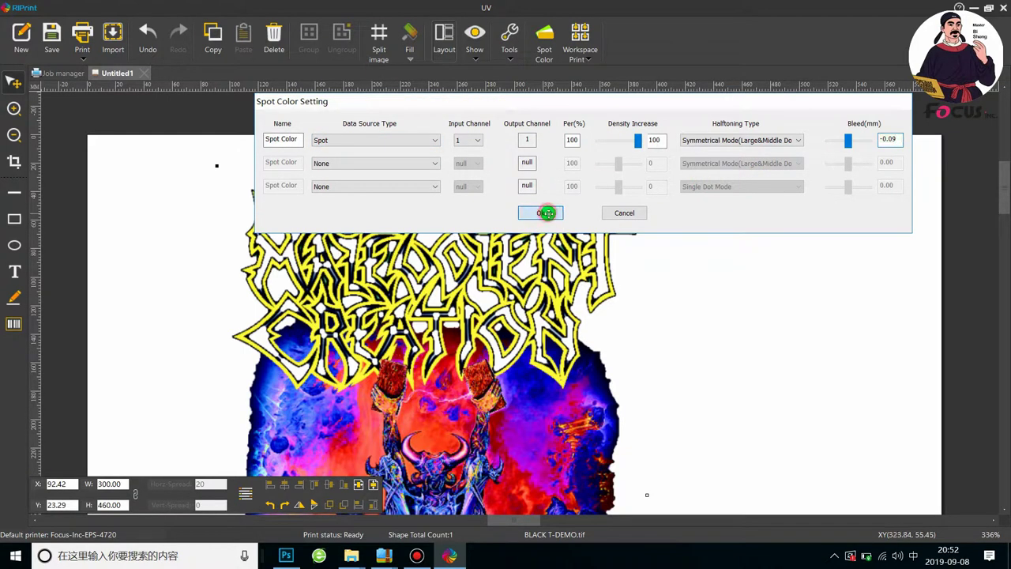
left_click(540, 213)
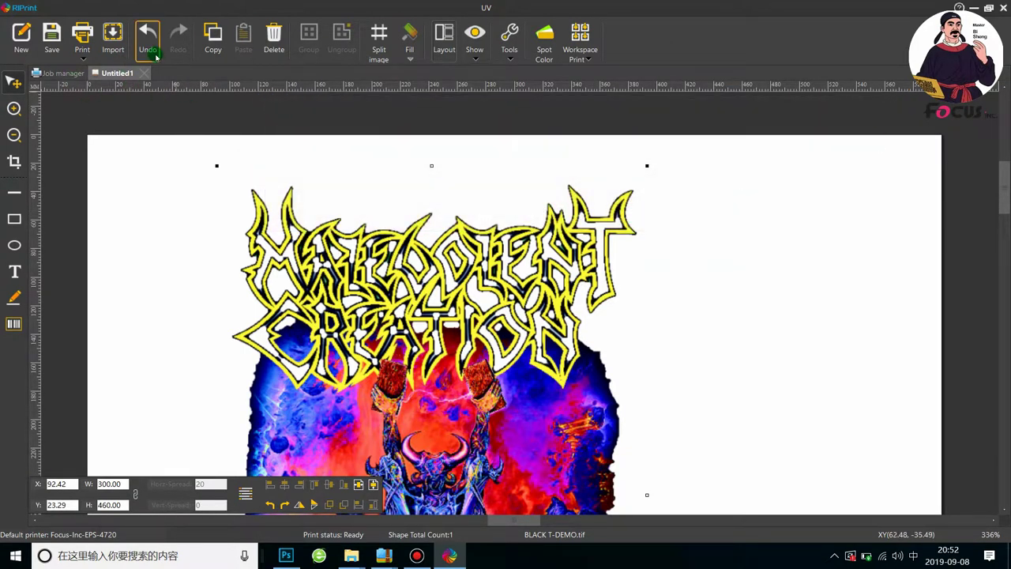
Step: Open the print settings for the artwork and select the solution FOCUS_DP_720x3600_6Pass_DTG_2019_8_22
left_click(82, 35)
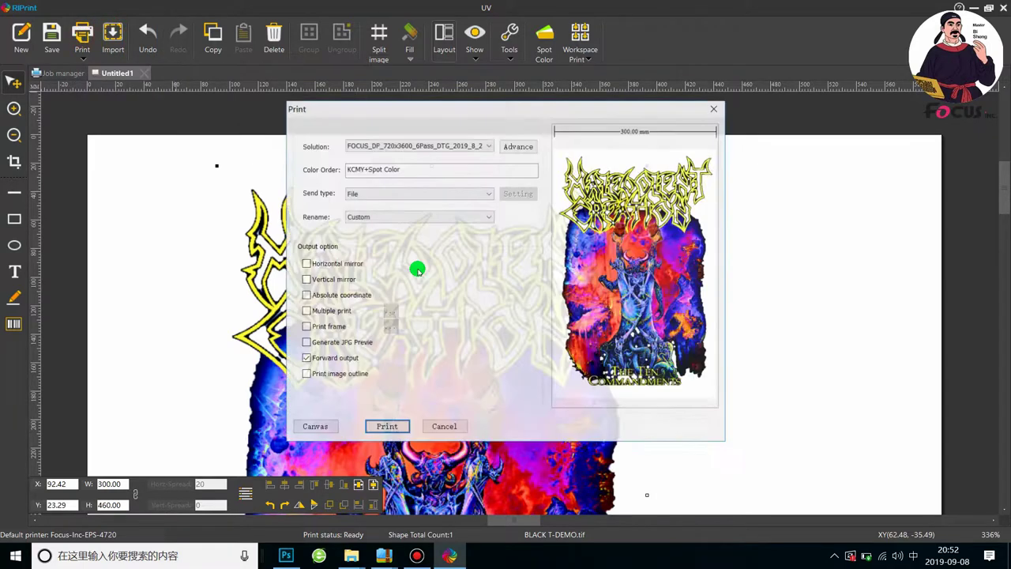
left_click(439, 149)
left_click(439, 148)
left_click(438, 146)
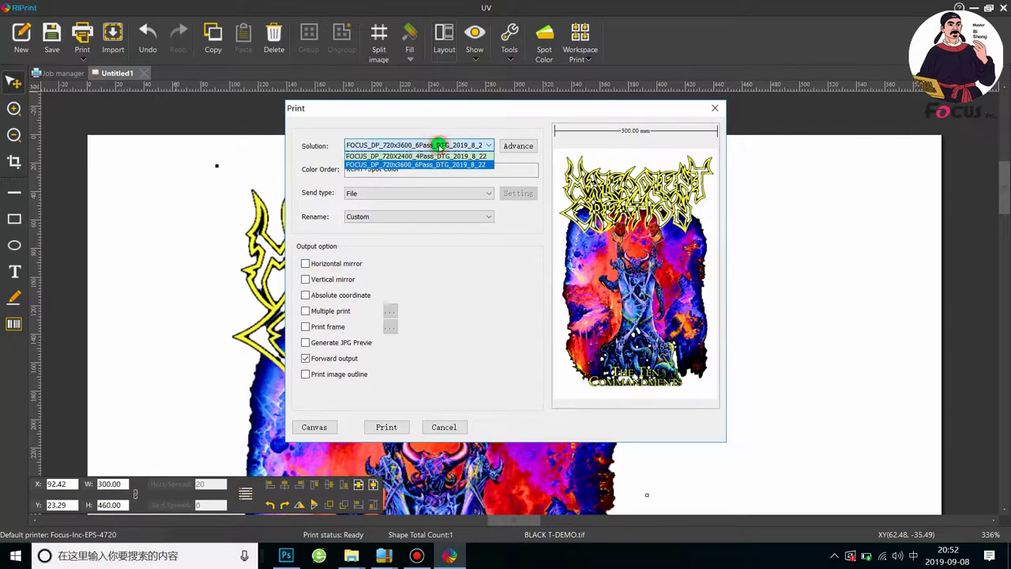
left_click(399, 163)
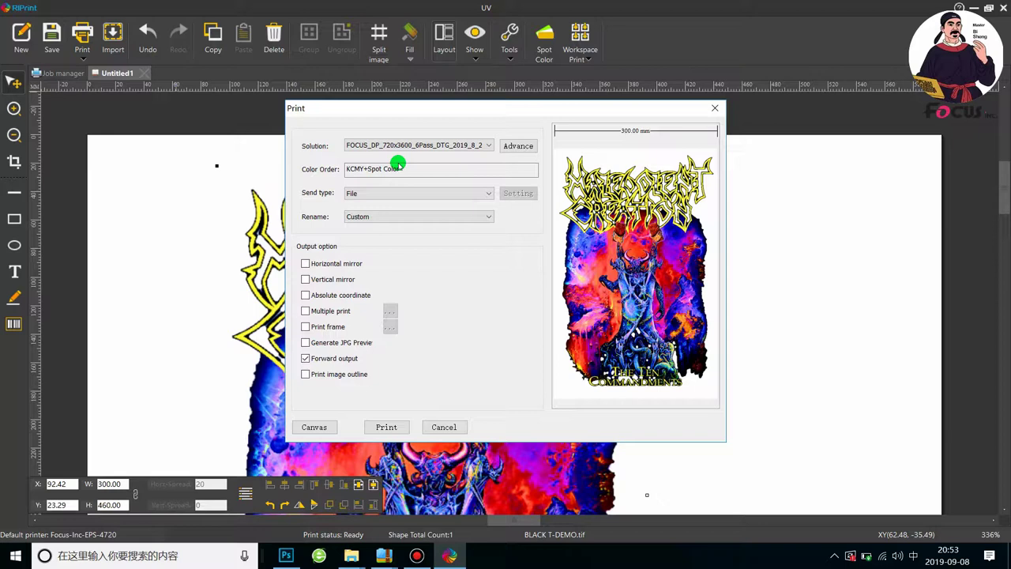
Step: Reselect the 6-pass solution FOCUS_DP_720x3600_6Pass_DTG_2019_8_22 in the print settings
left_click(380, 143)
left_click(382, 163)
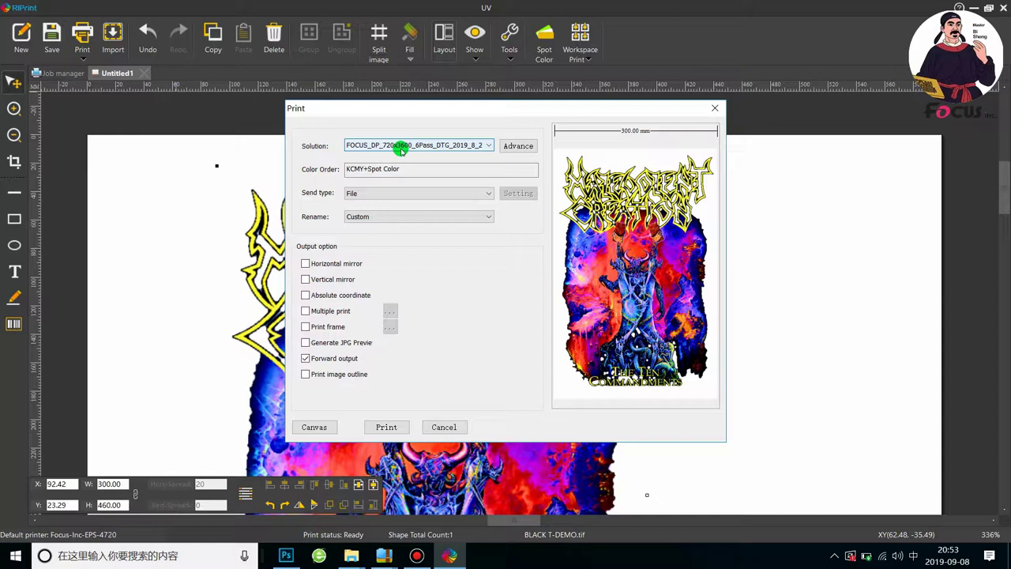
left_click(401, 147)
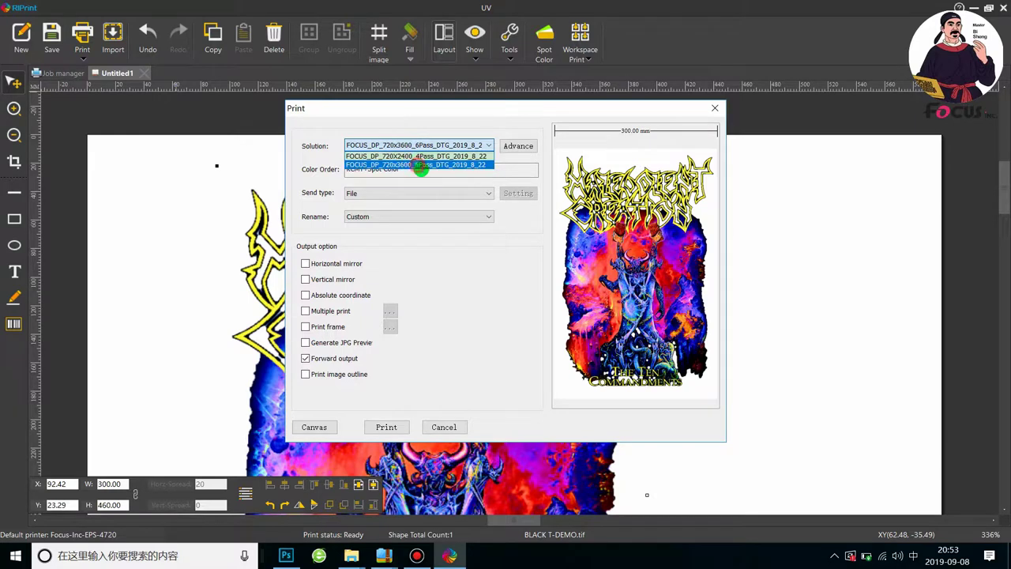
left_click(416, 164)
Step: Check the solution's ICC option and ink channel color order in its advanced settings, accepting both dialogs
left_click(527, 143)
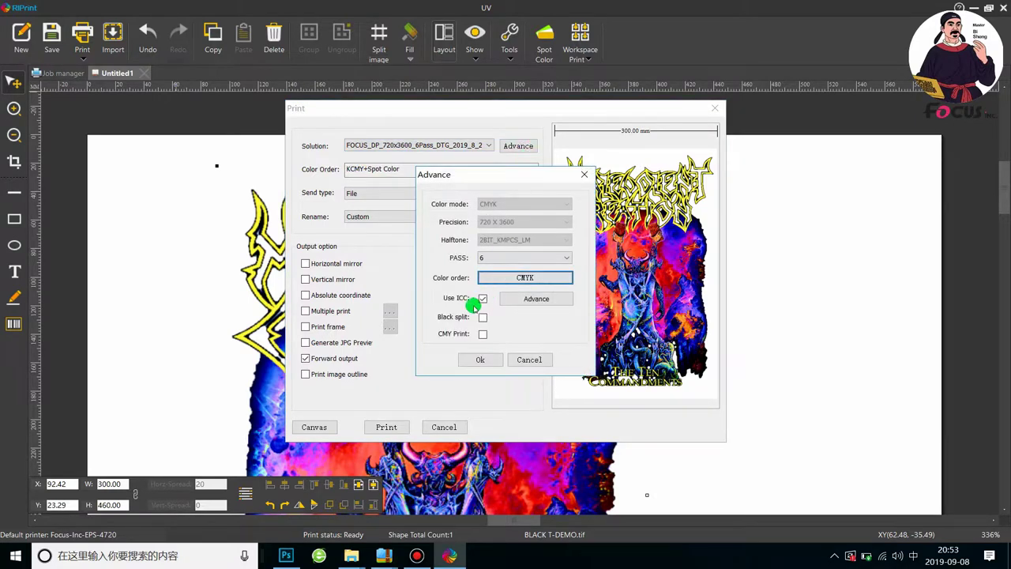
left_click(484, 302)
left_click(490, 278)
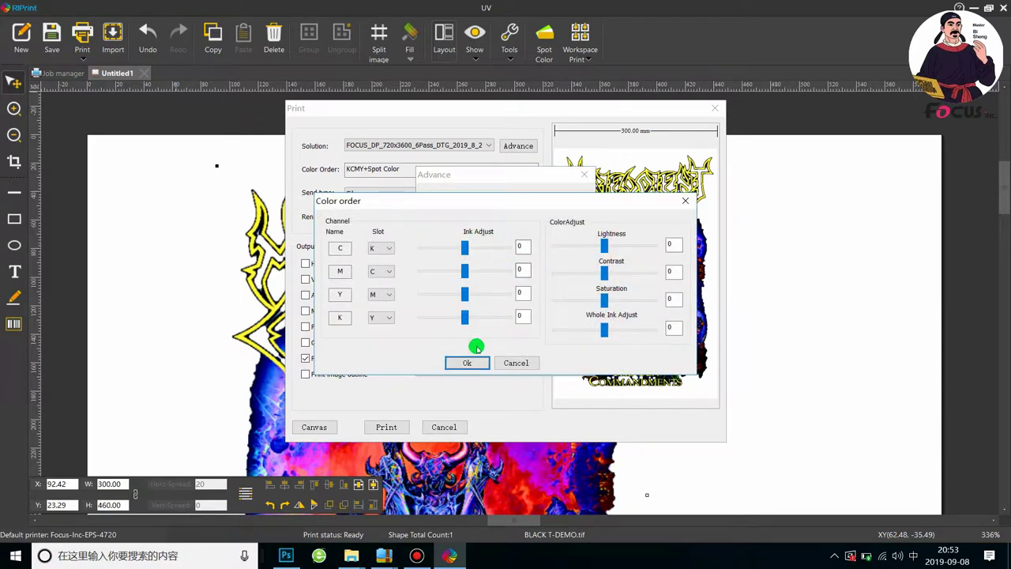
left_click(462, 365)
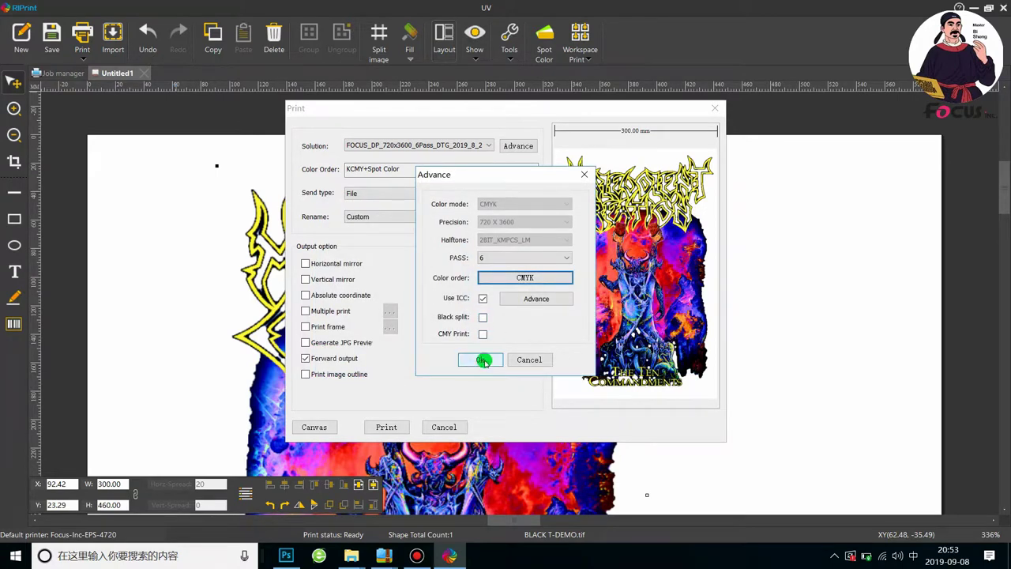
left_click(482, 362)
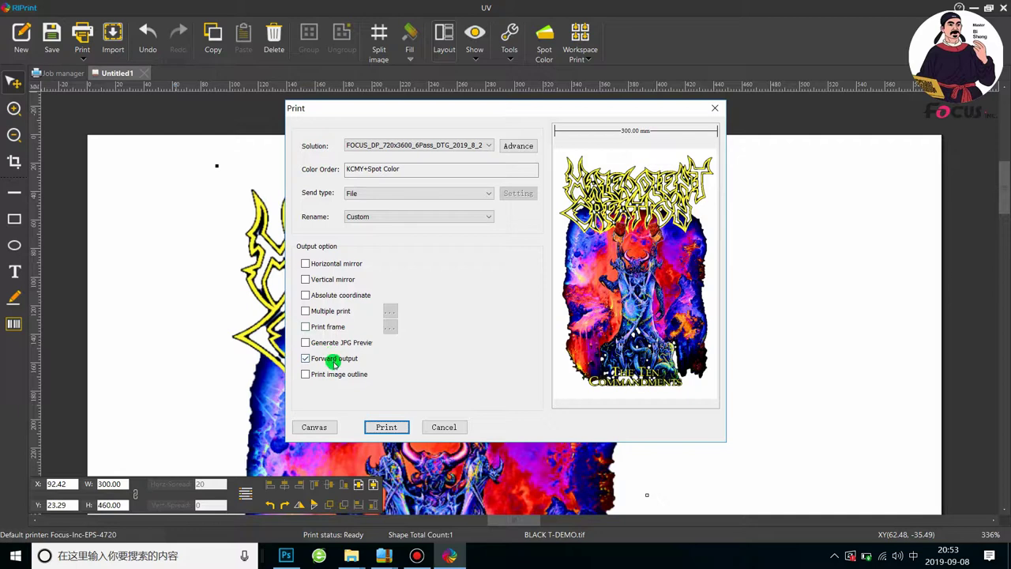
Step: Output the artwork as a PRN file named BLACK T-DEMO on the desktop
left_click(387, 428)
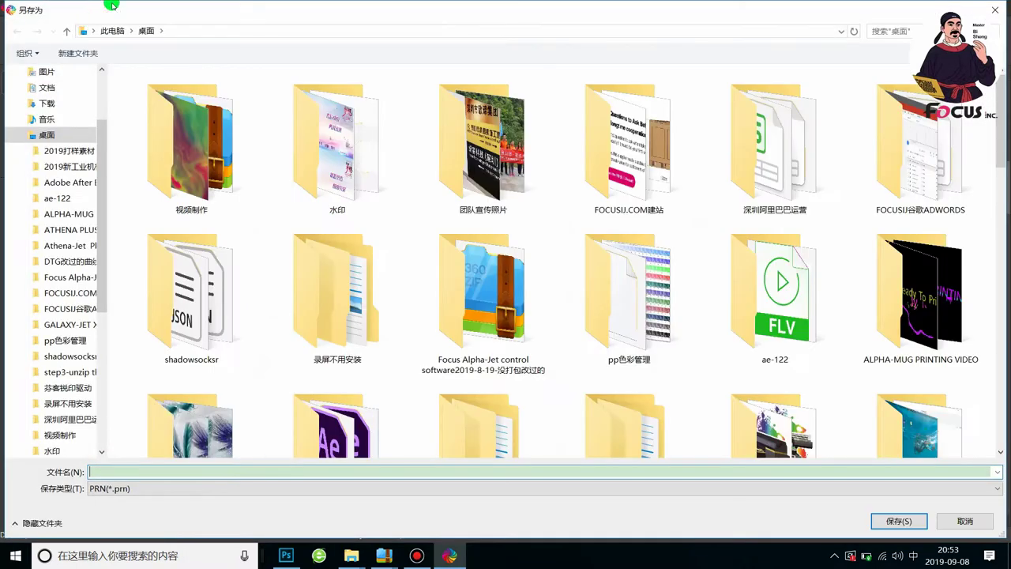
left_click(119, 471)
type("BLACK")
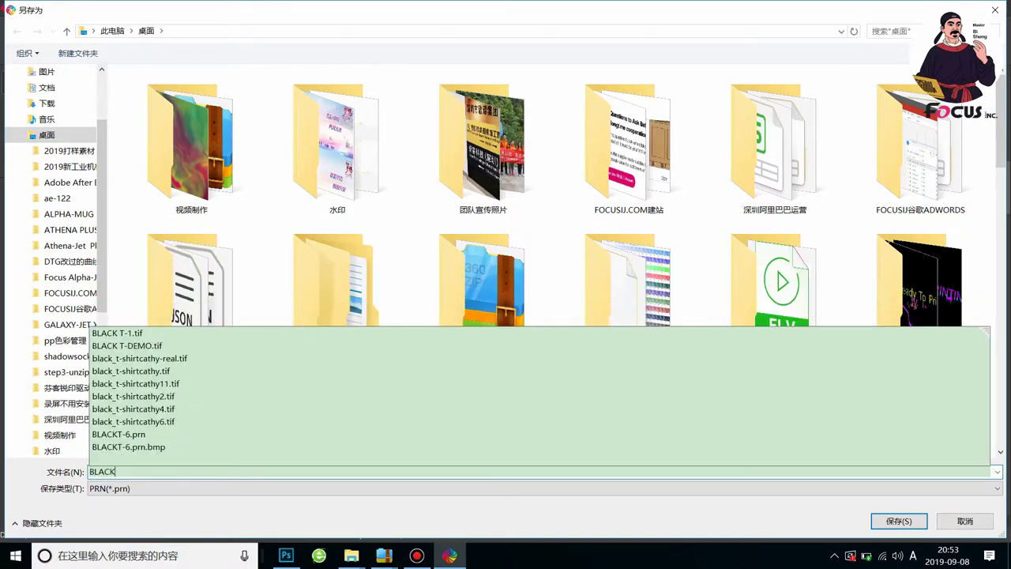
type(" T-DE")
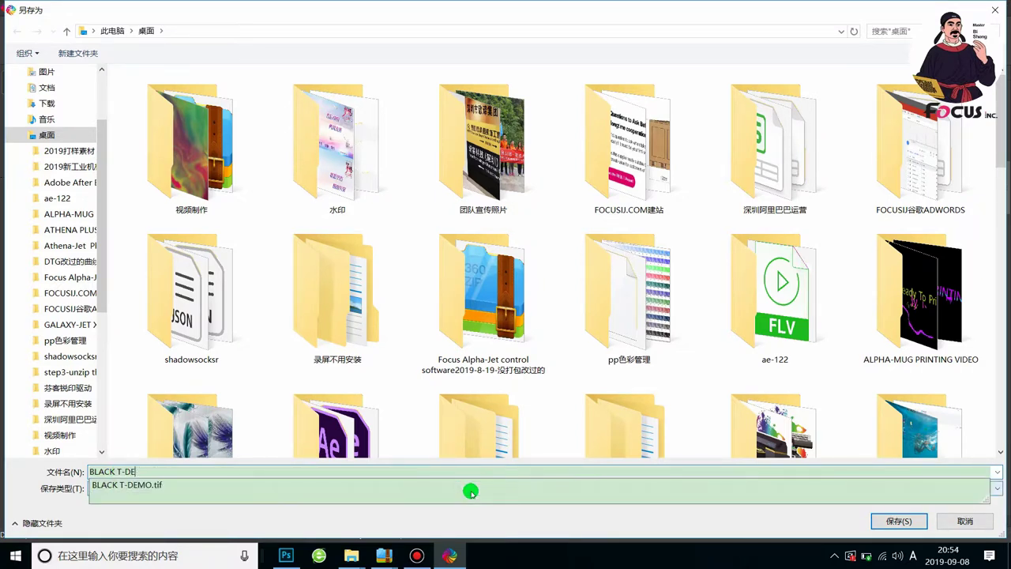
type("MO")
left_click(661, 530)
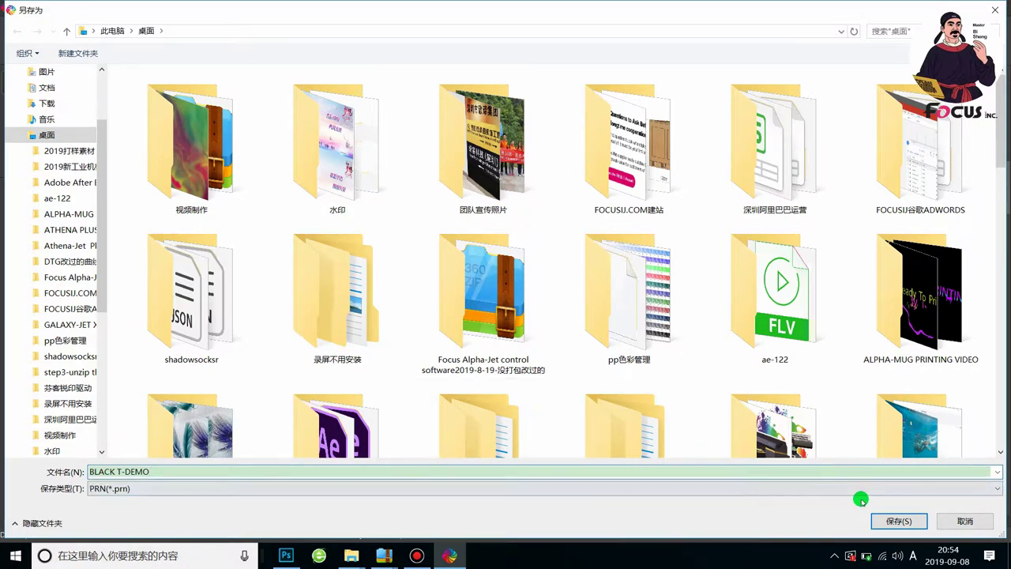
left_click(897, 522)
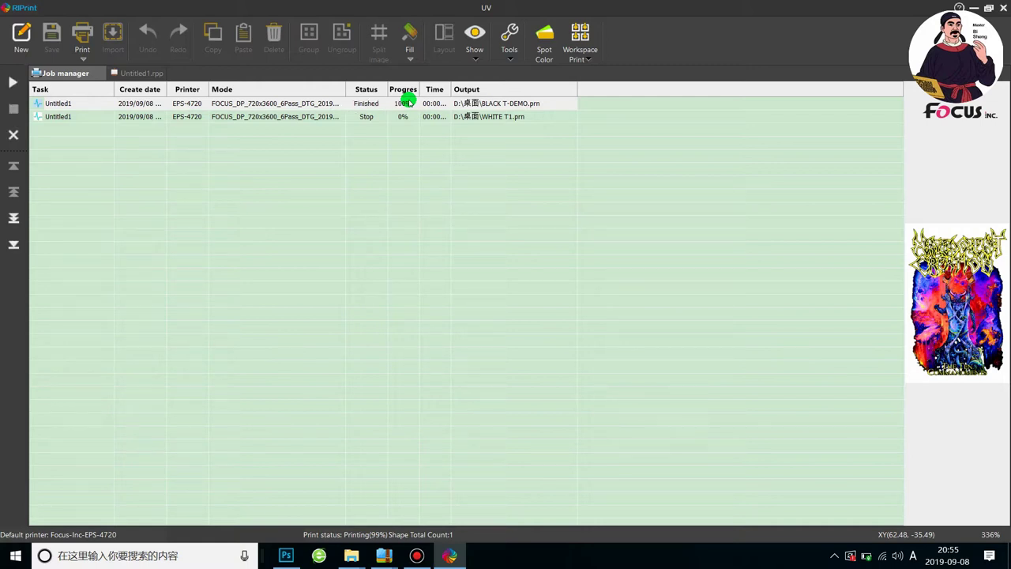
Step: Select the finished print job, show the desktop and move BLACK T-DEMO.prn out of the files box to just below WHITE T1.prn
left_click(369, 103)
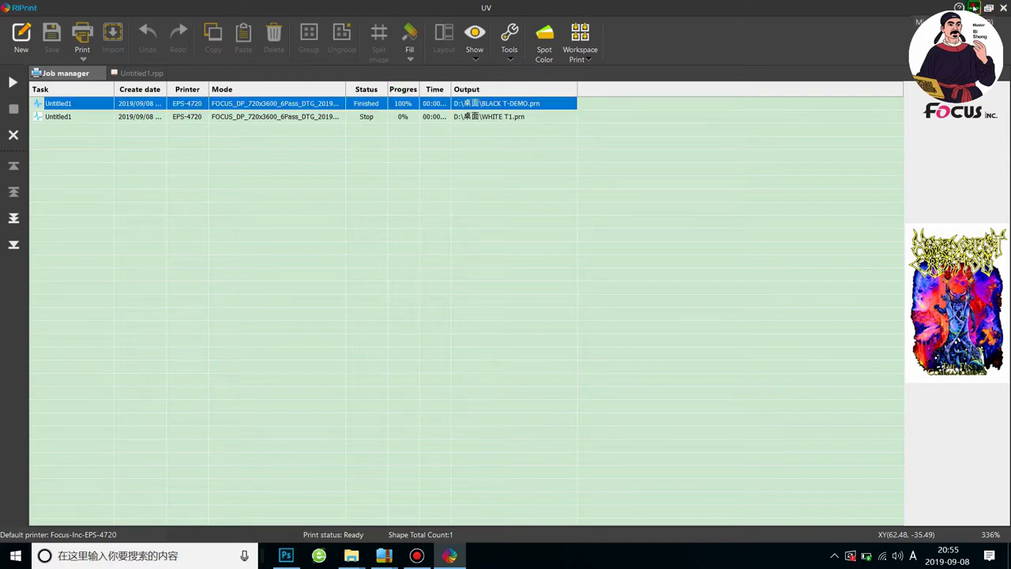
left_click(975, 7)
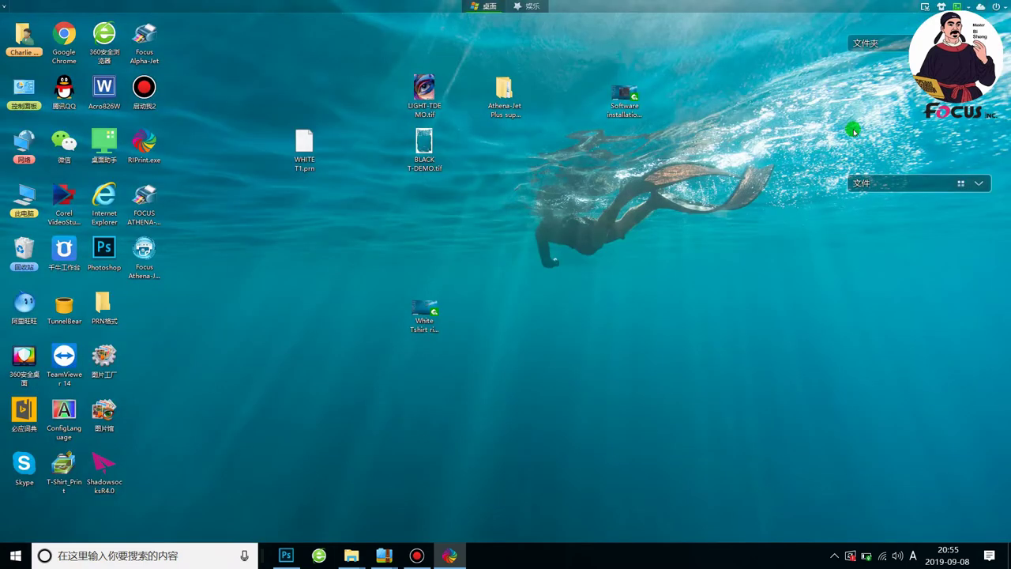
left_click(981, 181)
left_click_drag(647, 375, 299, 215)
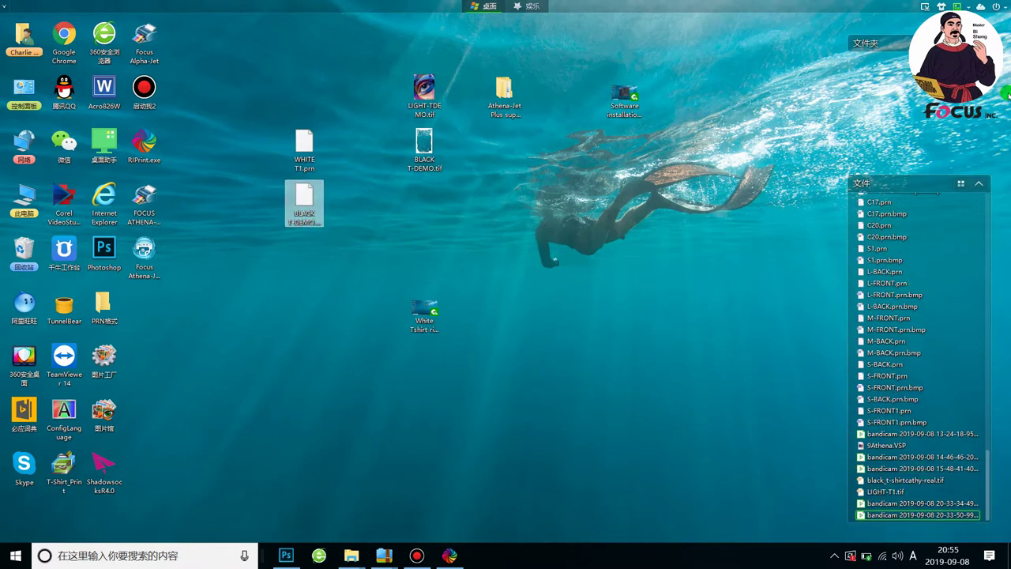
left_click(979, 183)
left_click(308, 202)
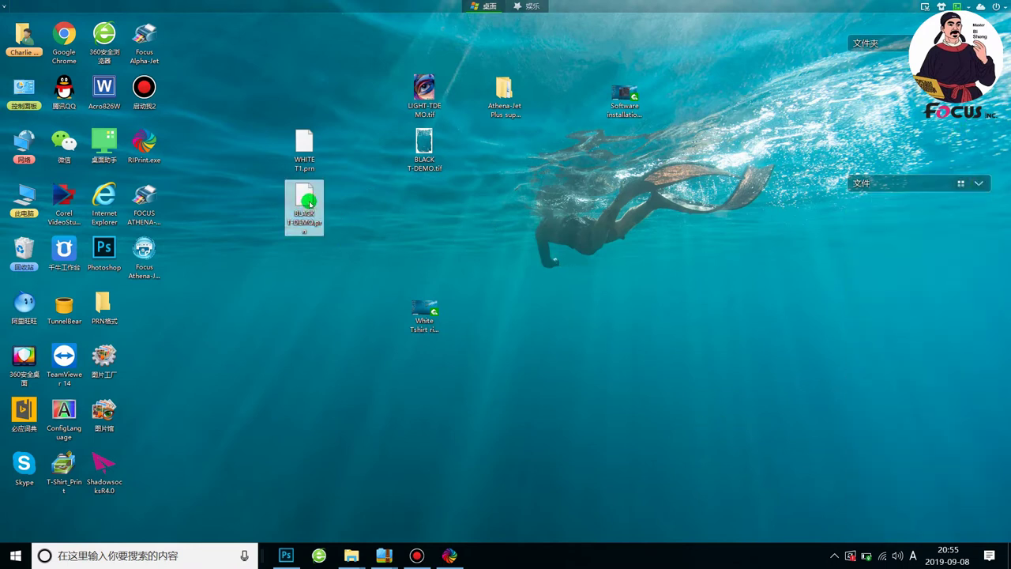
mouse_move(307, 205)
left_mouse_down()
mouse_move(301, 147)
mouse_move(308, 203)
left_mouse_up()
left_click(417, 555)
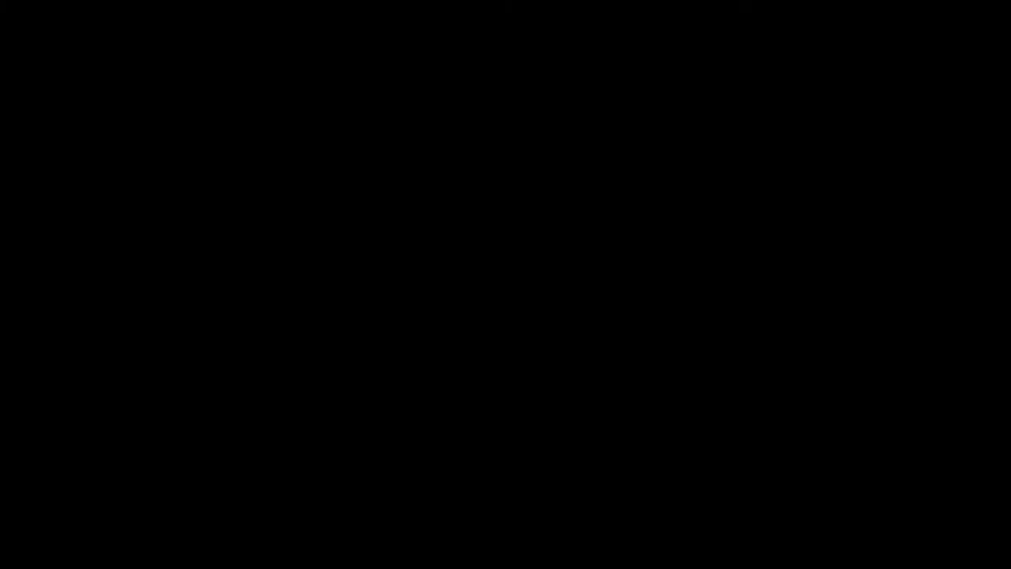